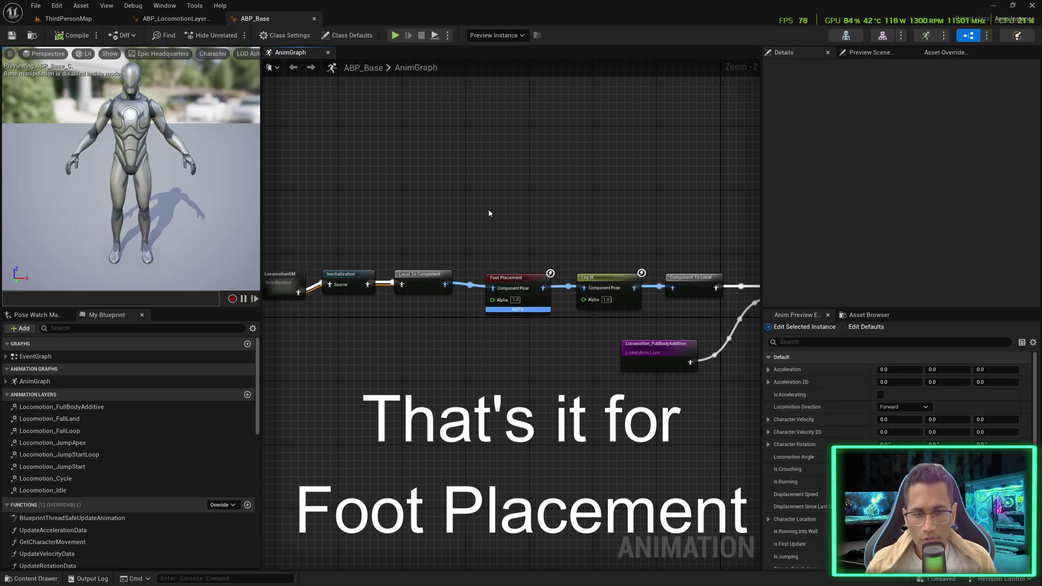
Open the ALI_LocomotionLayers animation layer interface from the Locomotion folder of the mannequin animations.
key(ctrl+space)
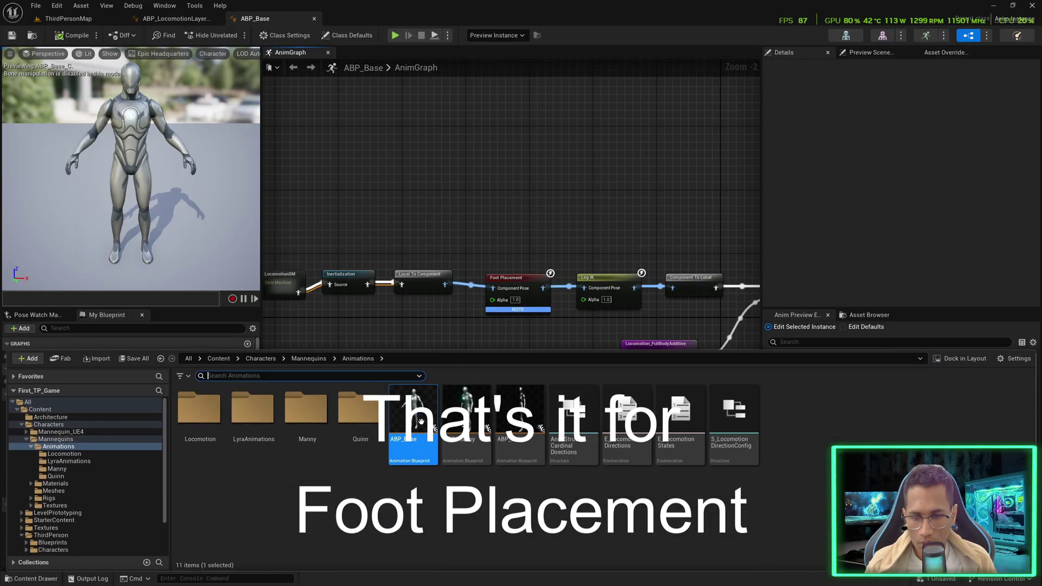
double_click(199, 413)
click(304, 417)
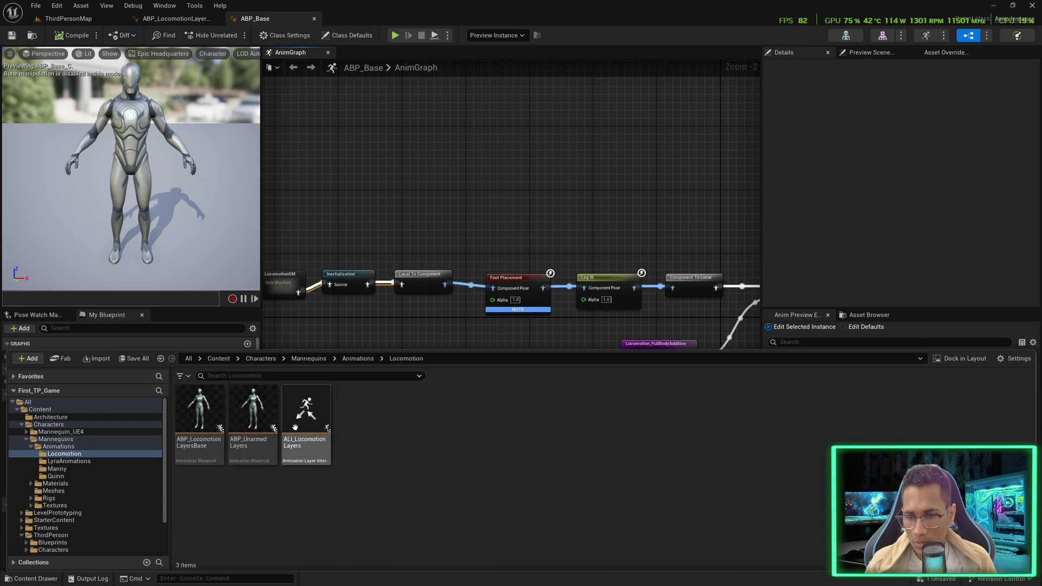
double_click(301, 428)
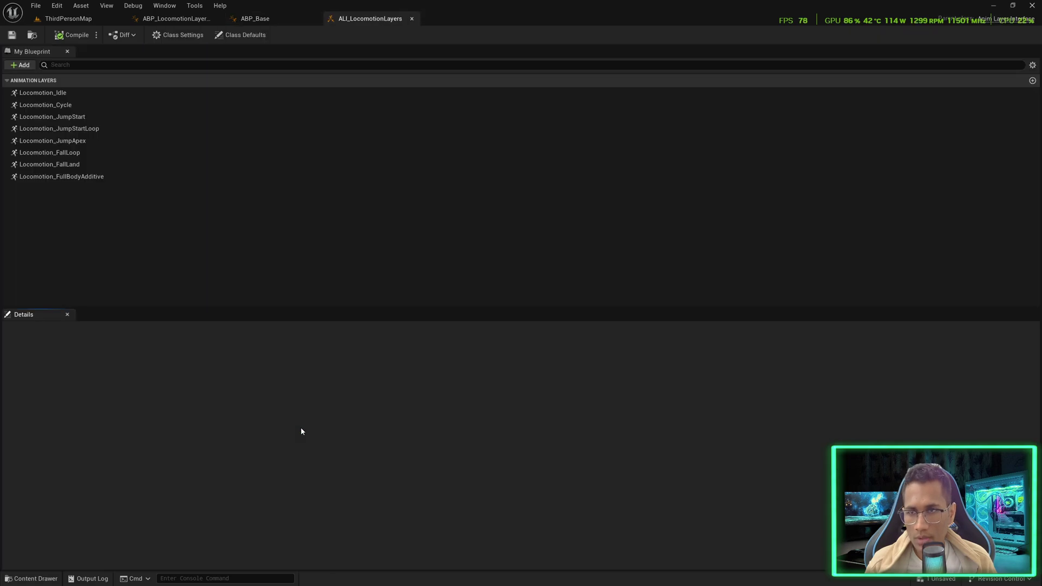
Add a new animation layer named FullBody_SkeletalControls to the ALI_LocomotionLayers interface.
click(24, 65)
click(90, 102)
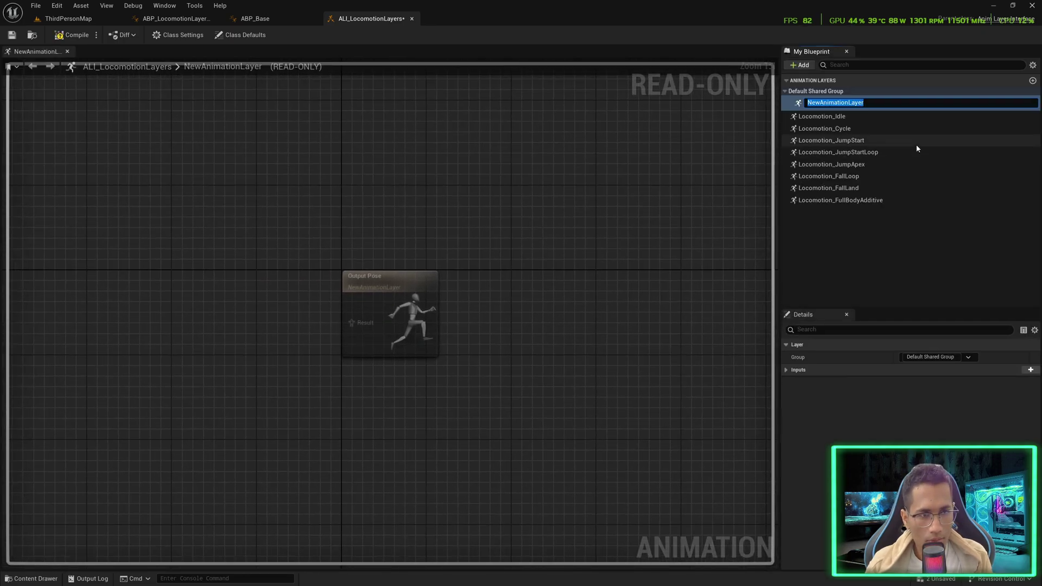
text(FullBody_Skeletal)
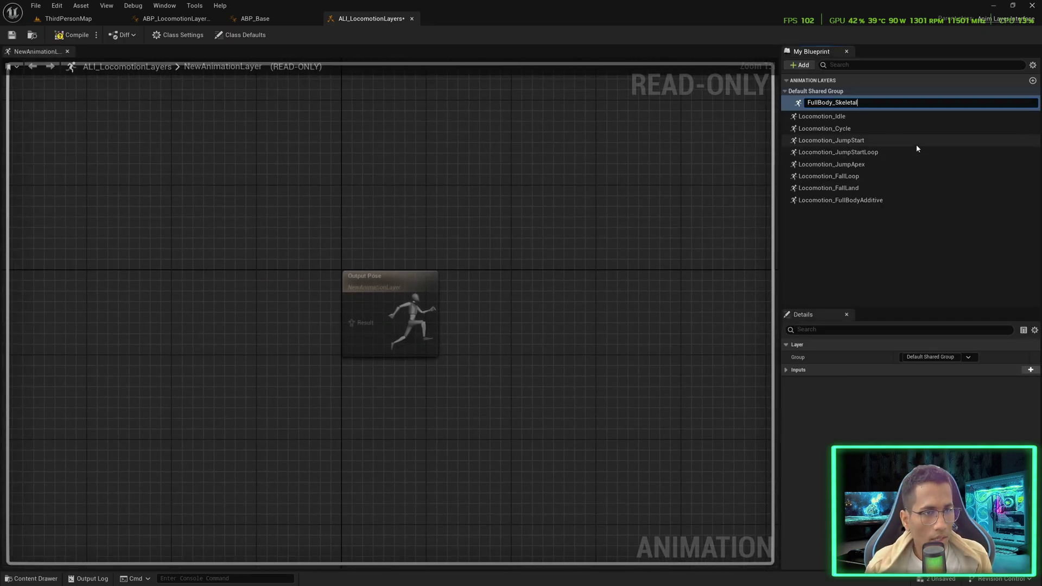
text(Controls)
key(Return)
Set the FullBody_SkeletalControls layer's group to Ungrouped and compile the interface.
click(963, 356)
click(956, 365)
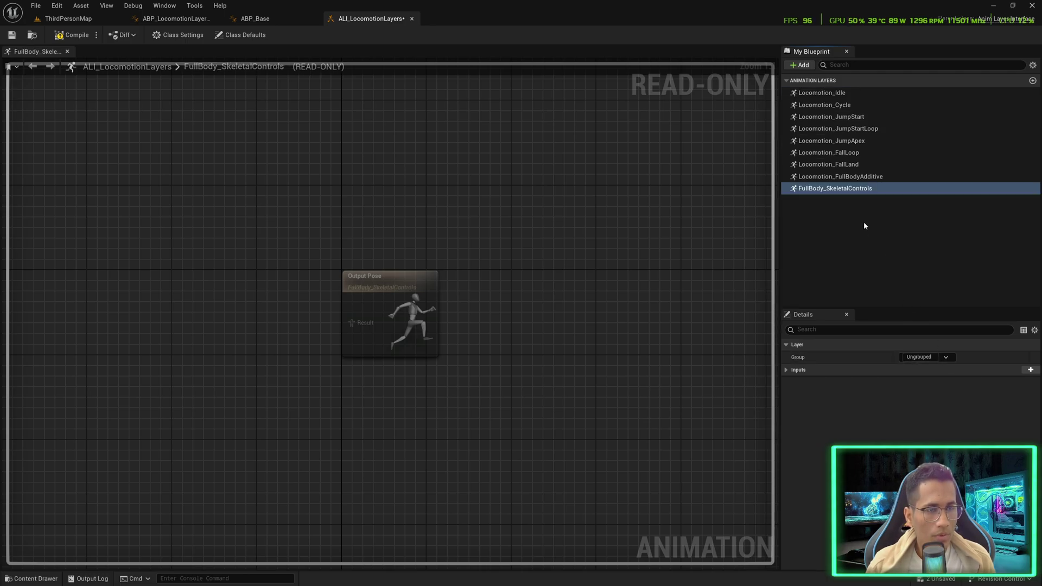
click(63, 40)
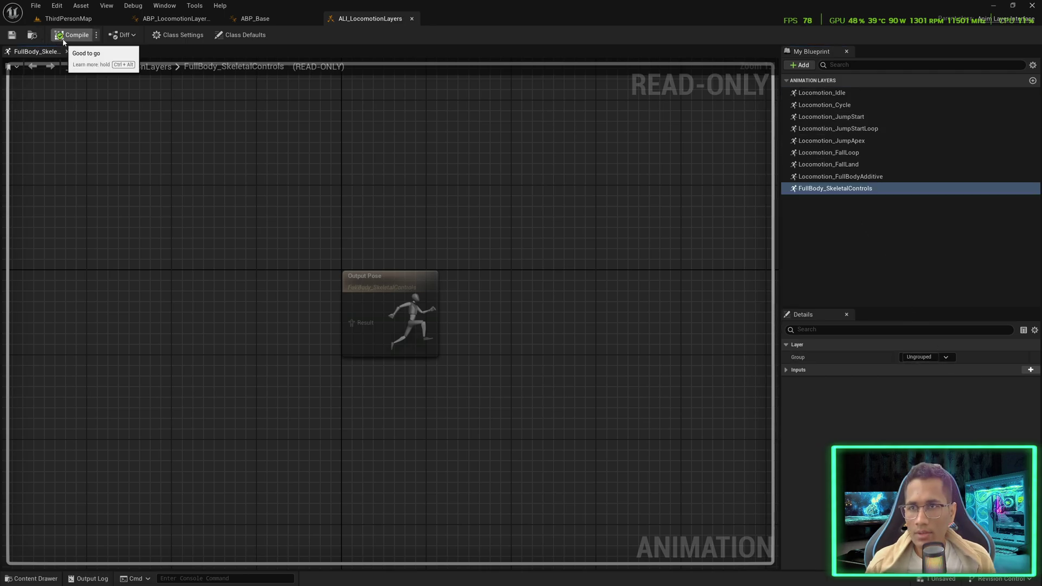
Cut the Local To Component, Foot Placement, Leg IK and Component To Local nodes out of ABP_Base's AnimGraph.
click(262, 20)
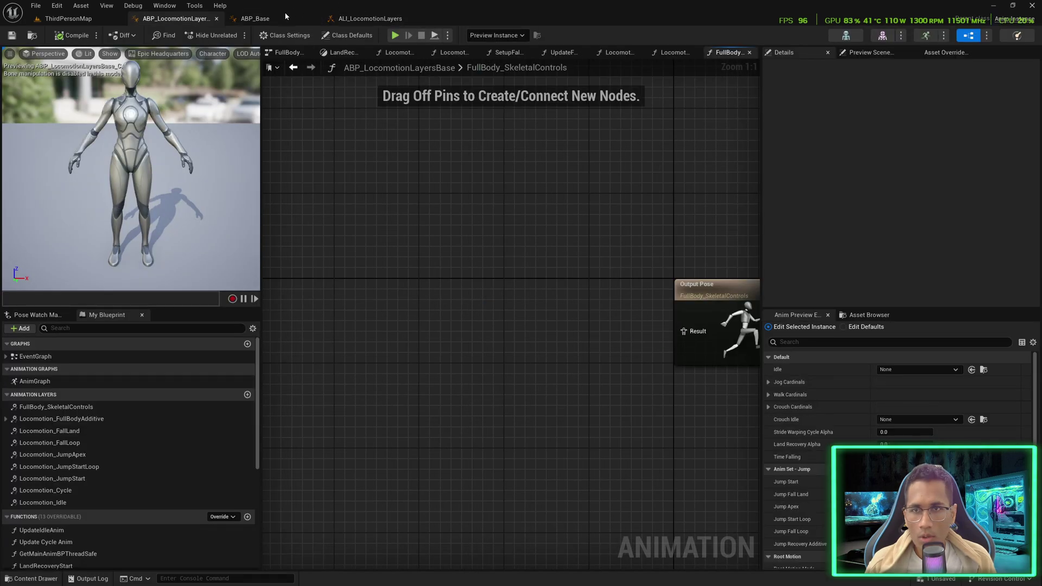
click(286, 17)
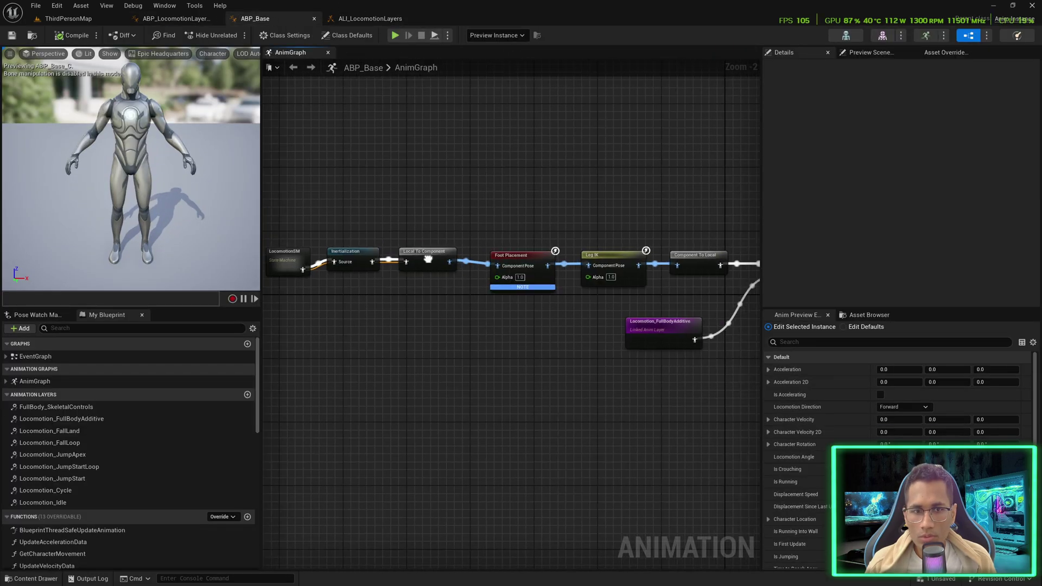
drag(396, 230, 676, 286)
key(Delete)
right_drag(486, 290, 545, 293)
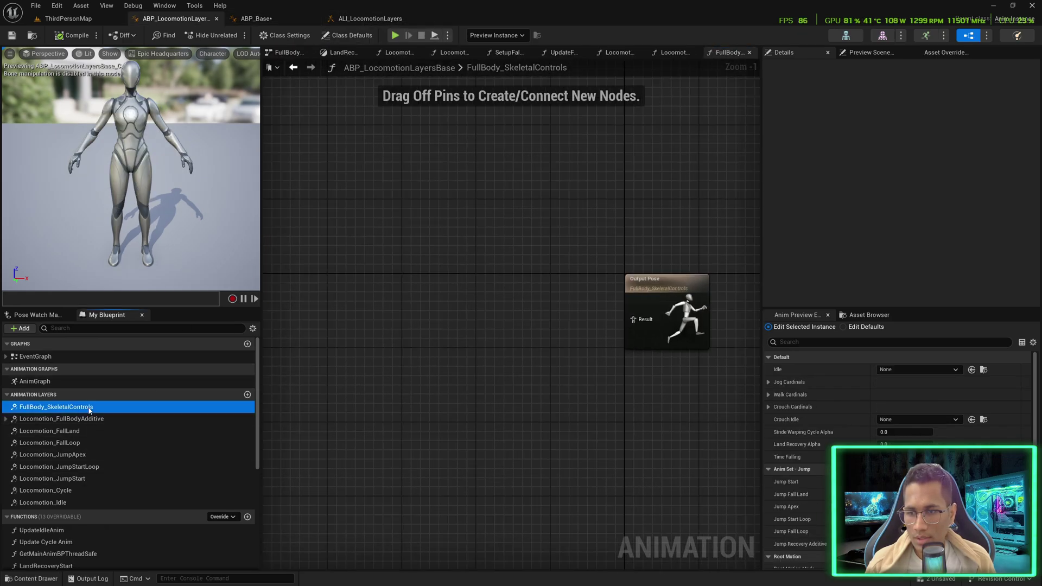
Close the other open graphs in ABP_LocomotionLayersBase and paste the cut foot placement nodes into the FullBody_SkeletalControls layer.
right_click(728, 53)
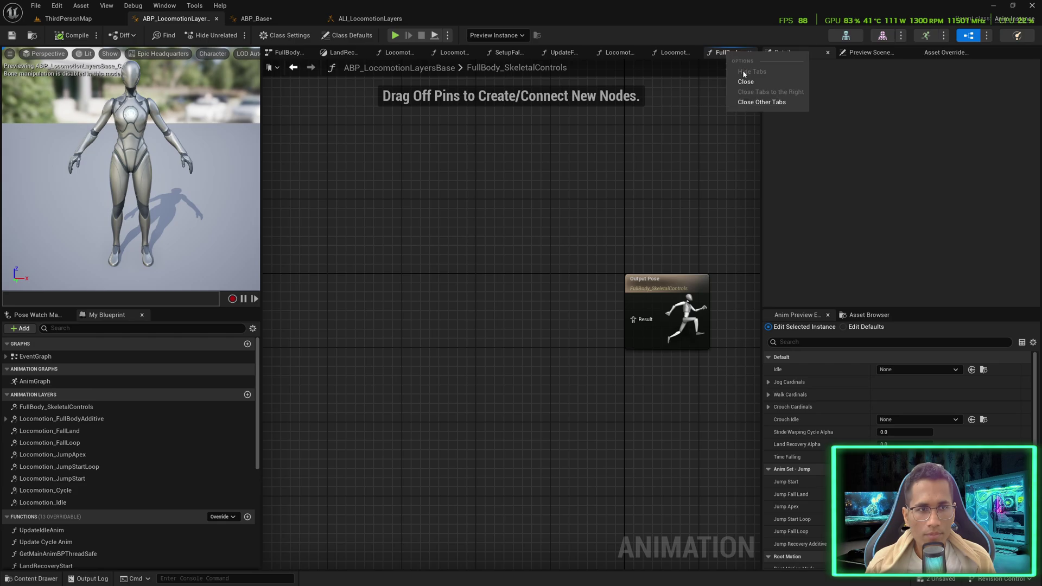
click(758, 102)
key(ctrl+v)
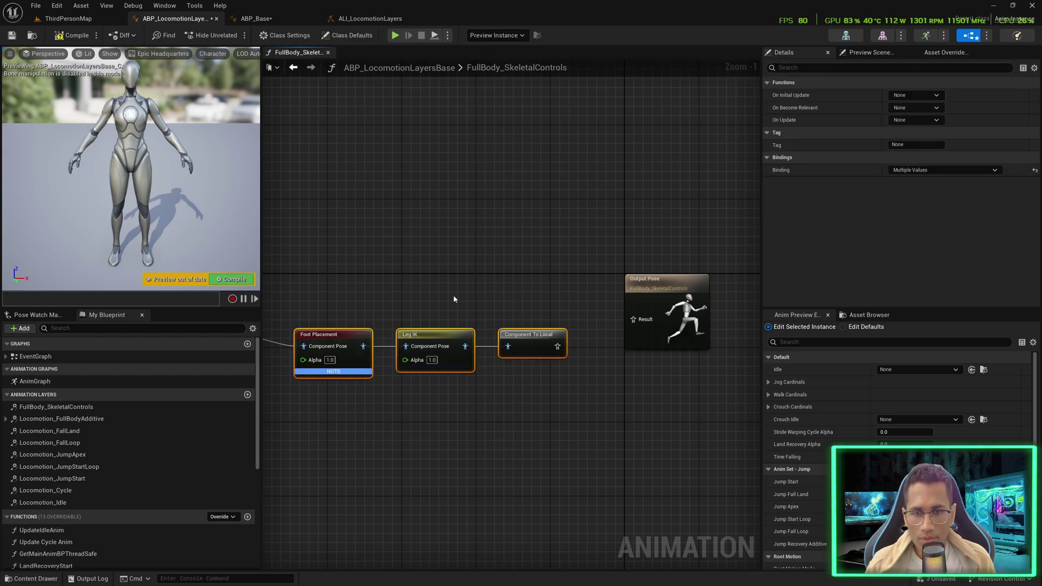
right_drag(453, 296, 550, 270)
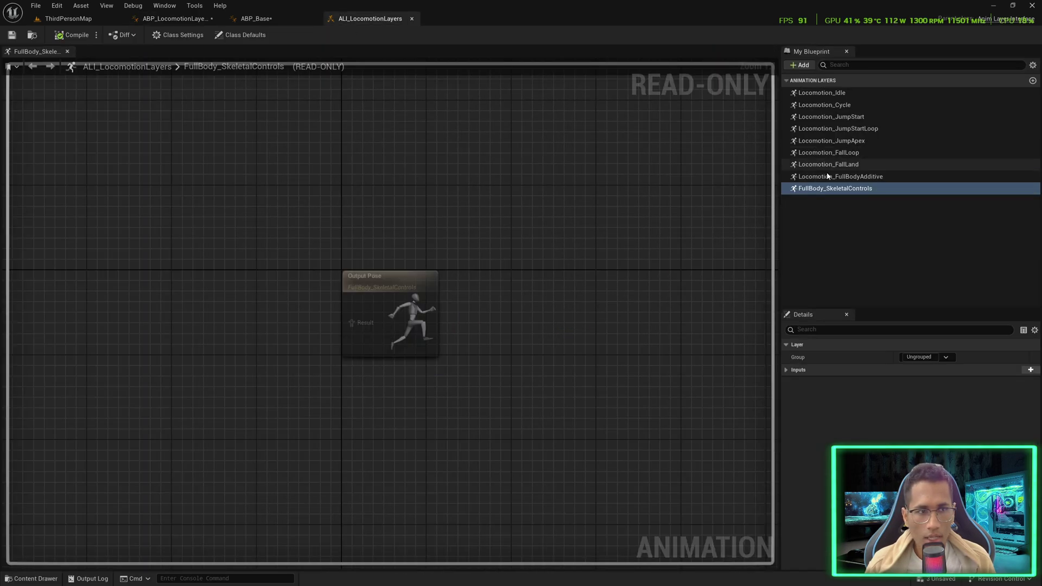
Add an input pose to the FullBody_SkeletalControls layer in ALI_LocomotionLayers and compile the interface.
click(819, 189)
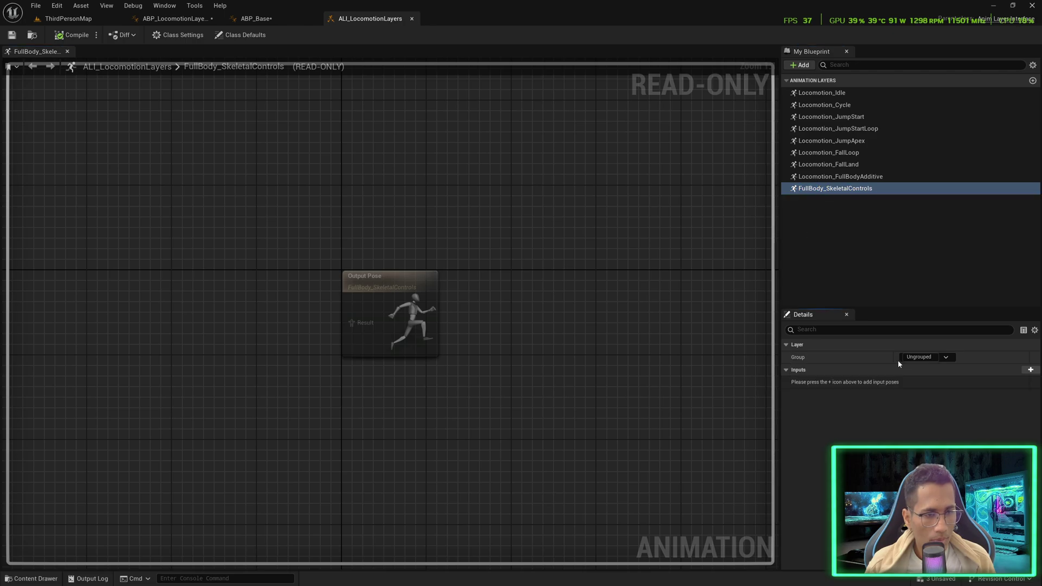
click(1030, 370)
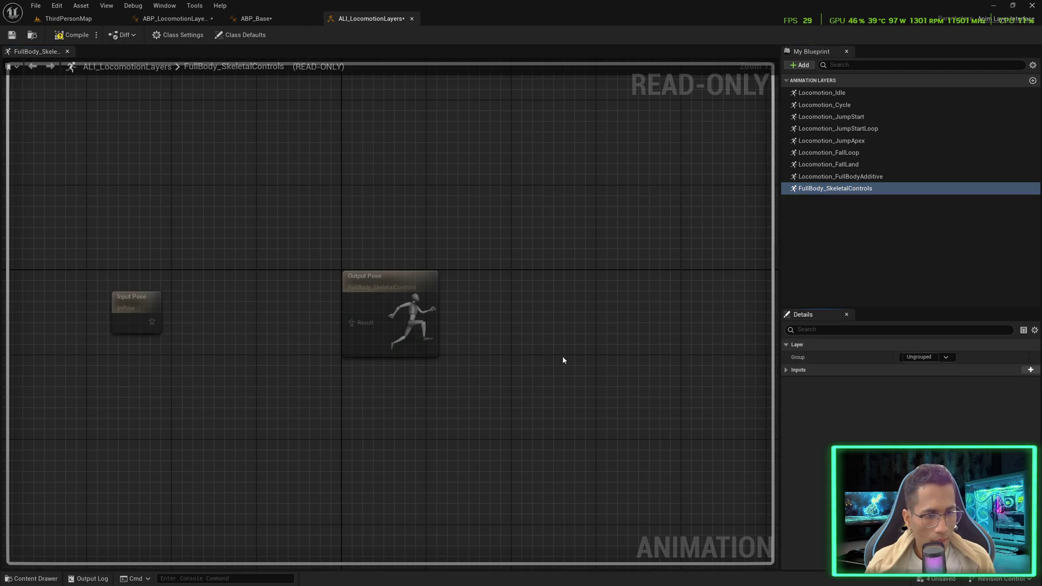
click(70, 38)
In ABP_LocomotionLayersBase, place Input Pose before Local To Component, connect the two, and connect Component To Local to Output Pose.
click(185, 21)
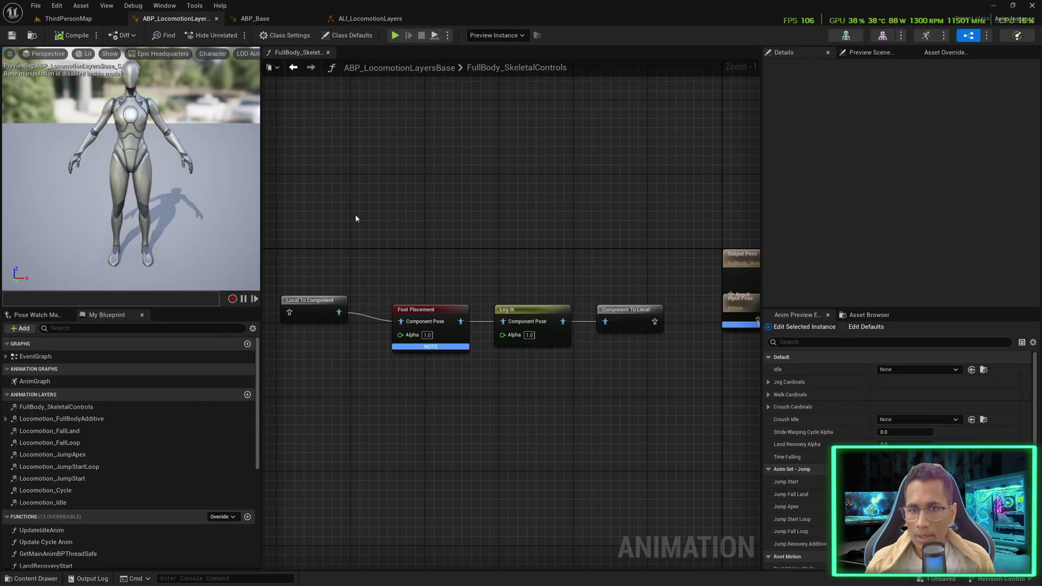
right_drag(357, 219, 490, 210)
scroll(610, 234, down, 2)
right_drag(613, 233, 466, 230)
drag(665, 289, 335, 270)
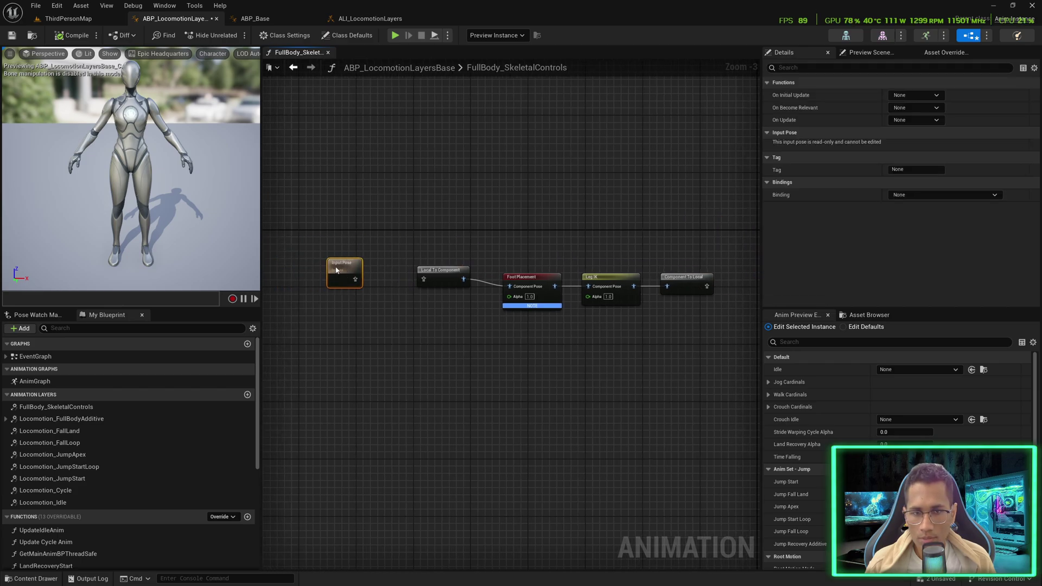
drag(411, 280, 423, 279)
right_drag(701, 305, 616, 312)
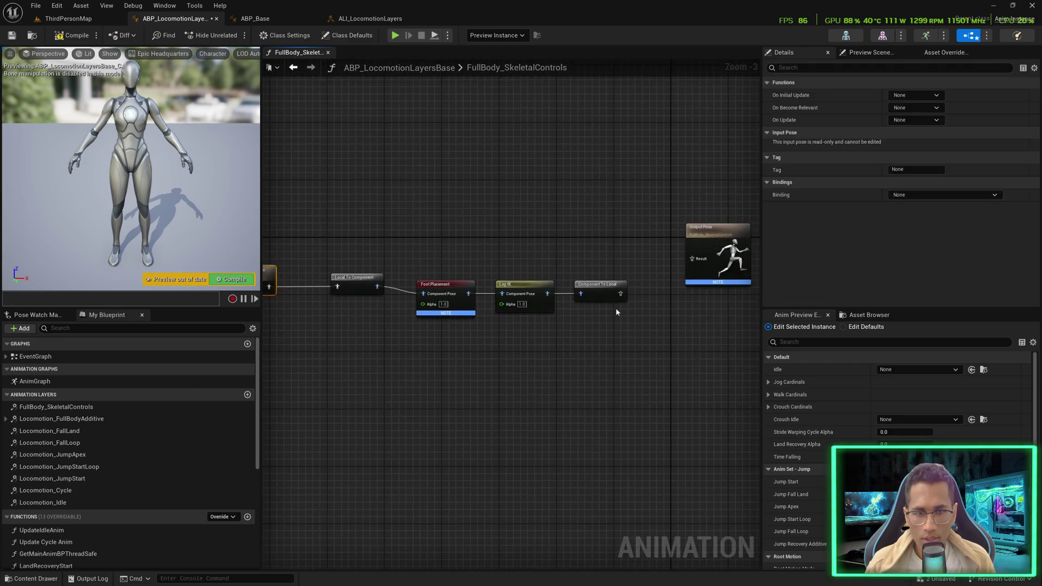
drag(621, 293, 693, 259)
Straighten the connections of the node chain from Input Pose to Output Pose in FullBody_SkeletalControls.
right_drag(549, 328, 598, 338)
click(435, 303)
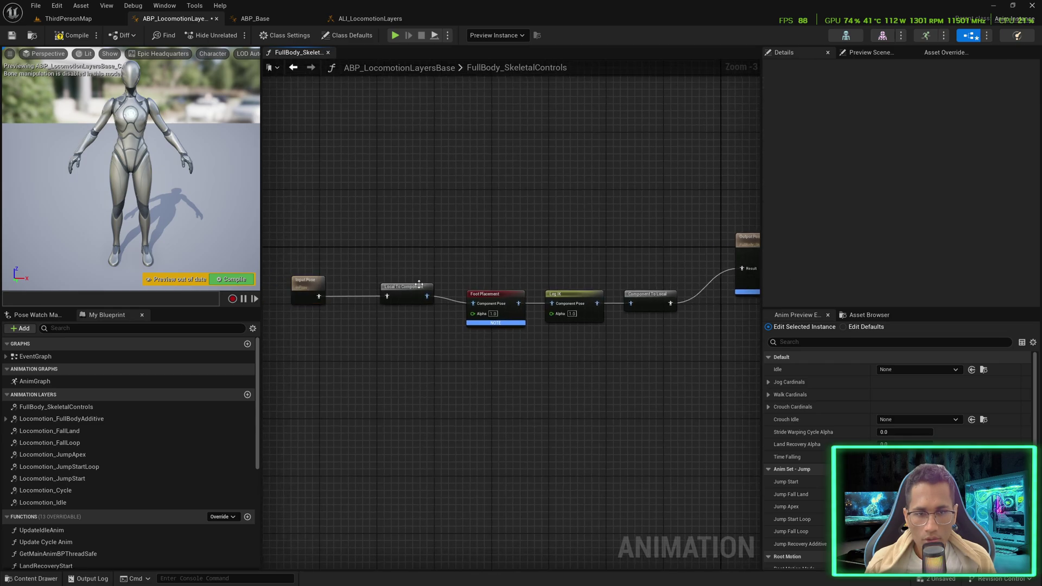
drag(545, 281, 673, 263)
key(q)
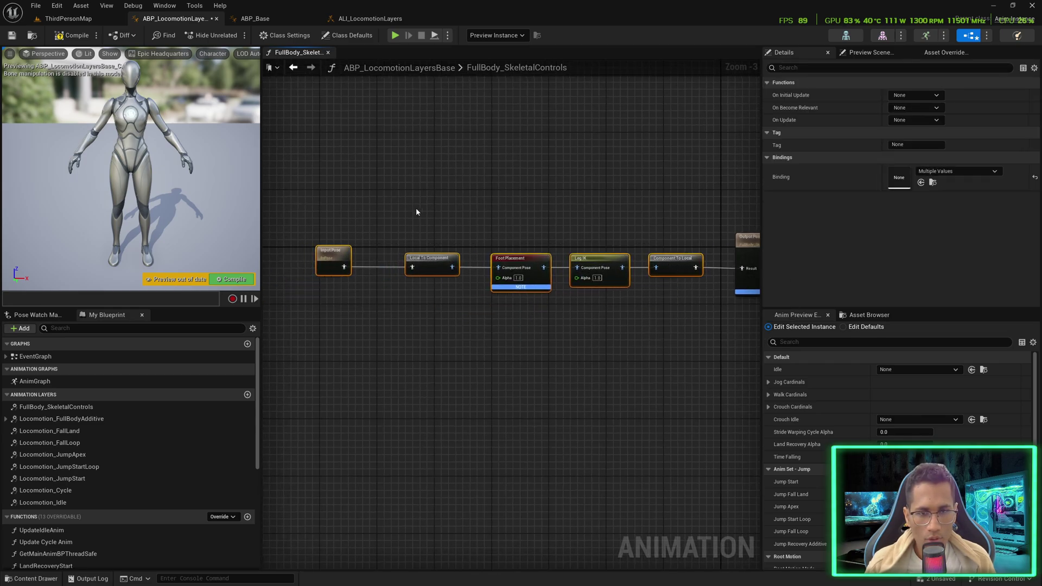
drag(344, 201, 663, 288)
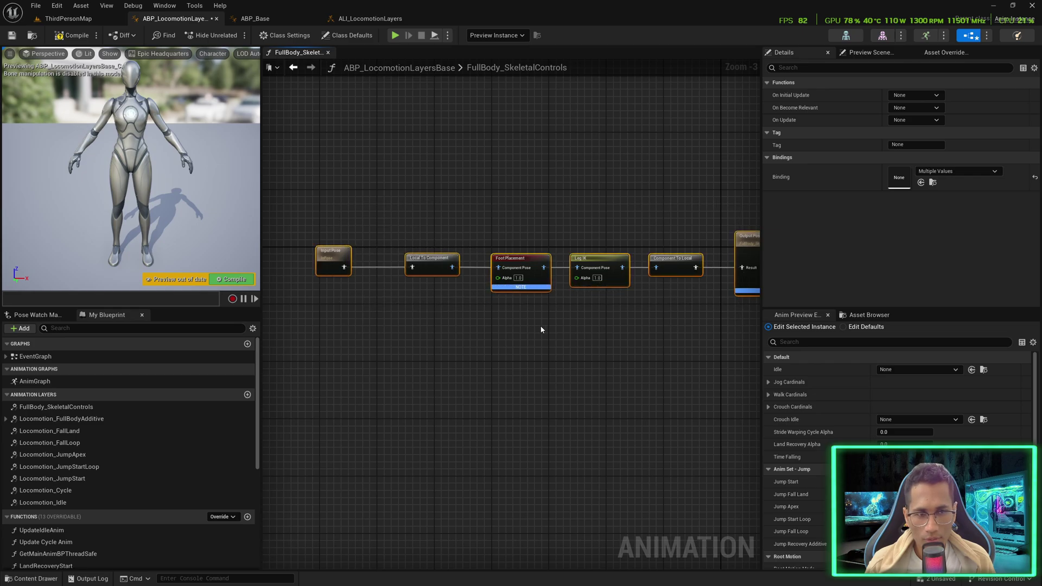
scroll(477, 329, up, 2)
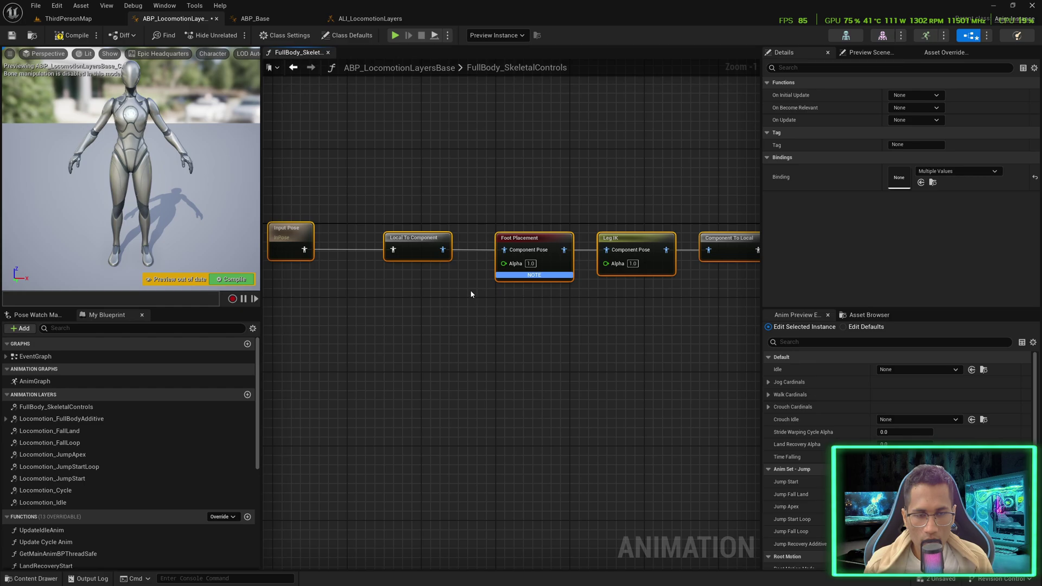
scroll(470, 288, down, 1)
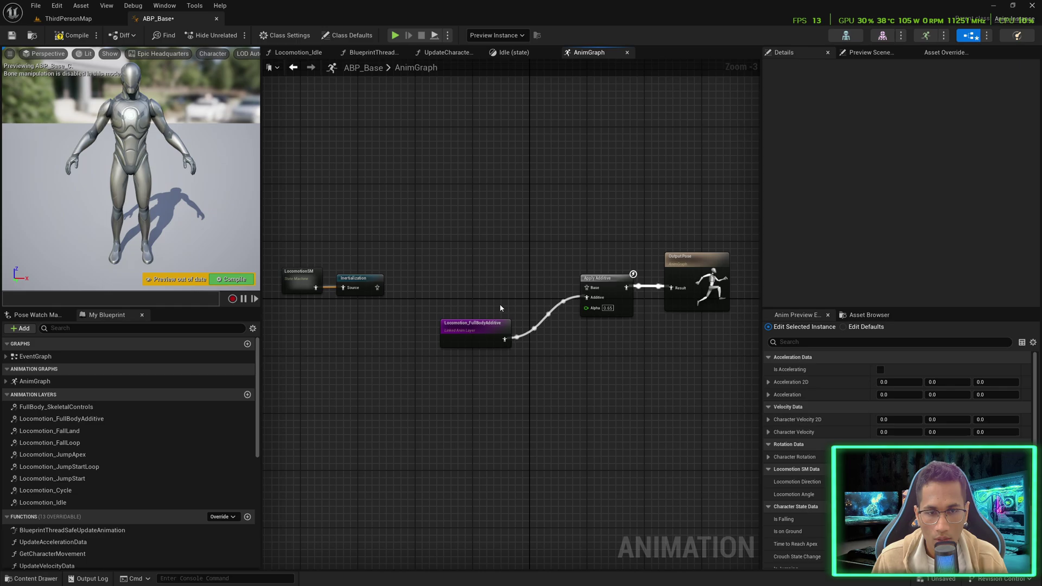
scroll(500, 307, up, 1)
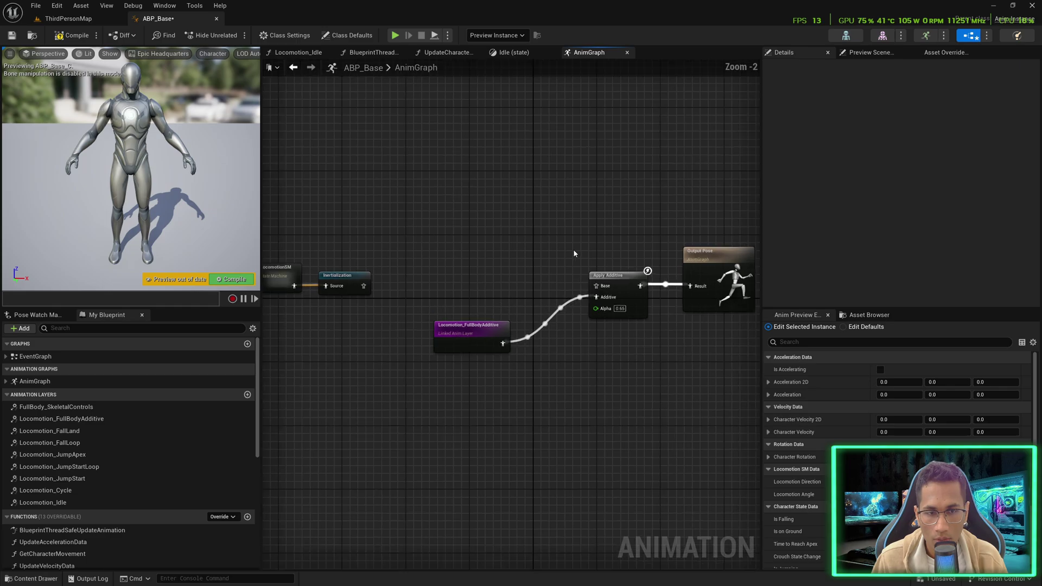
In ABP_Base's AnimGraph, connect Inertialization to Apply Additive's Base and insert the FullBody_SkeletalControls layer between Apply Additive and Output Pose.
drag(504, 328, 504, 328)
drag(595, 291, 365, 285)
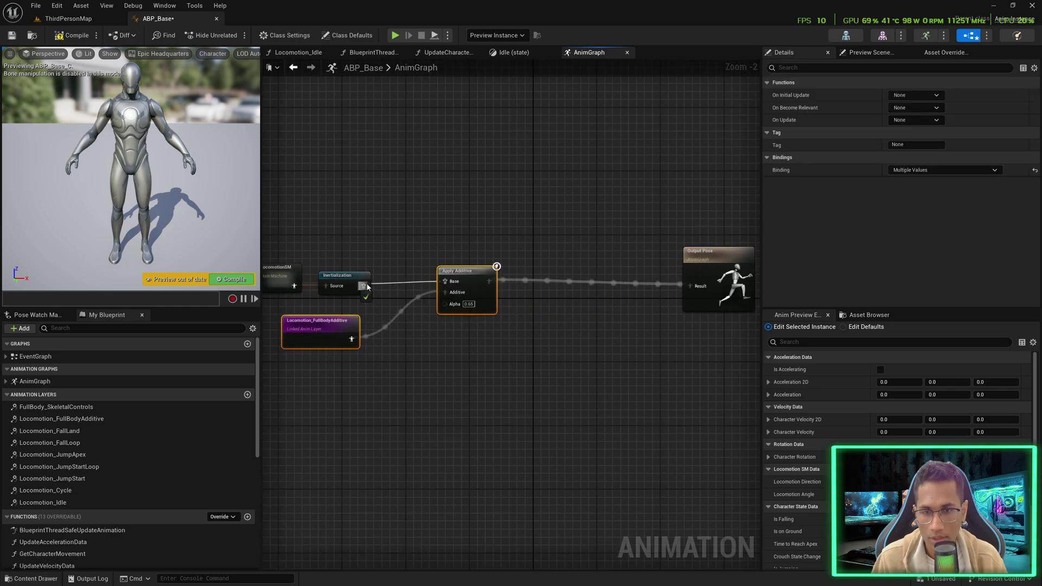
alt+click(542, 281)
drag(55, 407, 488, 281)
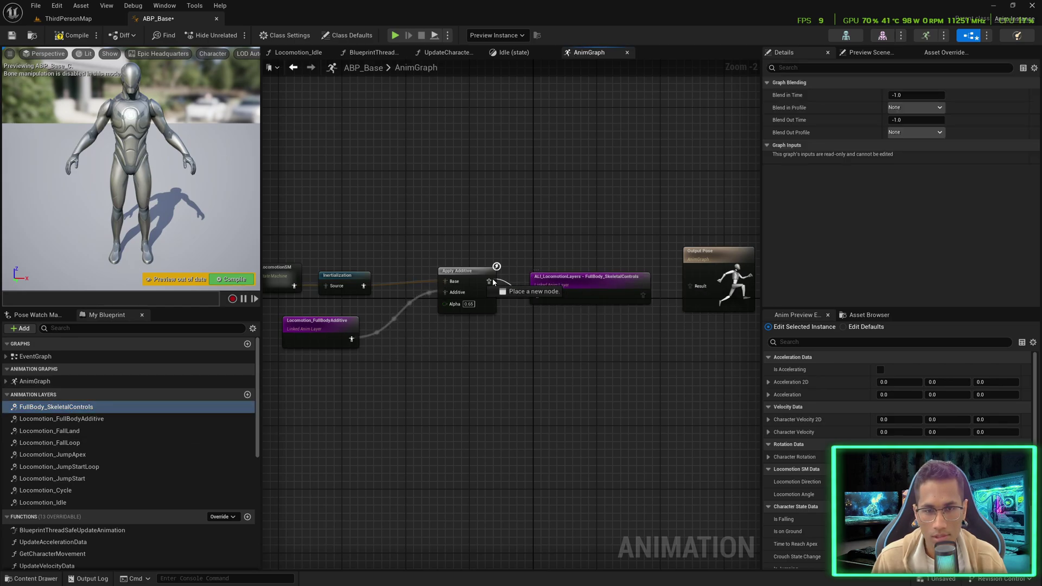
drag(642, 295, 689, 286)
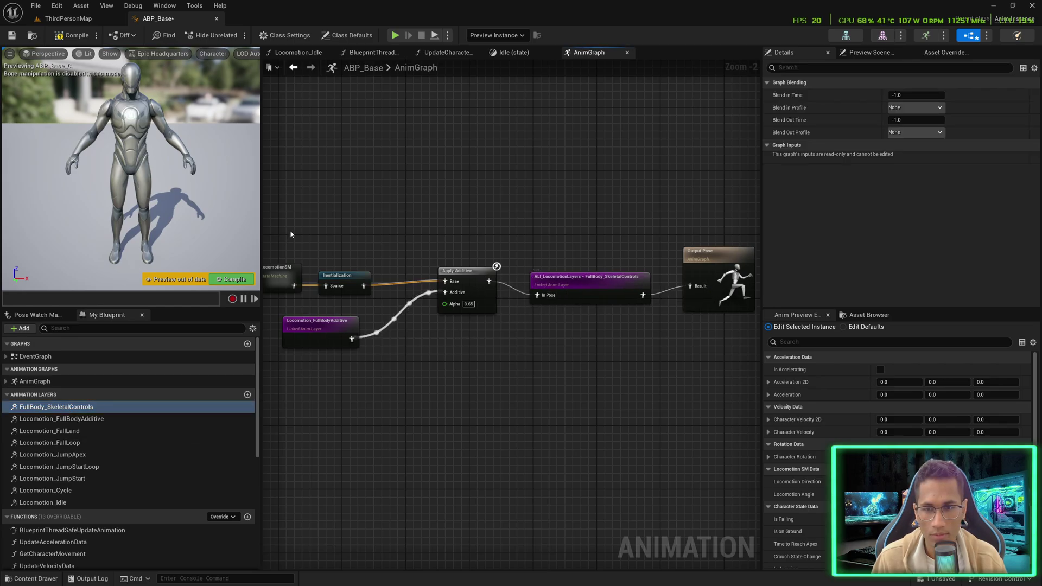
Play the game preview and walk the character up the ramp to check the foot placement on slopes.
click(395, 35)
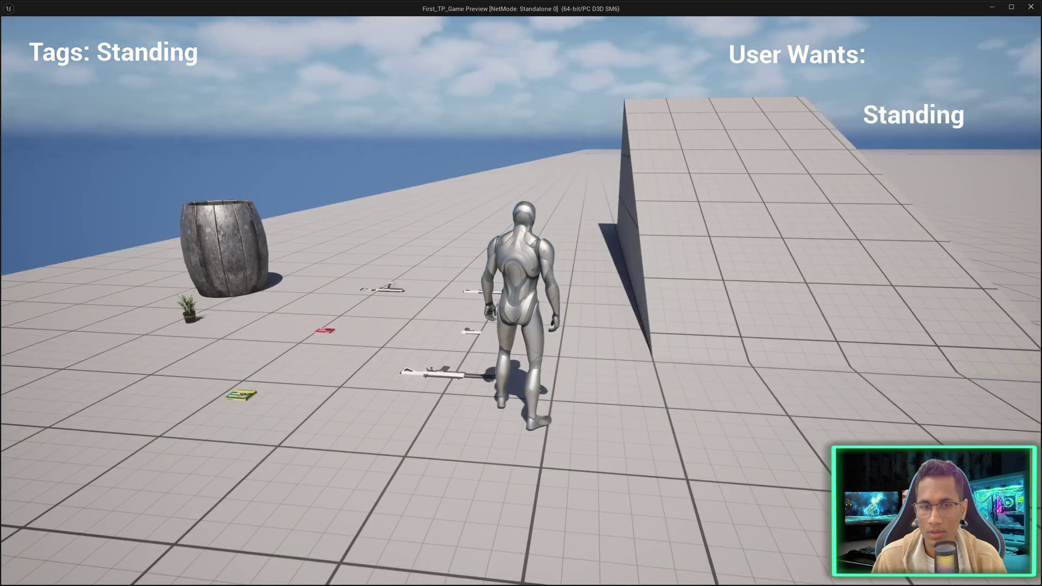
key(w)
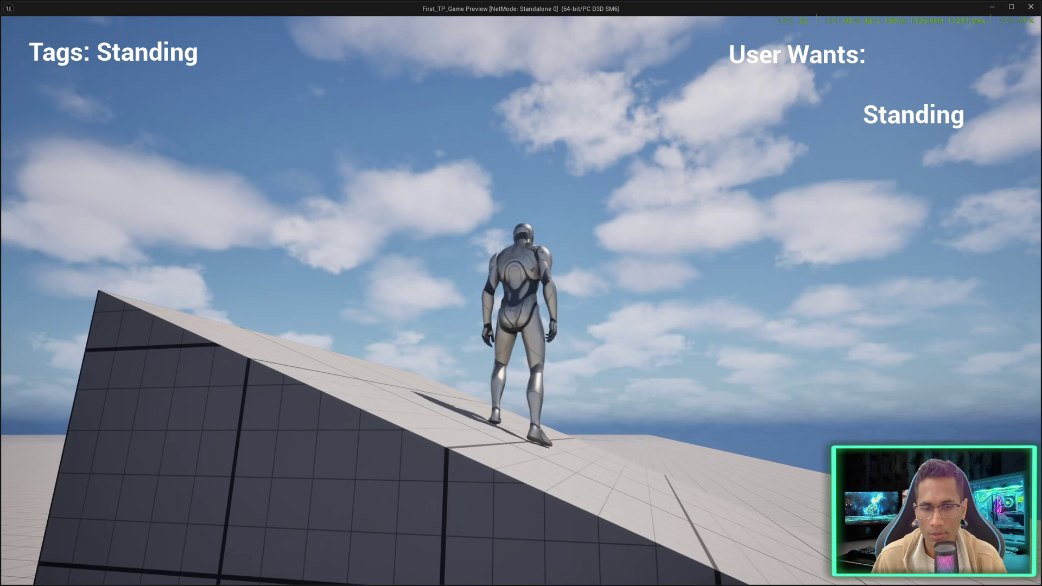
key(w)
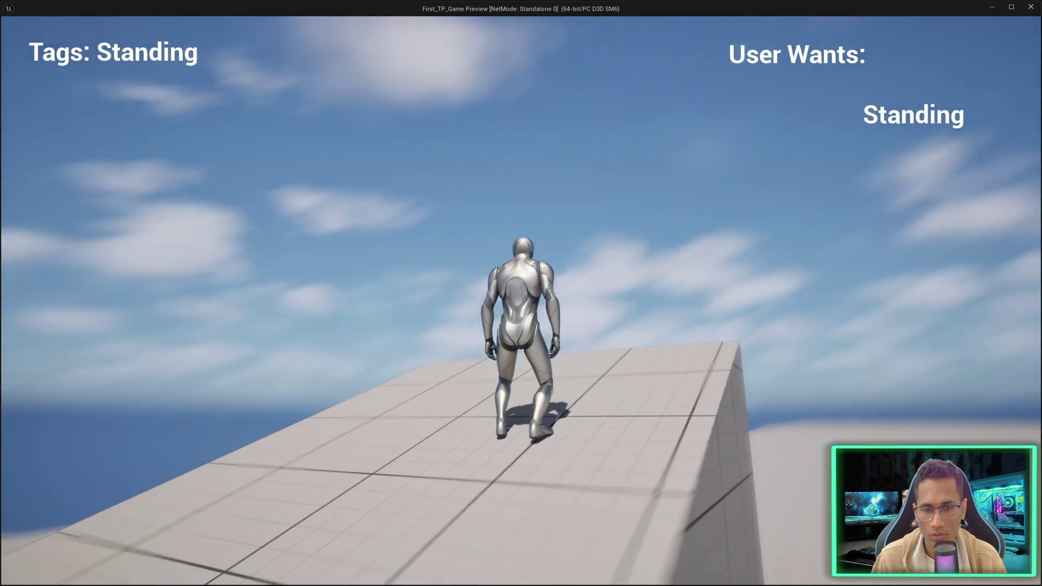
key(w)
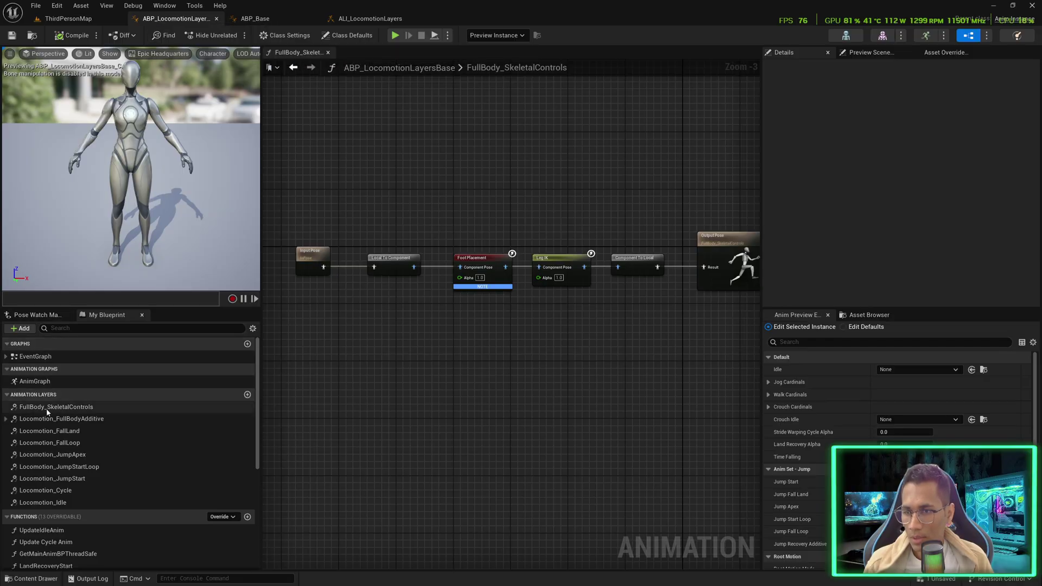
Open the Locomotion_Idle layer in ABP_LocomotionLayersBase and spread the Sequence Player and Output Pose nodes apart.
double_click(60, 502)
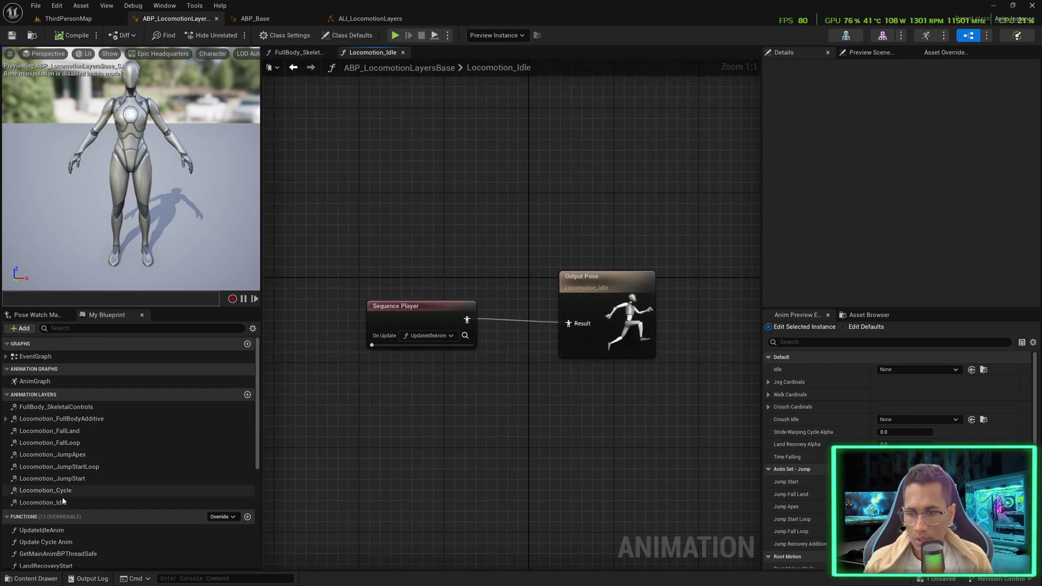
drag(602, 279, 647, 276)
drag(433, 307, 415, 253)
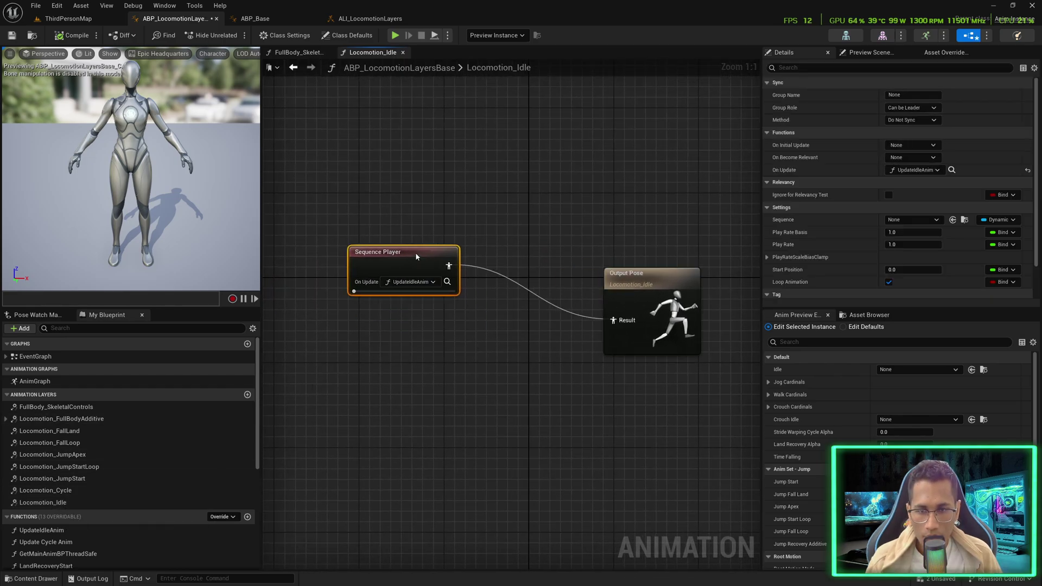
Add a state machine named IdleSM feeding Locomotion_Idle's Output Pose in place of the Sequence Player, and cut the Sequence Player for reuse.
click(416, 320)
right_click(406, 332)
text(state machi)
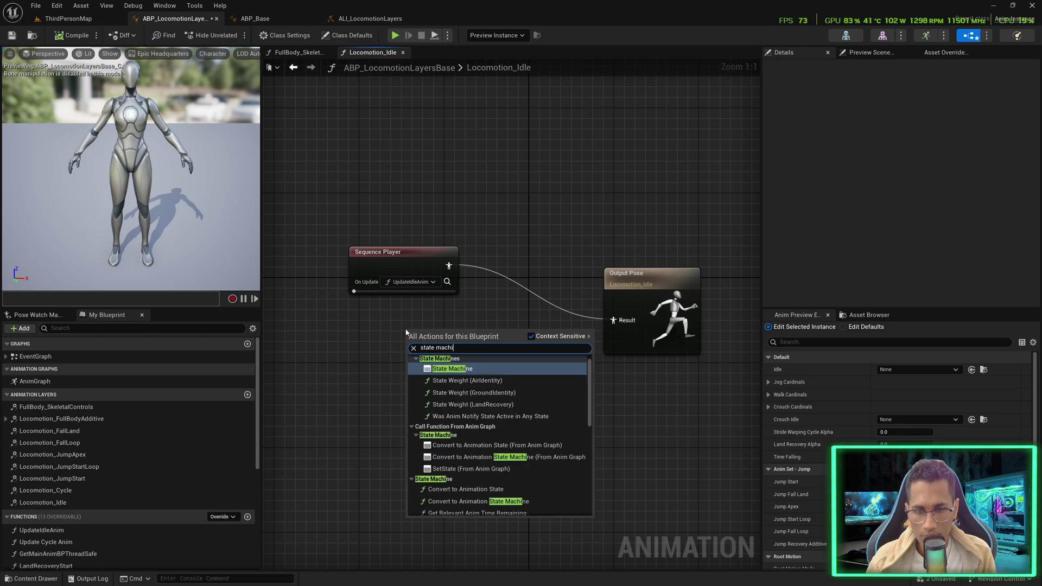
click(529, 368)
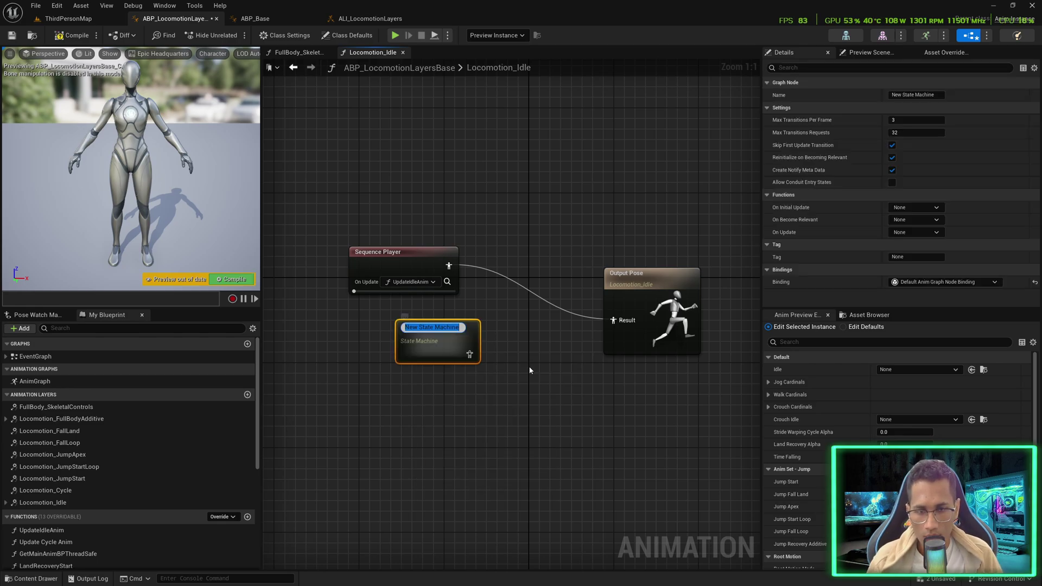
text(IdleSM)
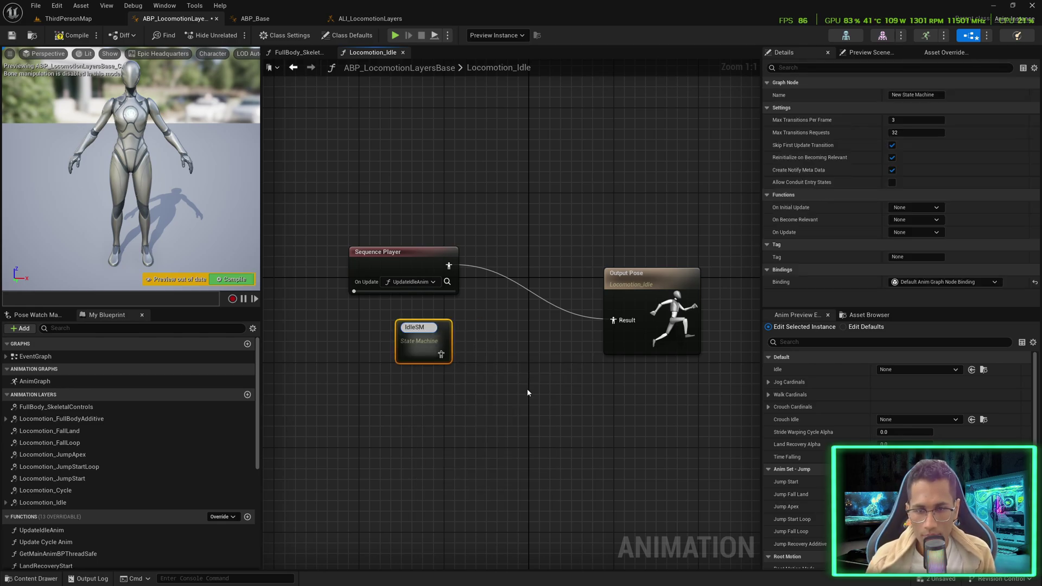
key(Return)
drag(441, 352, 622, 327)
right_click(412, 255)
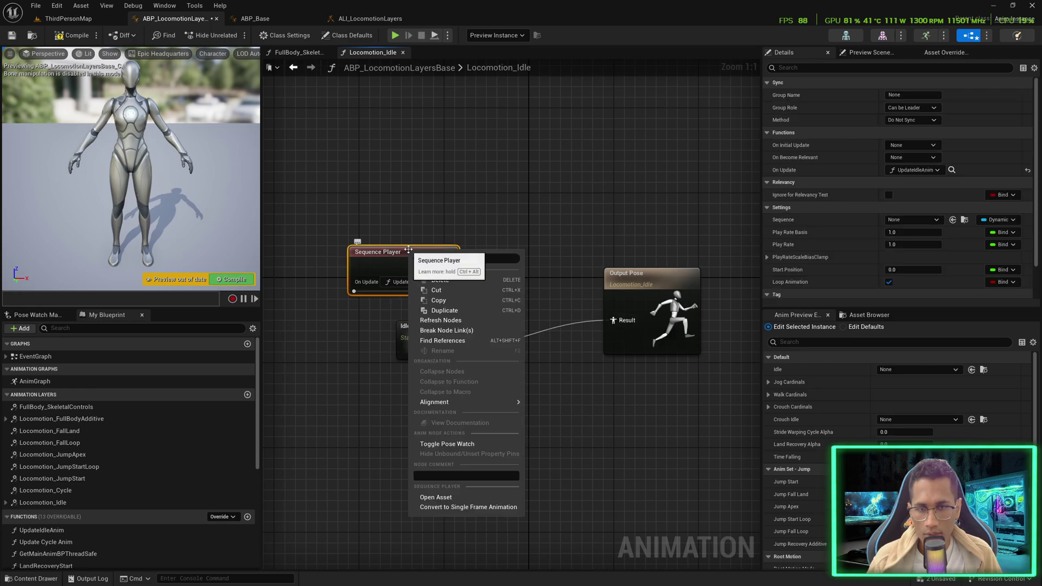
click(455, 291)
Inside the IdleSM state machine, add a state named Idle connected from Entry.
double_click(422, 339)
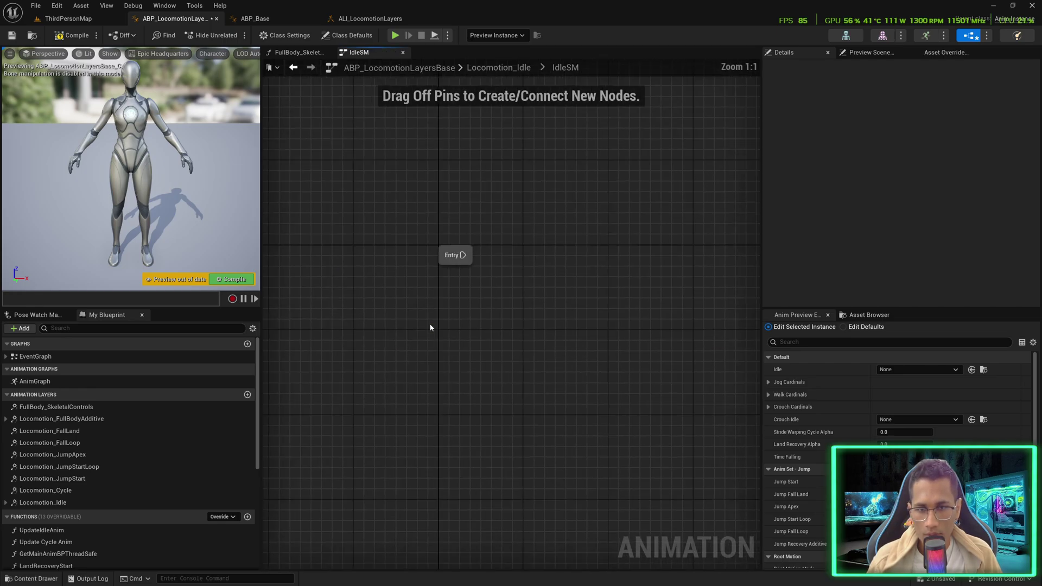
right_click(325, 259)
right_drag(582, 217, 439, 191)
drag(376, 288, 443, 282)
text(st)
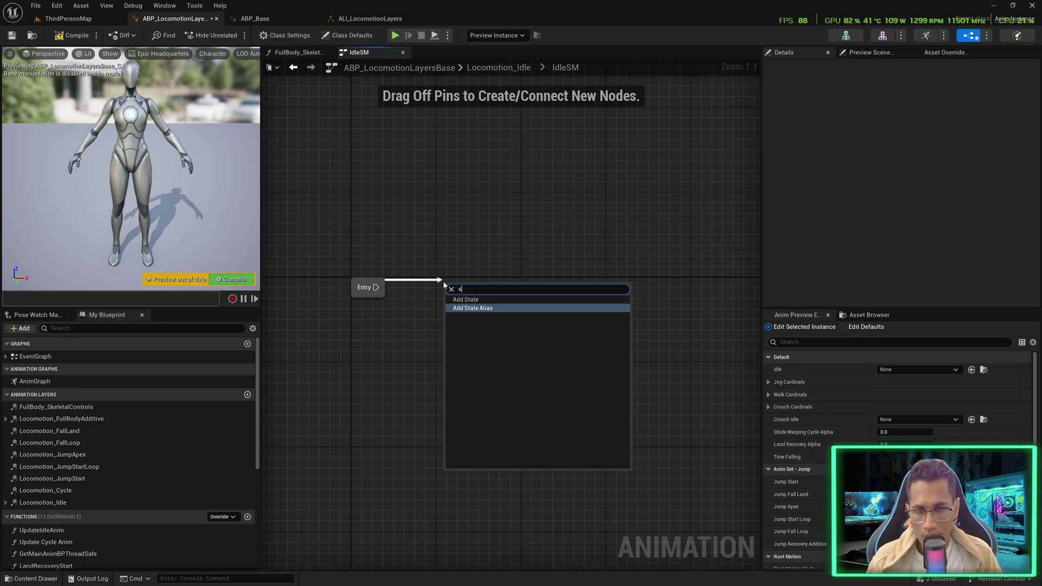
click(487, 299)
text(Idle)
key(Return)
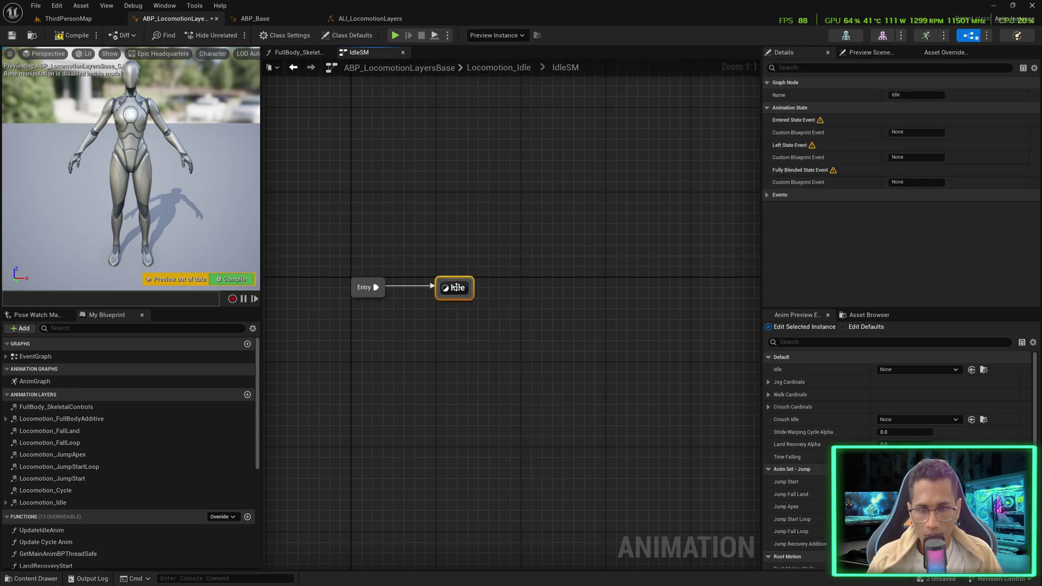
Inside the Idle state, add a state machine named IdleStance and connect it to Output Animation Pose.
double_click(450, 287)
right_click(411, 324)
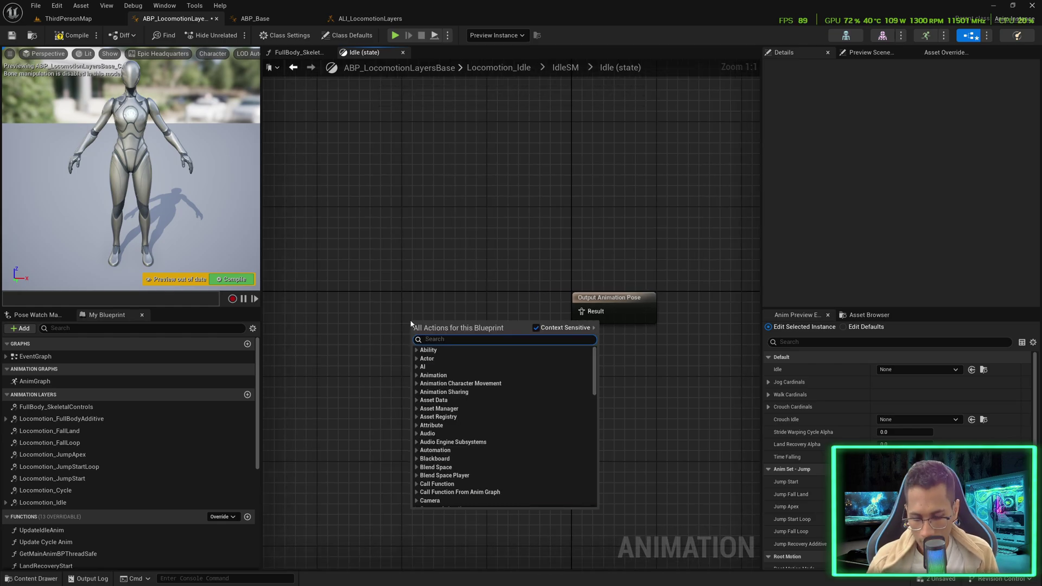
text(statem)
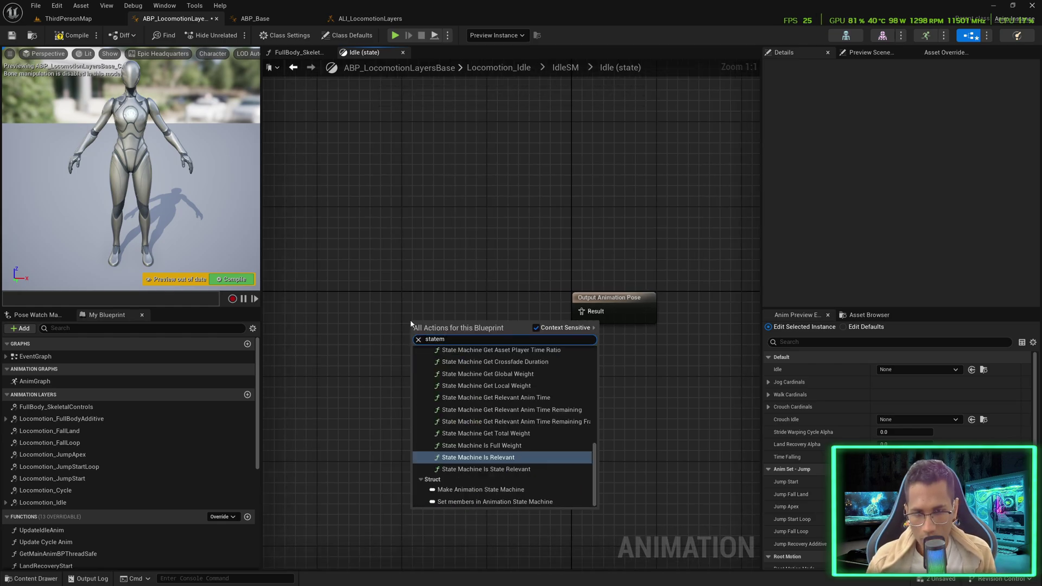
scroll(499, 399, down, 3)
click(499, 398)
text(IdleStance)
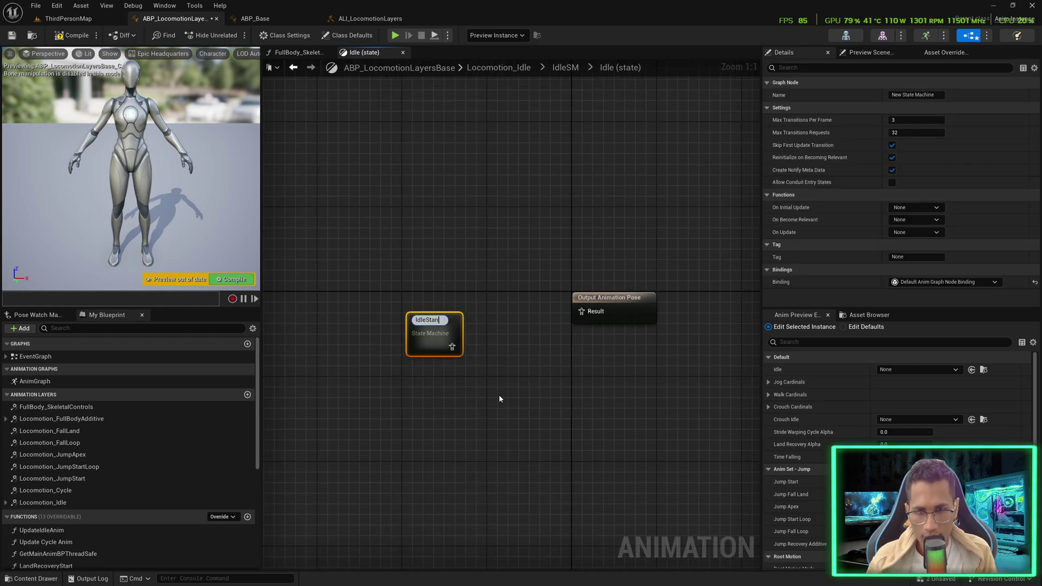
key(Return)
drag(452, 343, 551, 333)
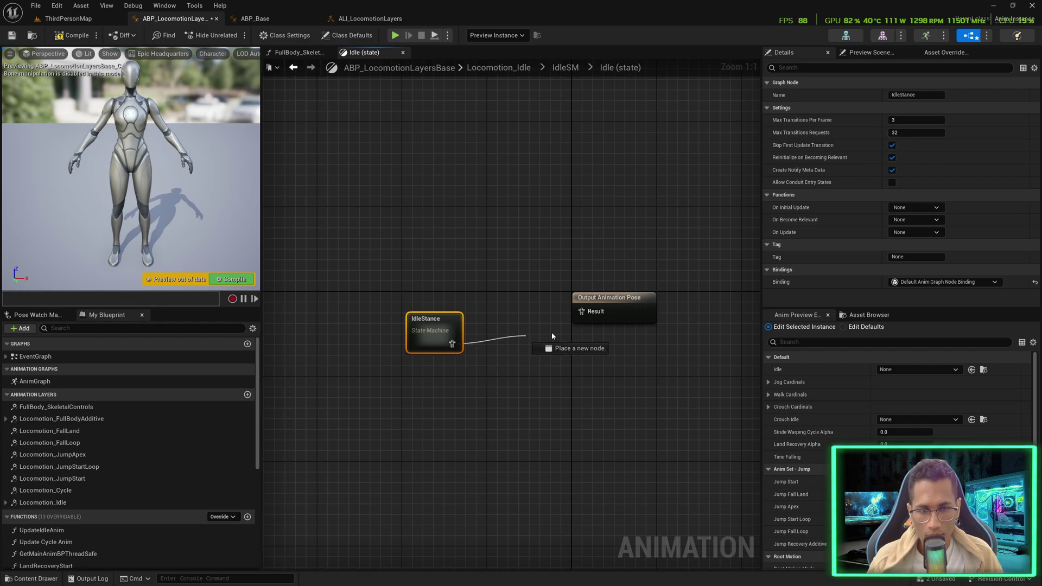
Inside the IdleStance state machine, add a state named Idle connected from Entry.
double_click(418, 338)
drag(437, 300, 572, 294)
click(594, 317)
text(Idle)
key(Return)
Paste the cut Sequence Player into IdleStance's Idle state and connect it to Output Animation Pose.
double_click(581, 300)
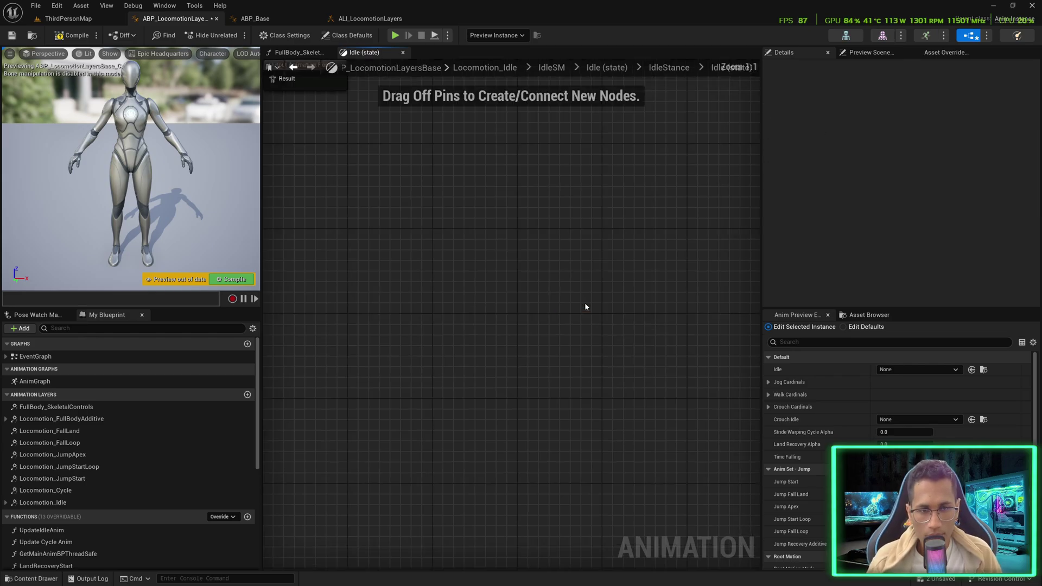
click(462, 309)
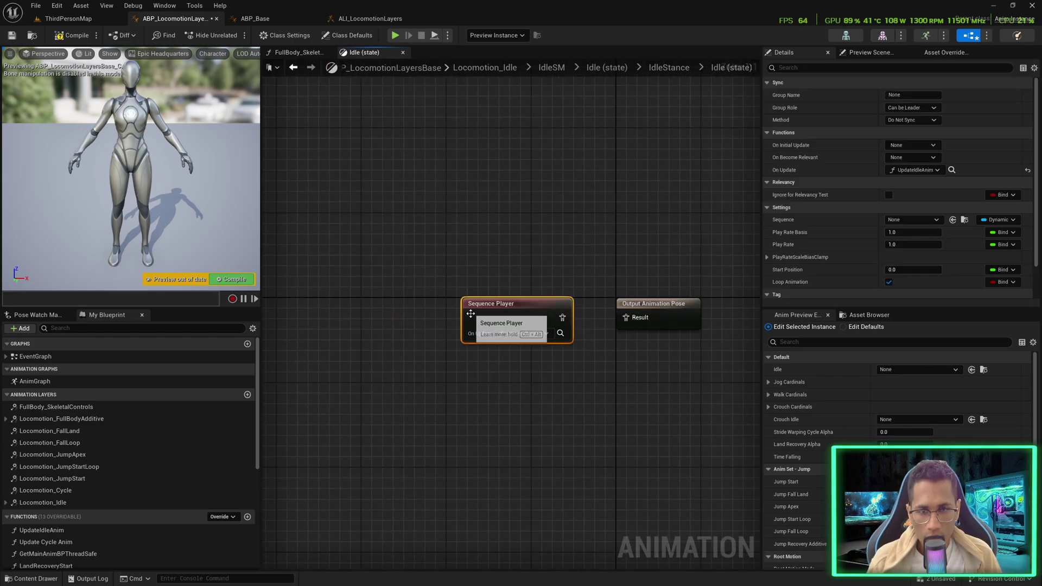
drag(562, 317, 629, 320)
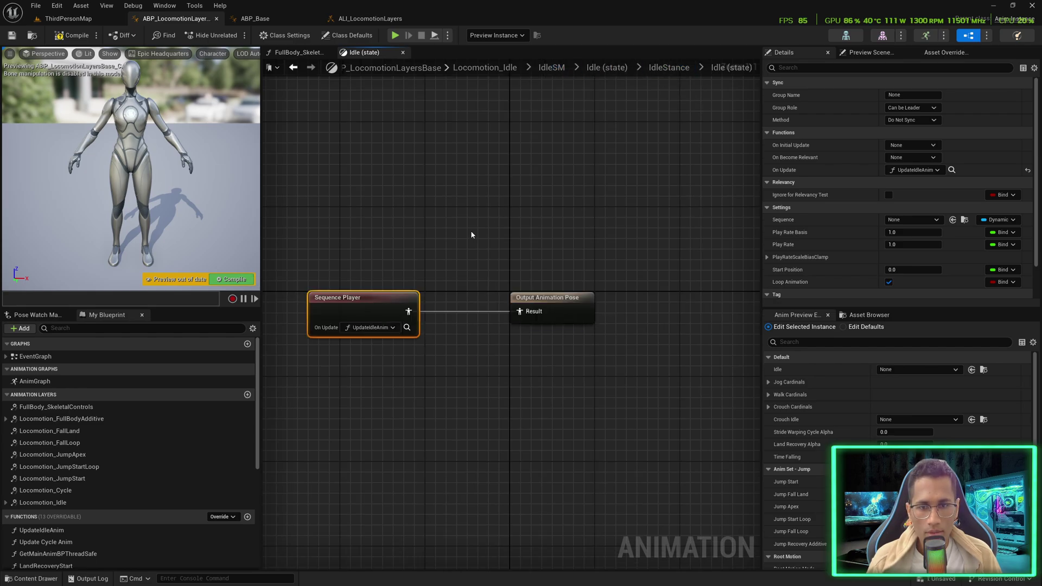
In IdleStance, add a state named StanceTransition with a transition from Idle, and open that transition's rule.
click(670, 68)
right_drag(648, 299, 593, 243)
mouse_move(529, 266)
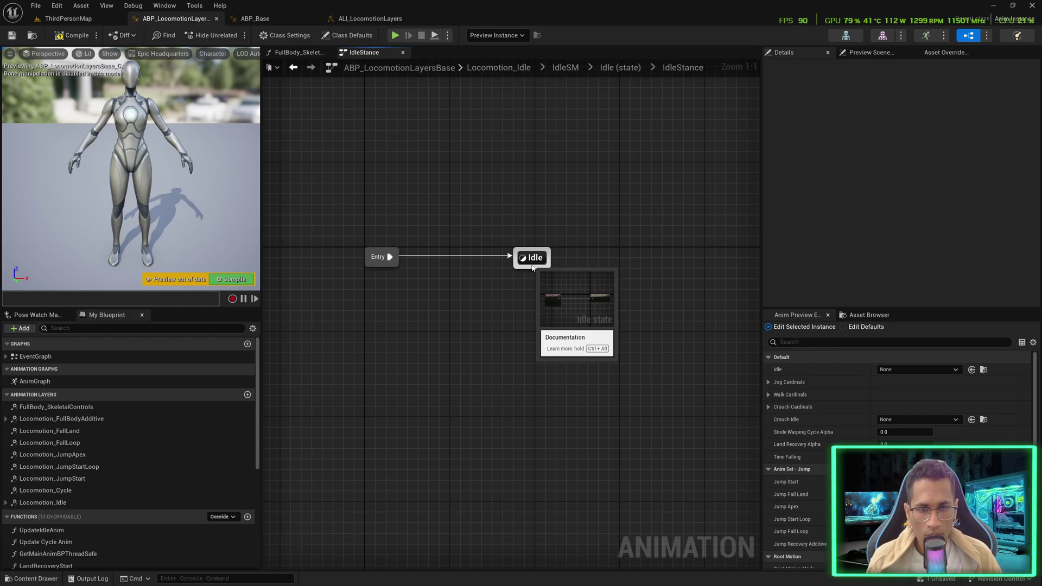
drag(531, 268, 530, 328)
click(551, 352)
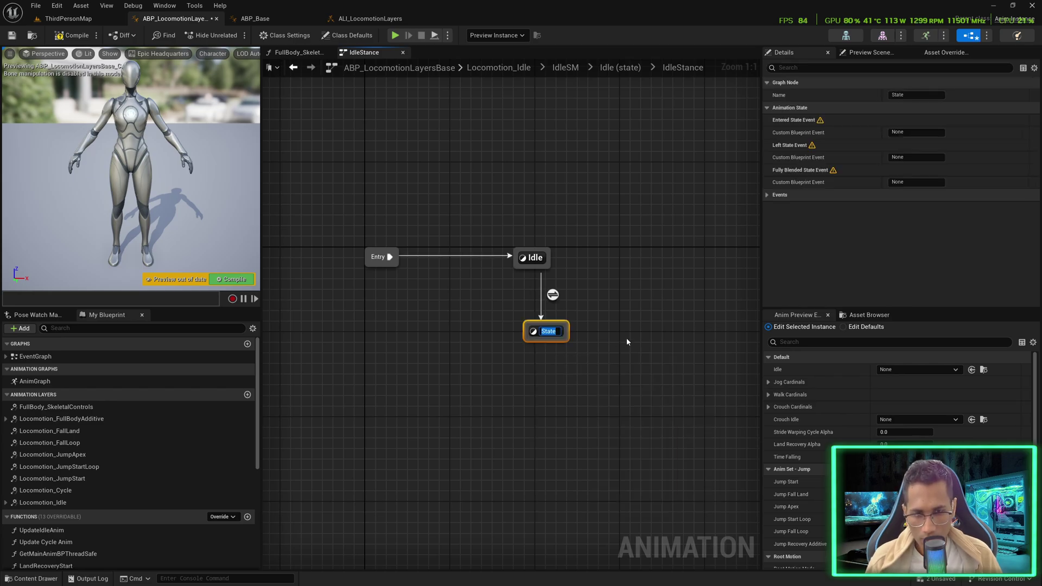
text(StanceTransition)
key(Return)
double_click(585, 315)
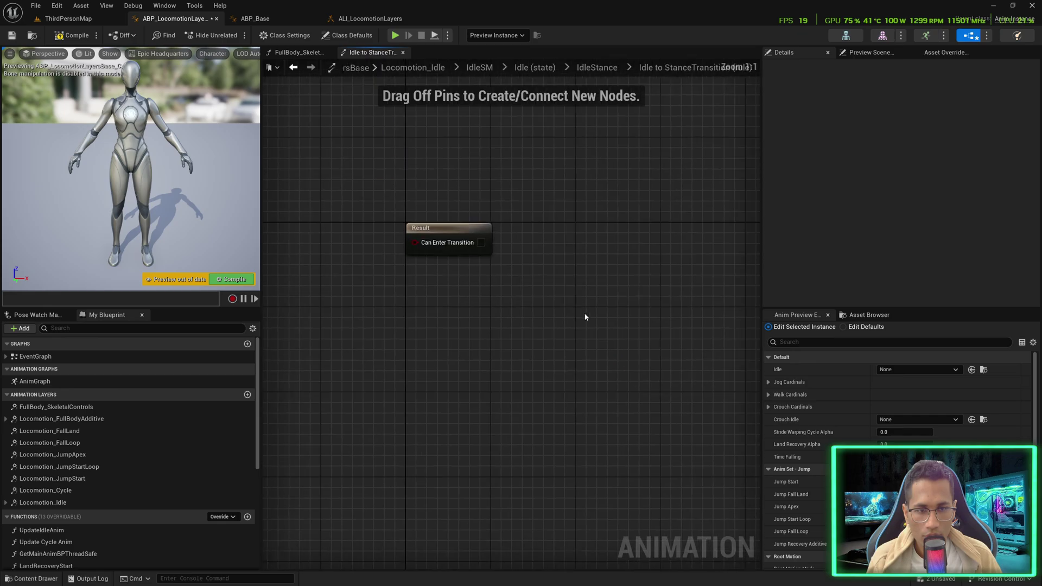
Add a Boolean variable named CrouchStateChange to ABP_Base, compile the blueprint and save all assets.
click(271, 15)
scroll(171, 478, down, 10)
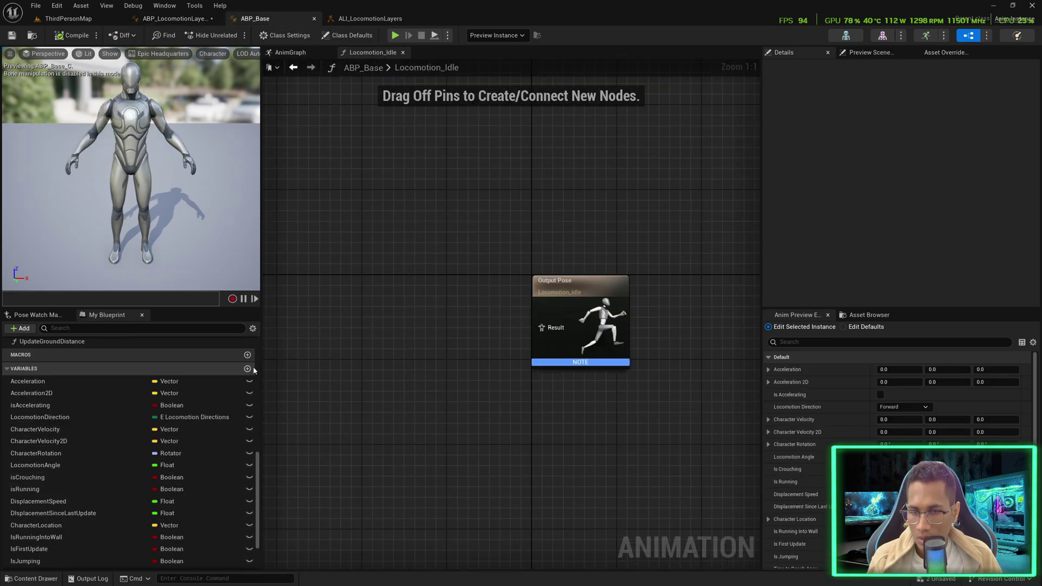
click(248, 369)
text(CrouchStateChan)
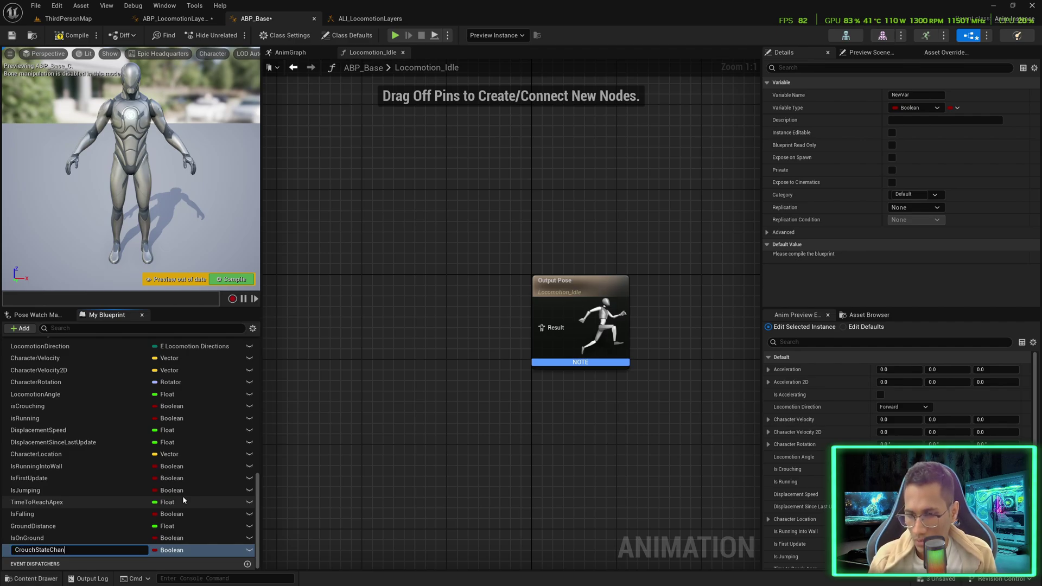
text(ge)
key(Return)
click(232, 279)
key(ctrl+shift+s)
In the Idle to StanceTransition rule, bind Can Enter Transition to GetMainAnimBPThreadSafe's Crouch State Change and compile.
click(177, 22)
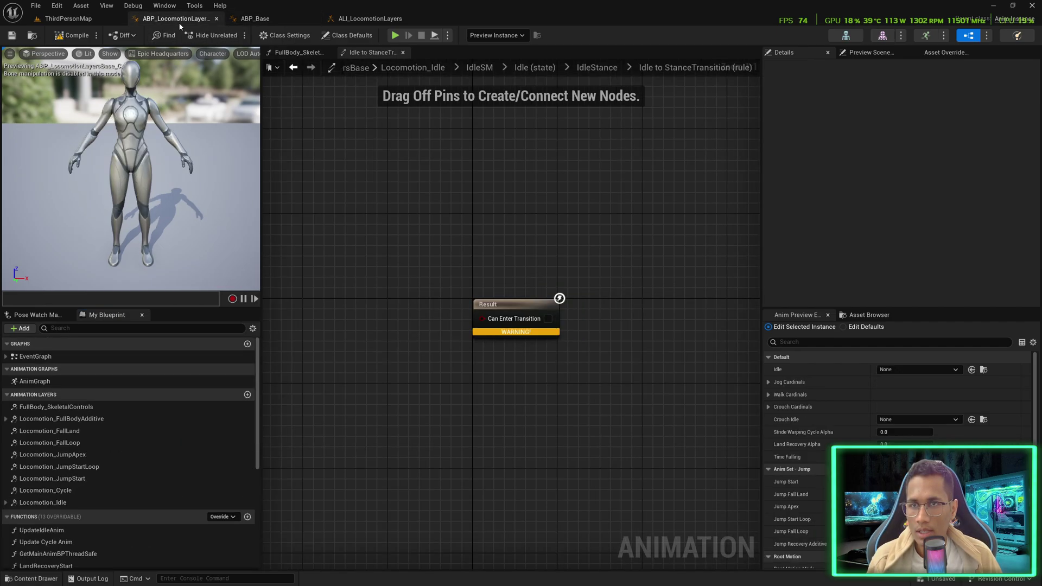
click(545, 306)
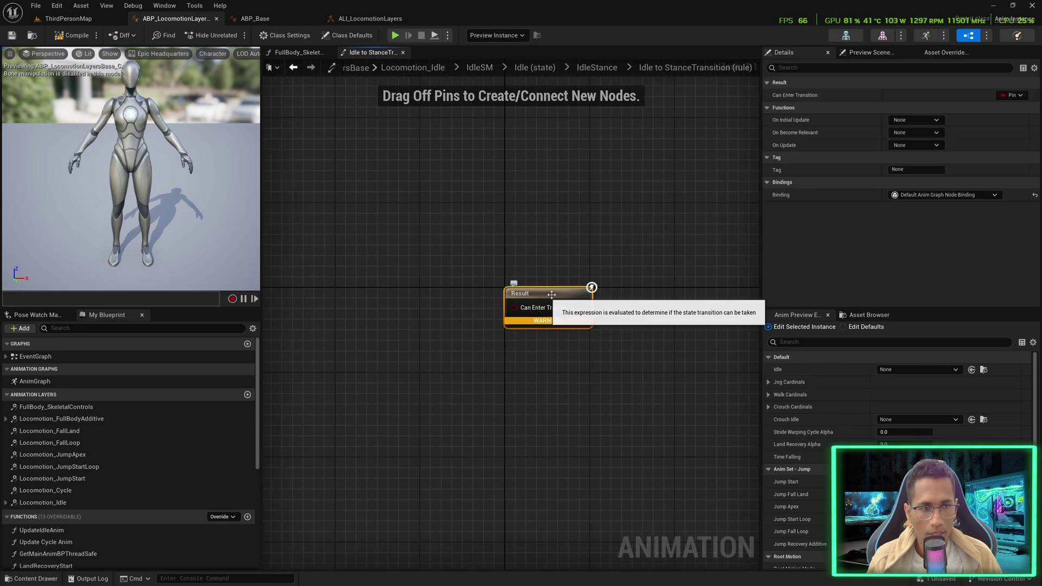
click(1012, 95)
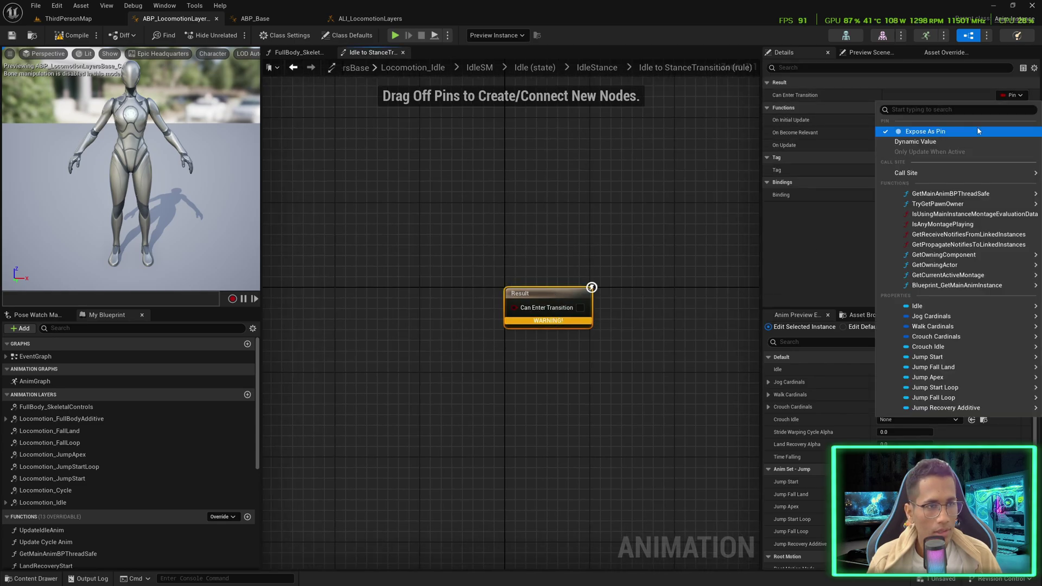
mouse_move(945, 199)
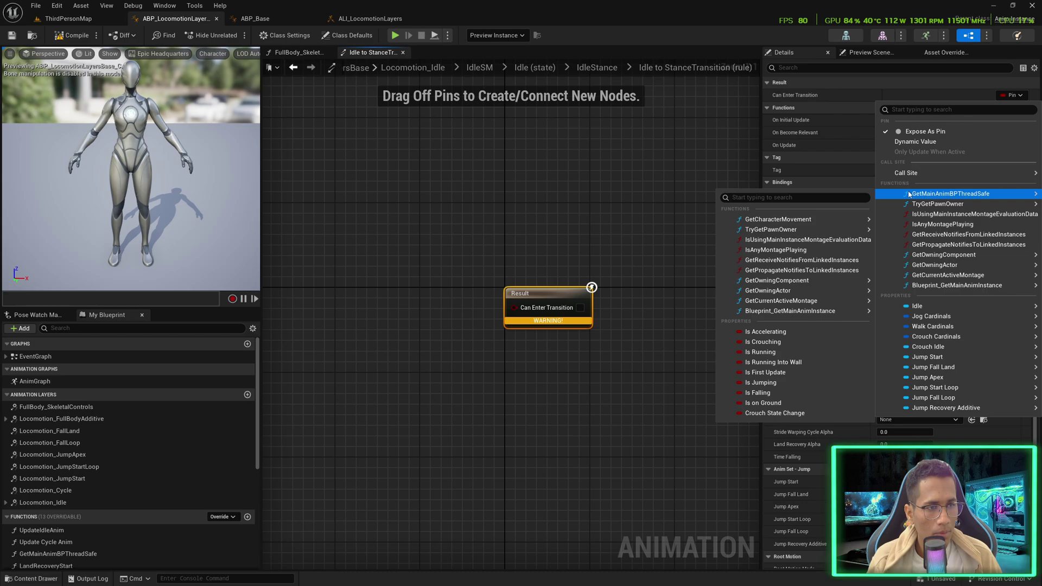
click(765, 414)
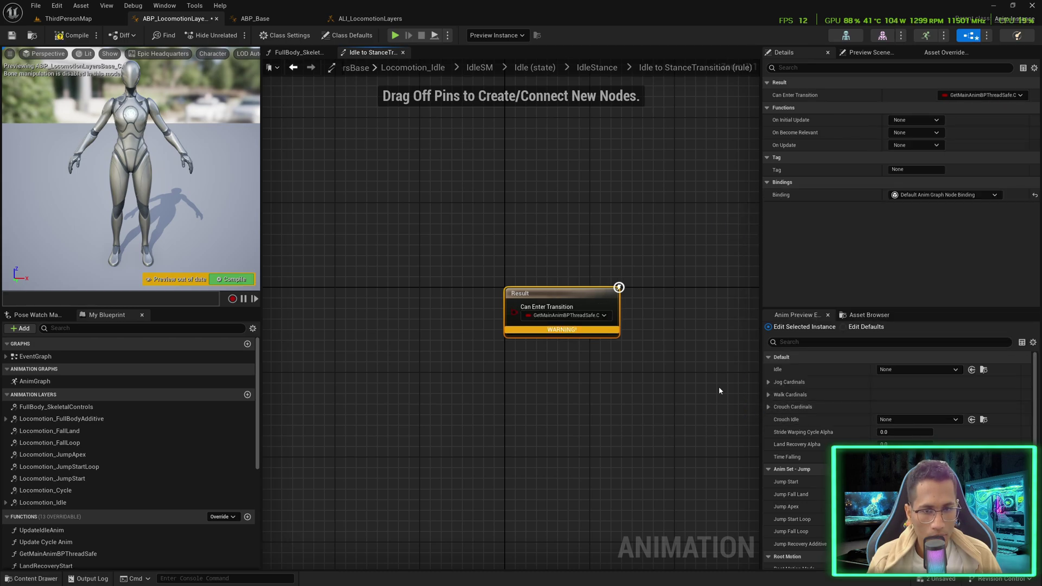
click(220, 285)
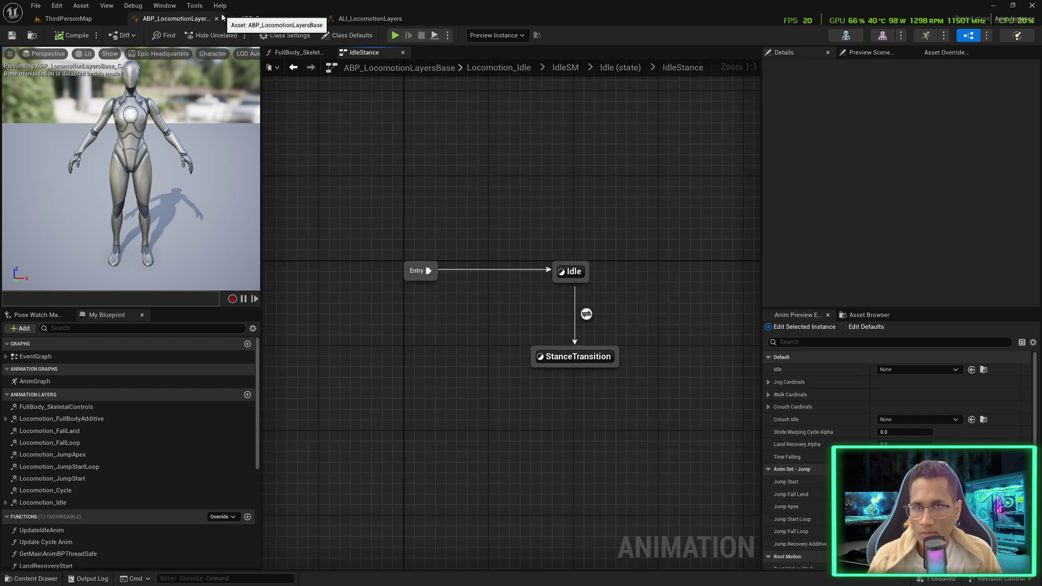
In ABP_Base, open the UpdateCharacterStateData function from its call in BlueprintThreadSafeUpdateAnimation.
click(251, 21)
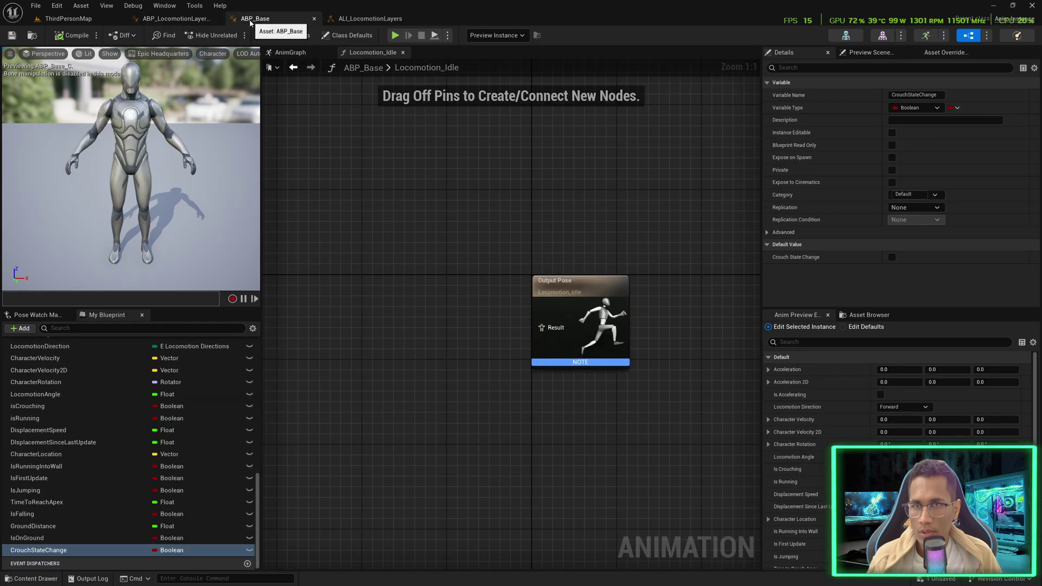
scroll(115, 432, up, 5)
scroll(115, 432, up, 4)
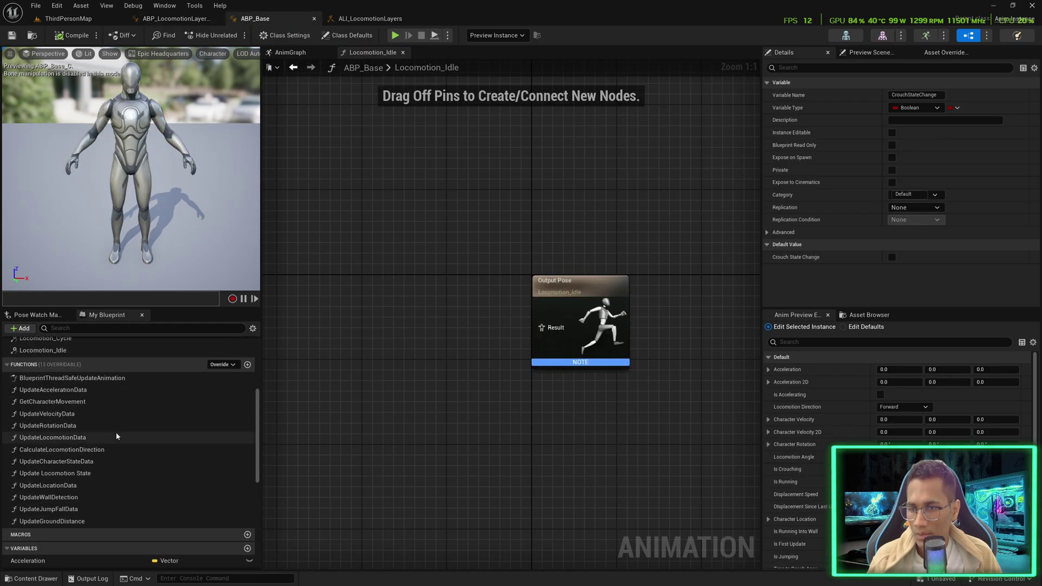
double_click(47, 393)
scroll(356, 205, up, 5)
right_drag(540, 294, 344, 363)
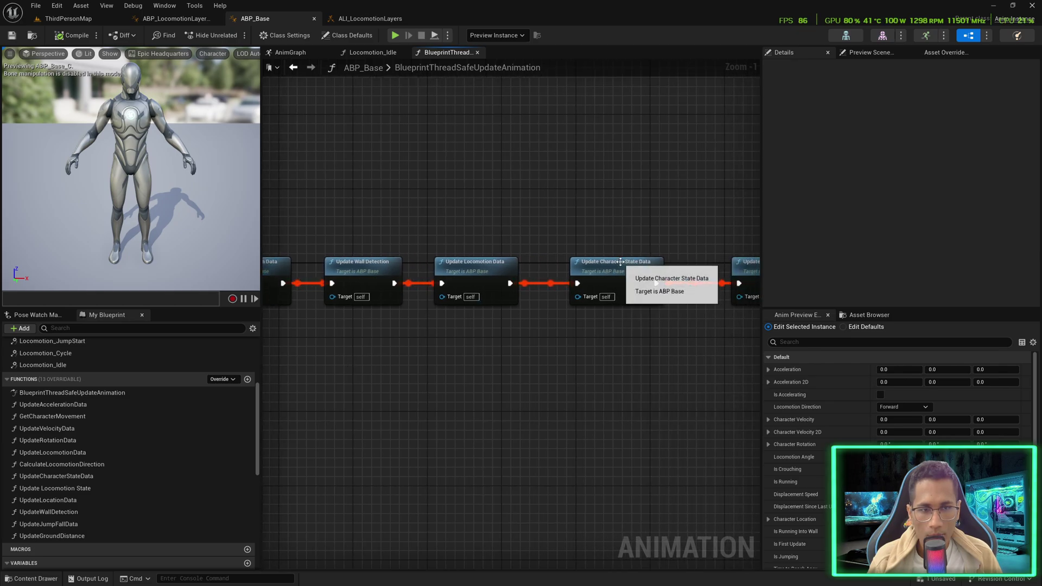
double_click(613, 266)
Make room around the Is Crouching setter in UpdateCharacterStateData and group its nodes in a comment titled Crouch State.
right_drag(543, 277, 636, 341)
drag(654, 284, 544, 254)
text(cCrouch)
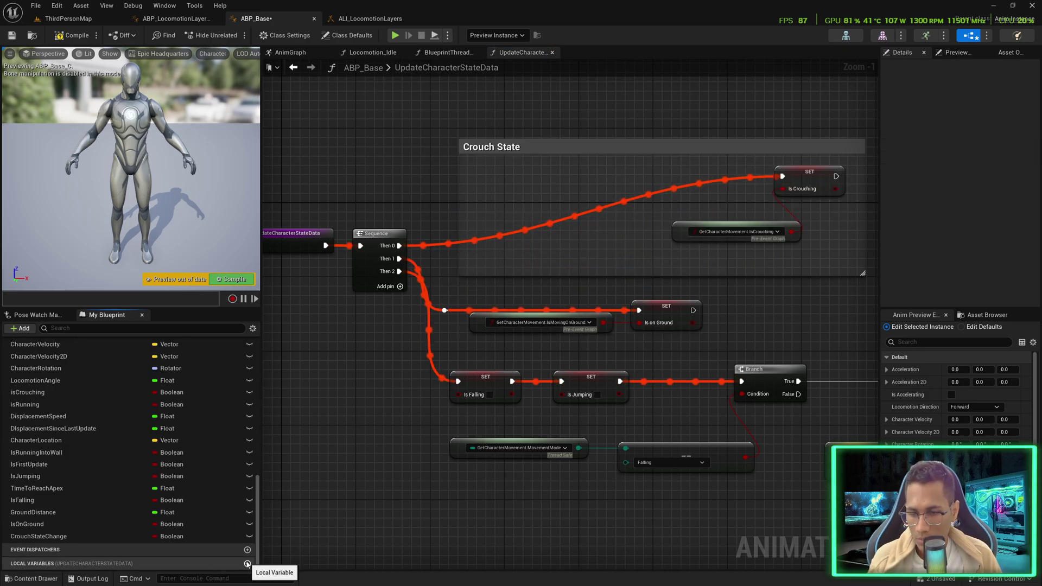
Add a local Boolean variable named WasCrouchLastUpdate to the UpdateCharacterStateData function.
click(247, 565)
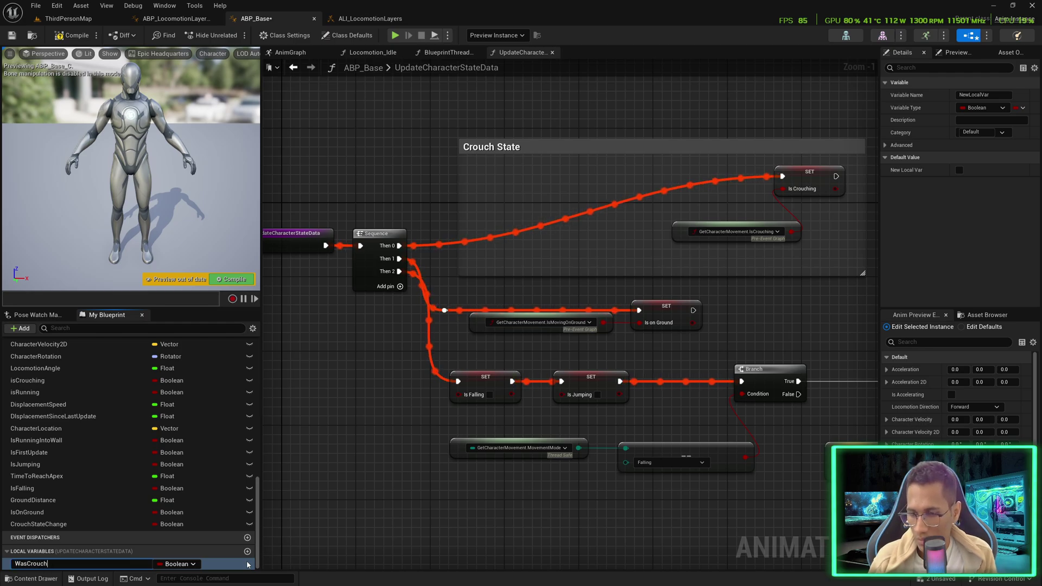
text(WasCrouchLastUpdate)
key(Return)
Insert a WasCrouchLastUpdate setter fed by isCrouching between the Sequence's Then 0 output and the Is Crouching setter.
alt+drag(50, 564, 533, 178)
scroll(108, 402, up, 1)
ctrl+drag(33, 395, 400, 246)
scroll(682, 324, up, 1)
drag(565, 265, 748, 260)
drag(629, 323, 555, 323)
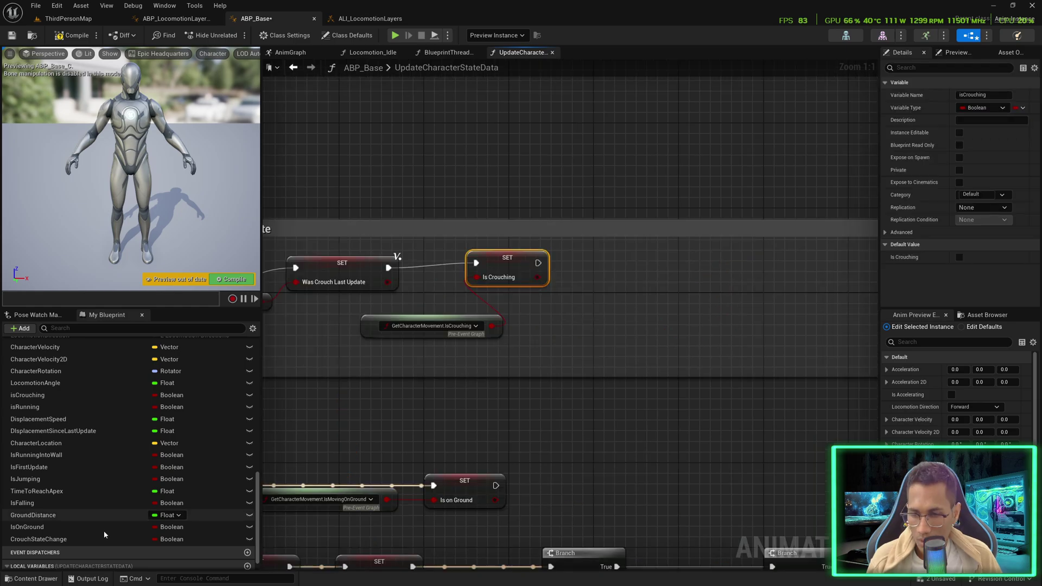
Add a CrouchStateChange setter after the Is Crouching setter, fed by a Not Equal comparison of WasCrouchLastUpdate and isCrouching.
drag(60, 539, 538, 263)
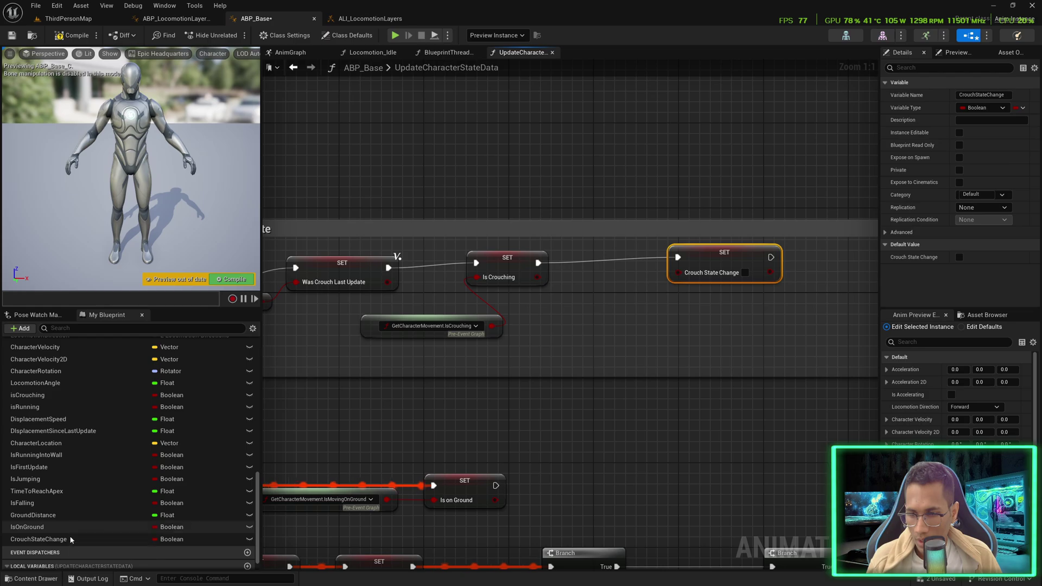
scroll(73, 548, down, 1)
drag(55, 564, 535, 329)
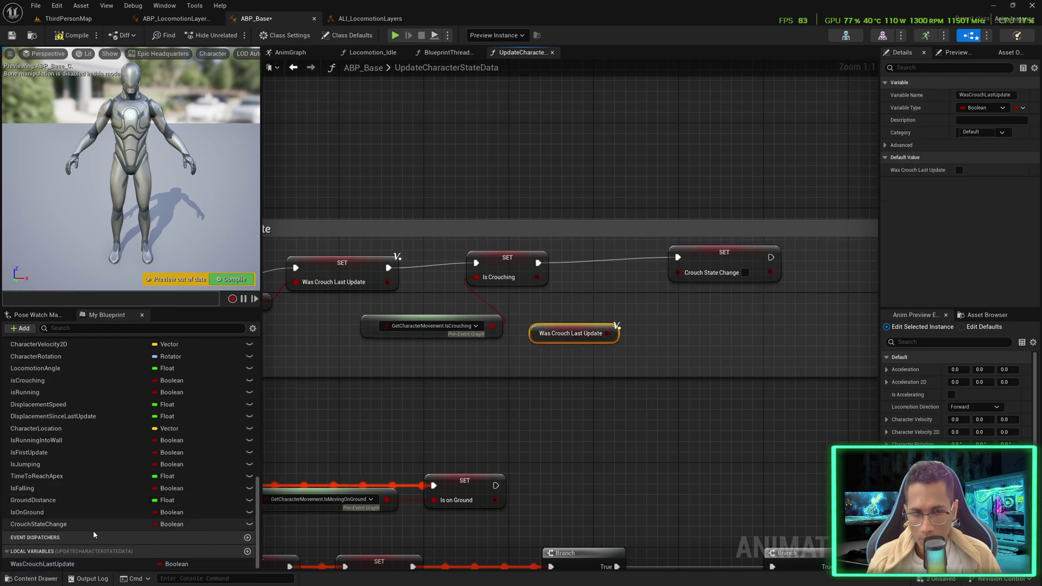
ctrl+drag(27, 380, 524, 351)
drag(607, 335, 649, 326)
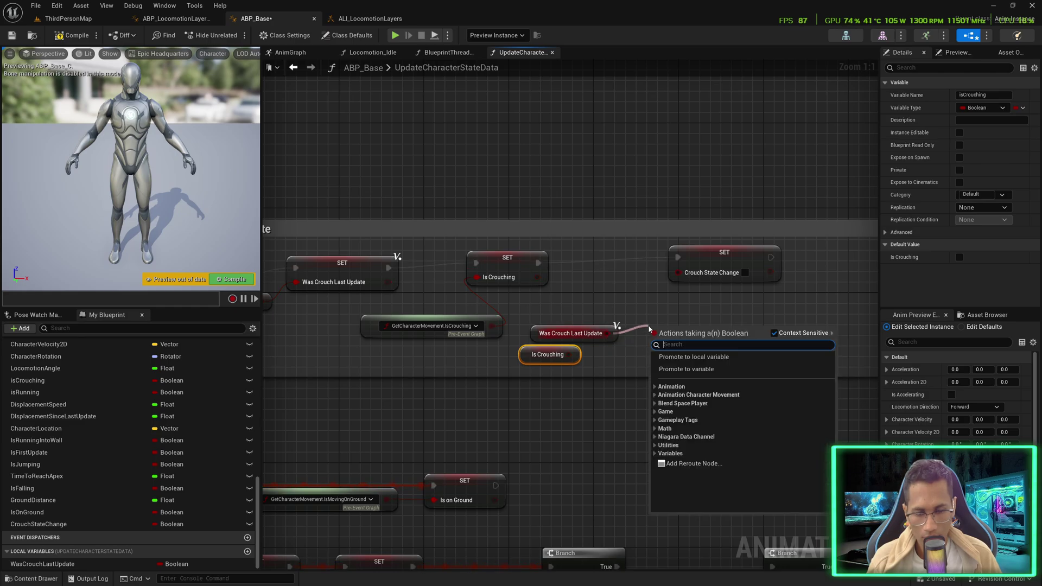
text(not eq)
key(Return)
drag(569, 354, 685, 276)
scroll(640, 309, down, 2)
right_drag(390, 304, 446, 314)
scroll(446, 315, up, 1)
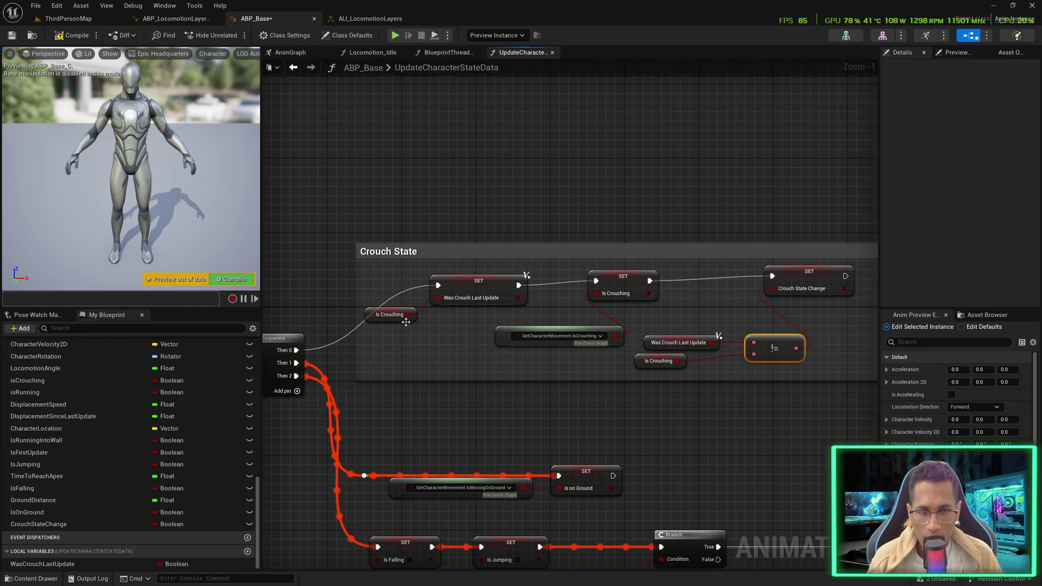
mouse_move(586, 299)
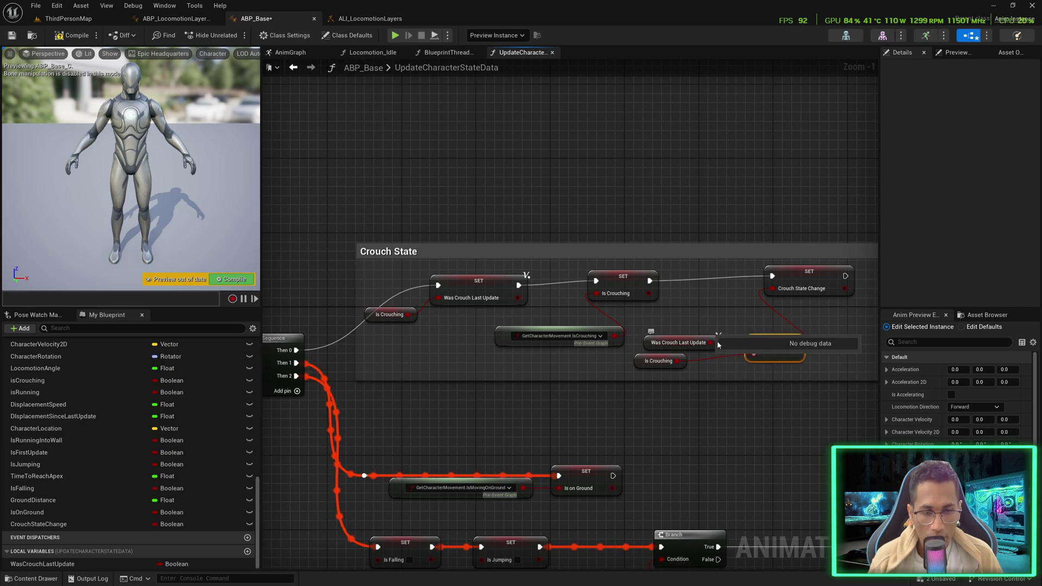
Save the ABP_Base changes and switch to the IdleStance state machine in ABP_LocomotionLayersBase.
key(ctrl+s)
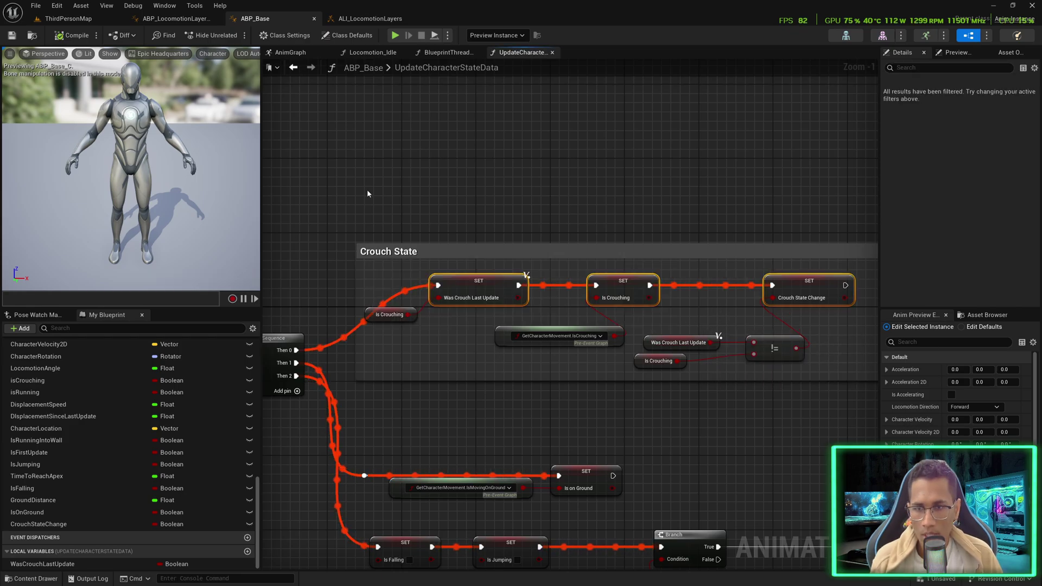
click(188, 20)
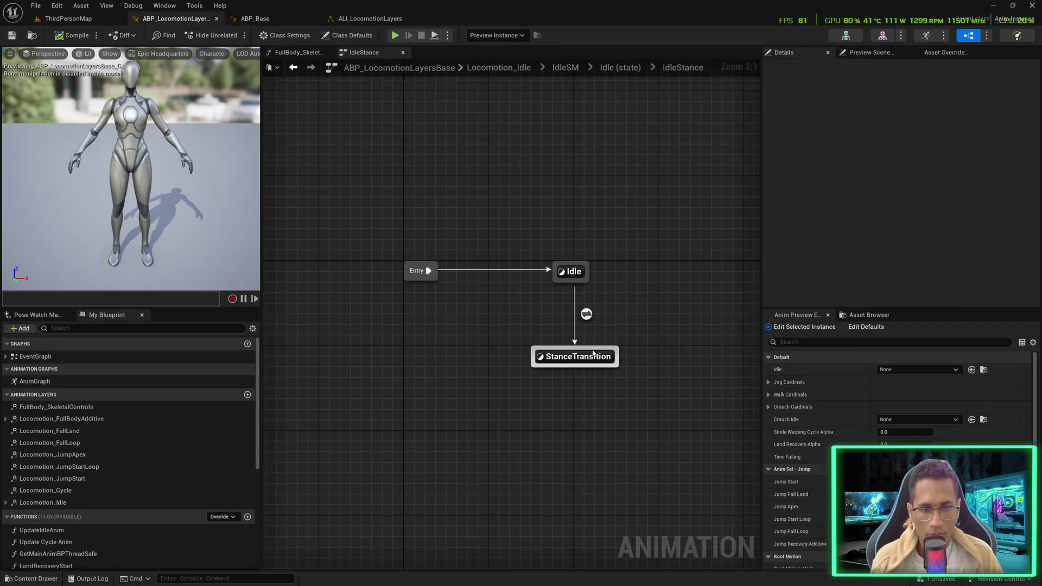
mouse_move(592, 353)
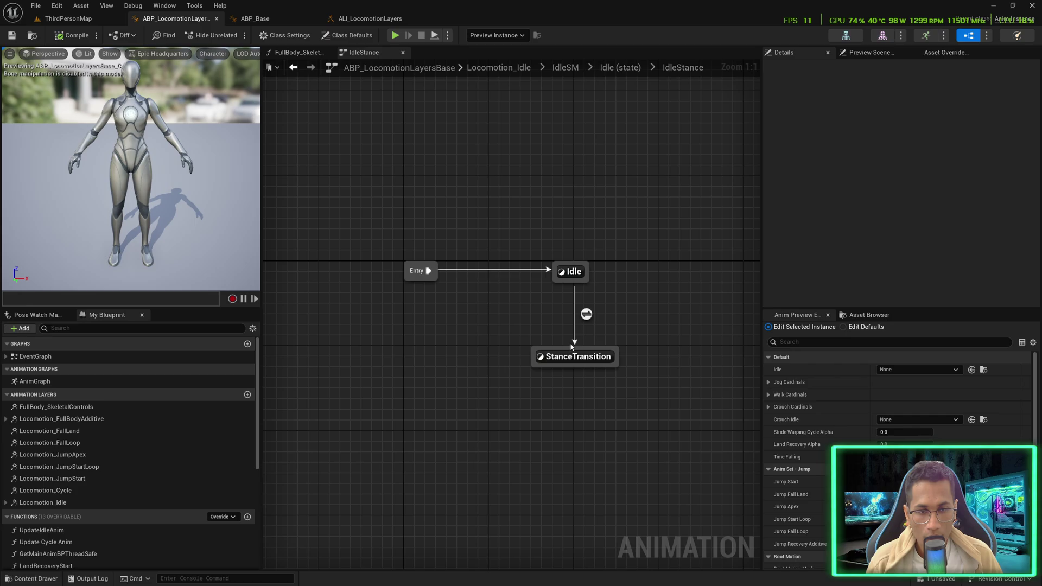
Add two transitions from StanceTransition back to Idle and set the lower one's priority order to 2.
drag(562, 348, 568, 272)
scroll(580, 277, up, 2)
mouse_move(583, 280)
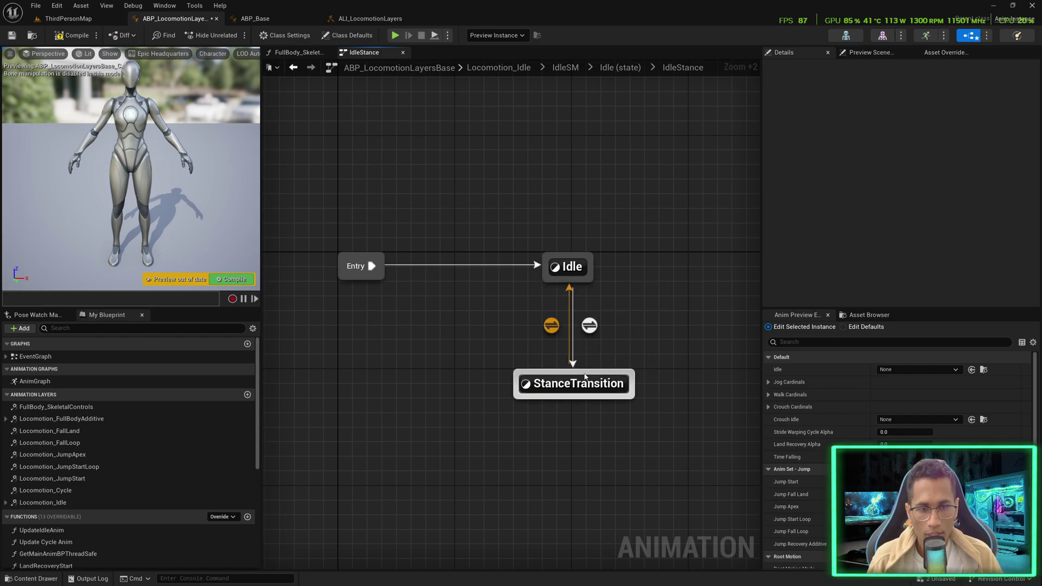
mouse_move(585, 378)
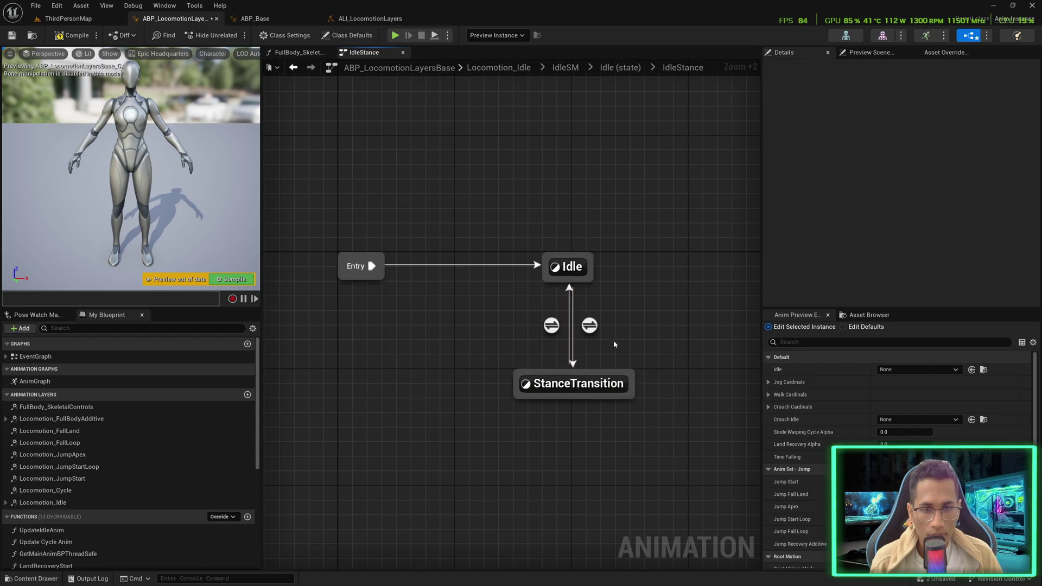
drag(554, 374, 559, 281)
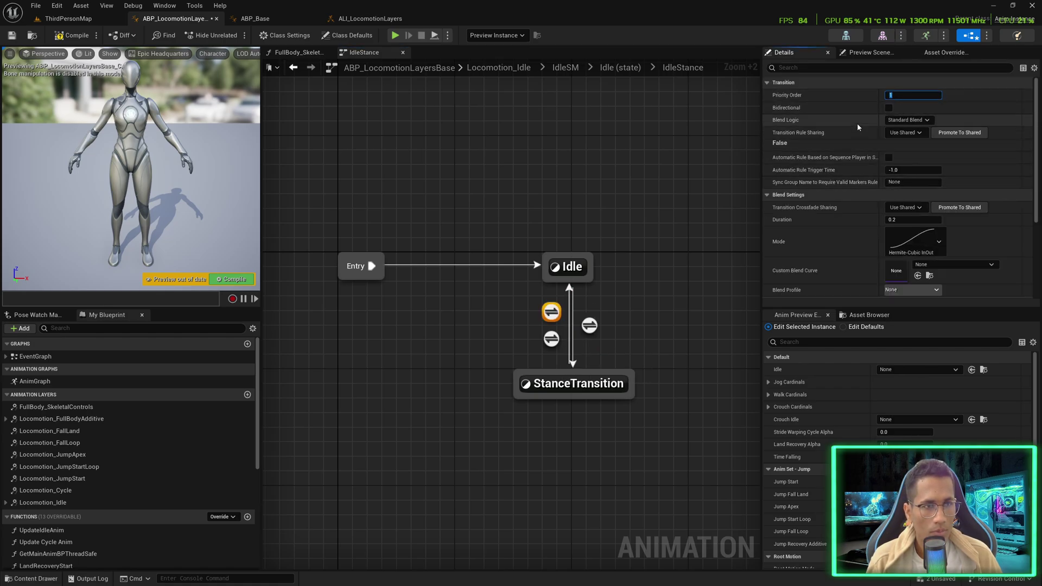
click(554, 338)
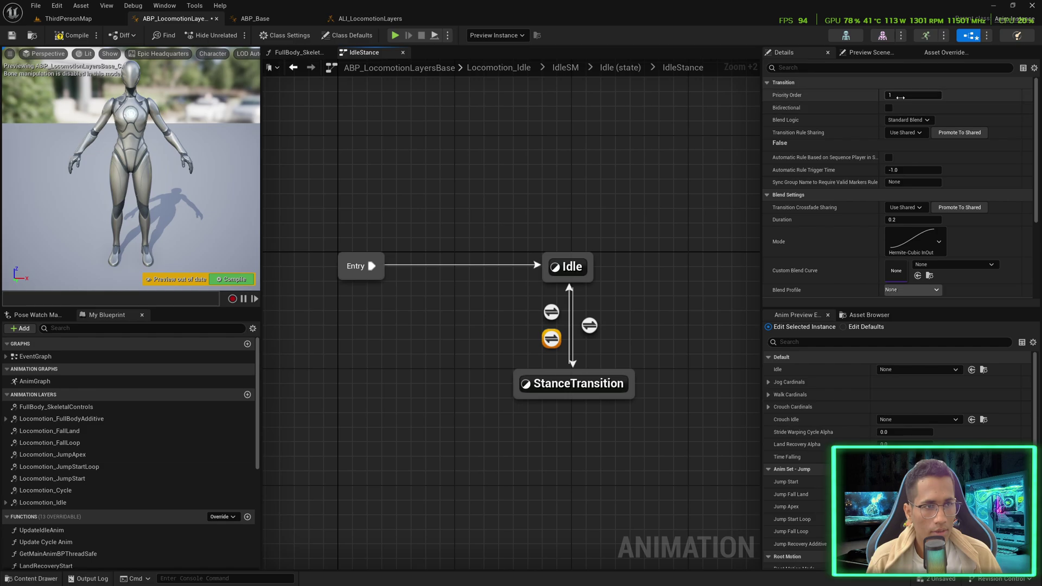
click(699, 252)
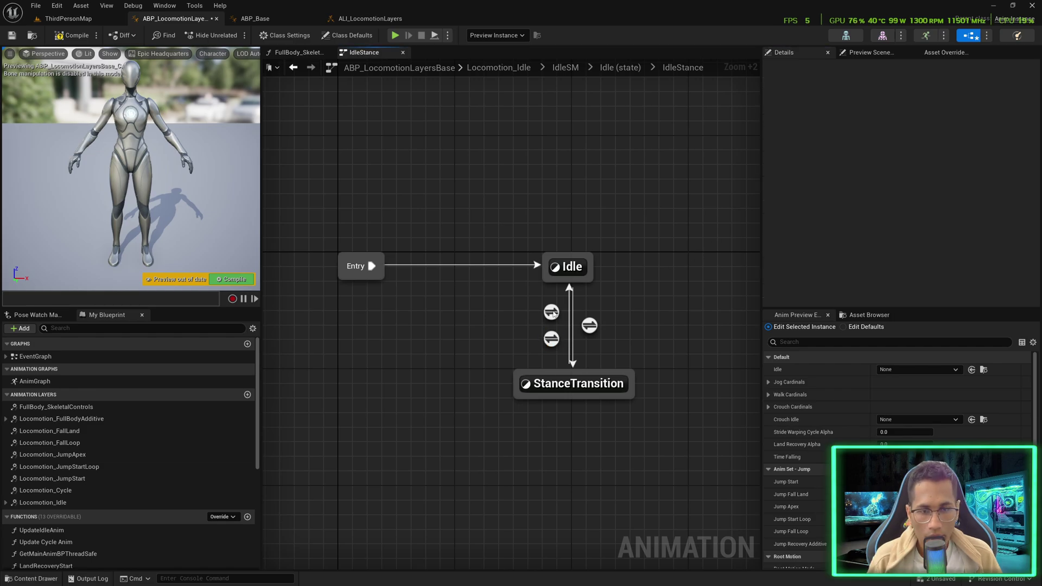
Bind the upper StanceTransition-to-Idle rule to Crouch State Change from GetMainAnimBPThreadSafe, and compile with the lower transition's automatic sequence-player rule enabled.
click(553, 312)
double_click(553, 313)
right_drag(458, 303, 546, 297)
click(580, 299)
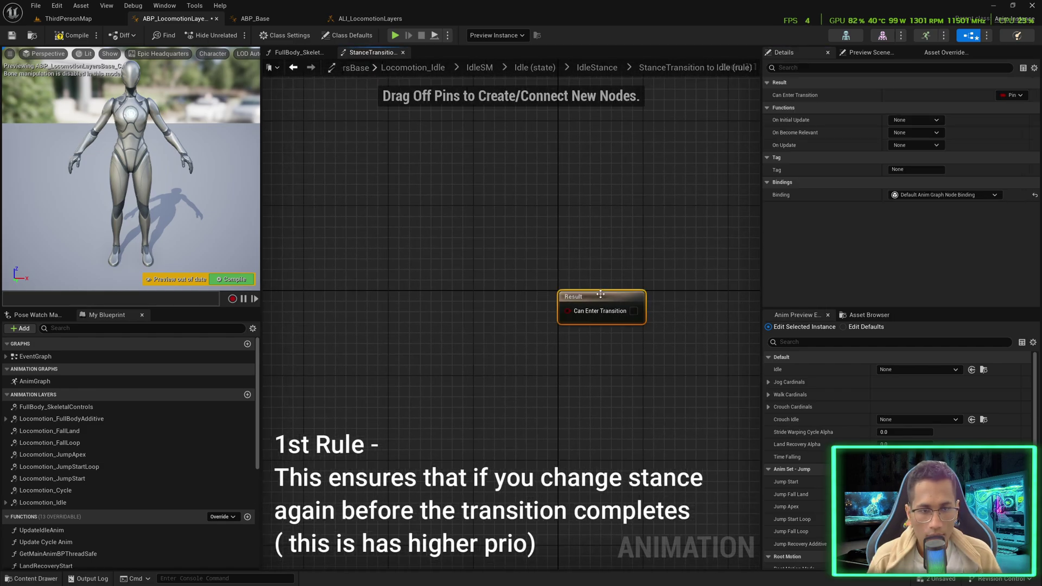
click(1010, 95)
mouse_move(949, 194)
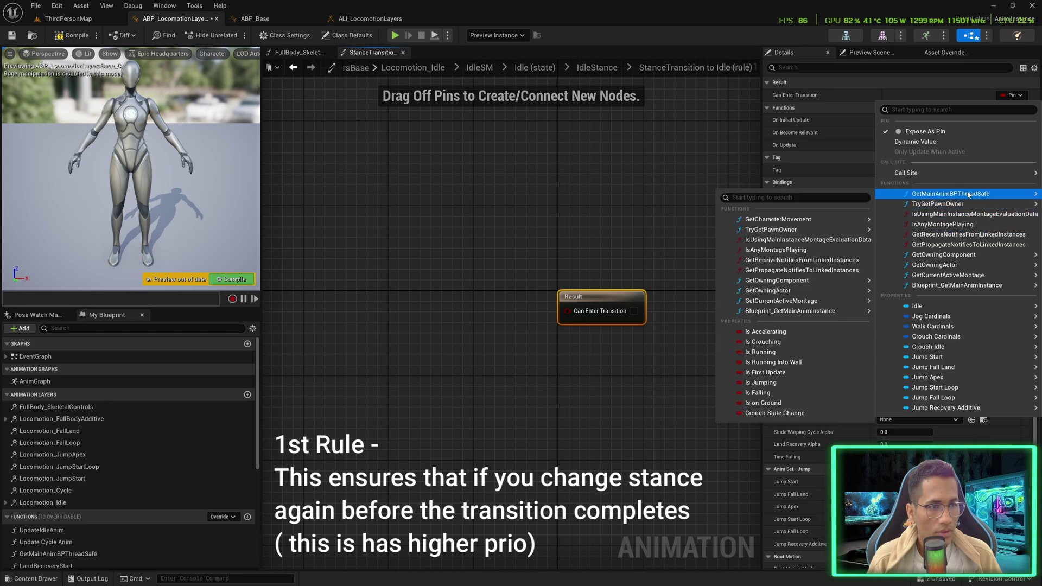
click(803, 413)
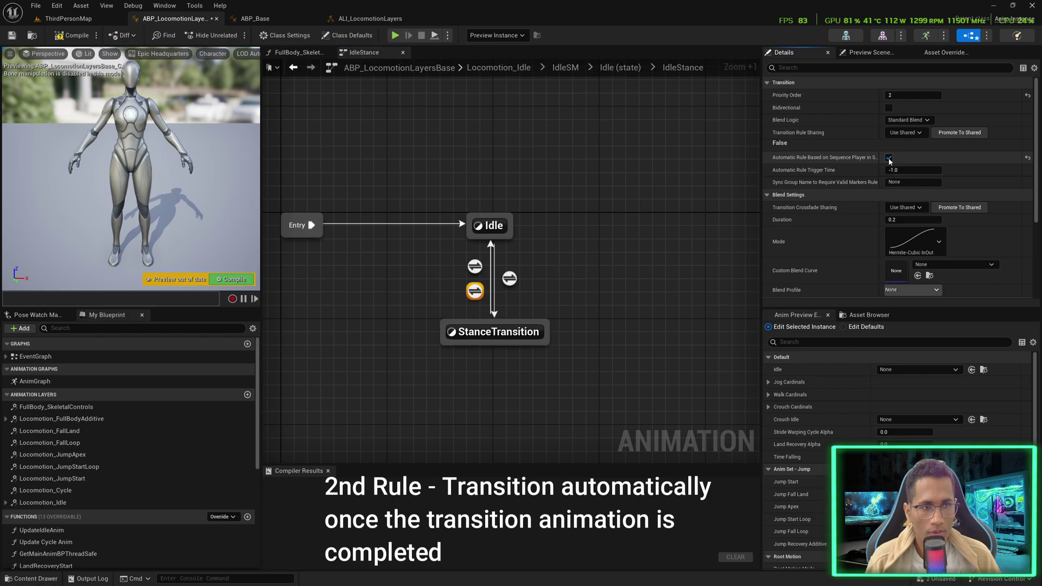
click(232, 278)
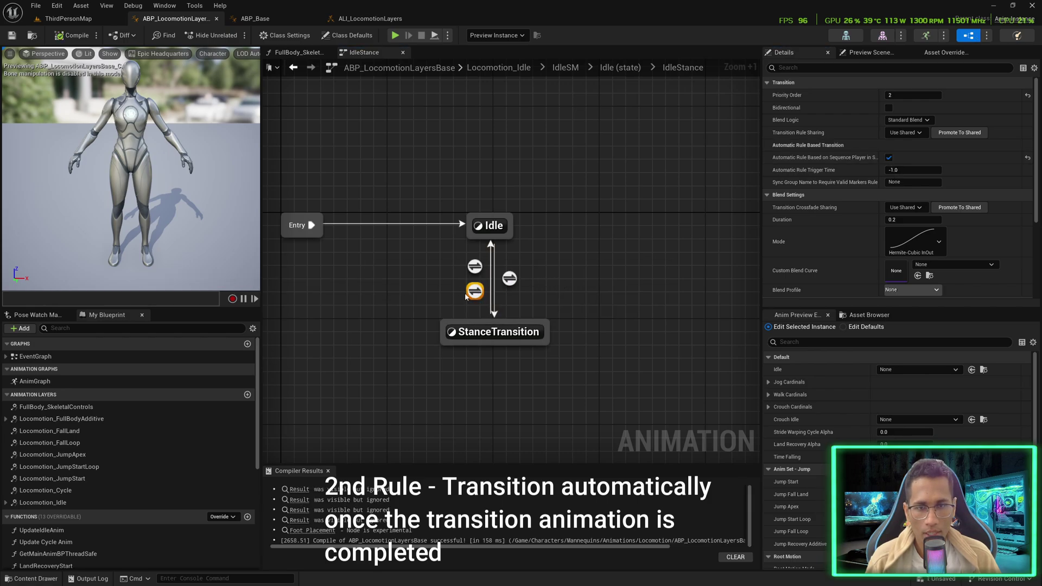
Add a Sequence Player inside the StanceTransition state and connect it to the Output Animation Pose.
scroll(465, 296, down, 1)
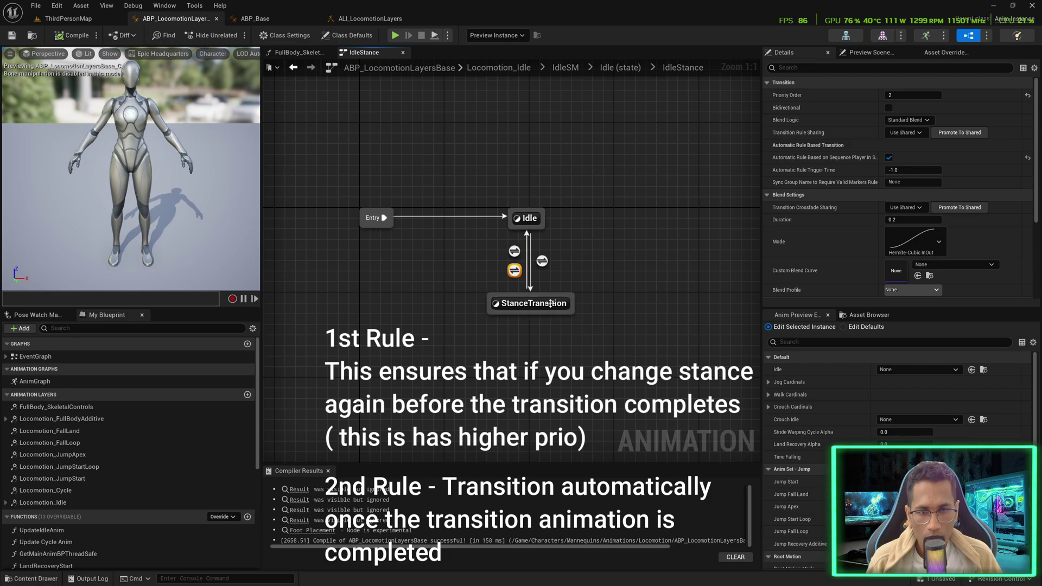
double_click(533, 303)
right_drag(488, 295, 645, 295)
right_click(392, 268)
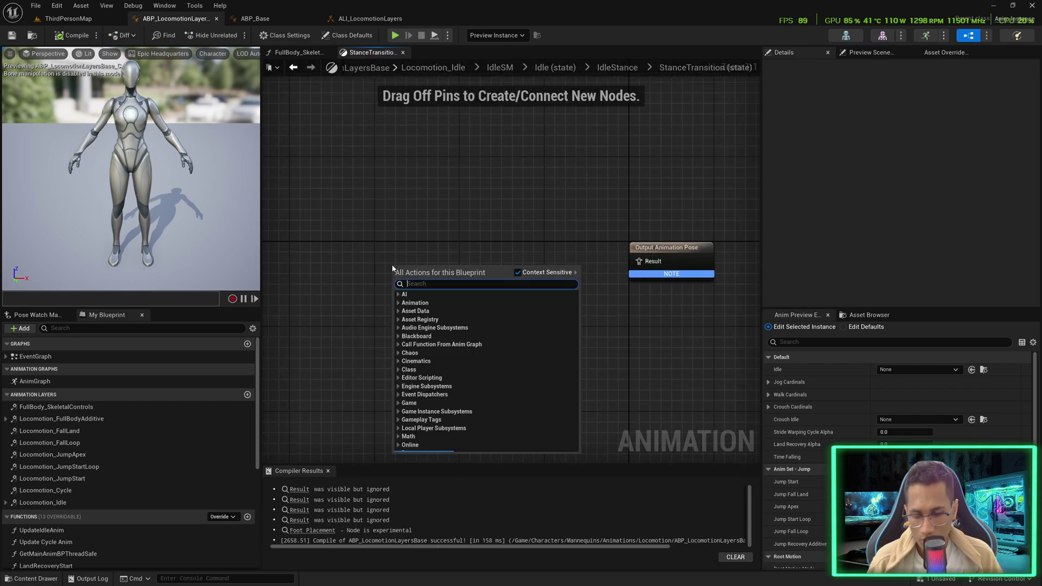
text(sequence play)
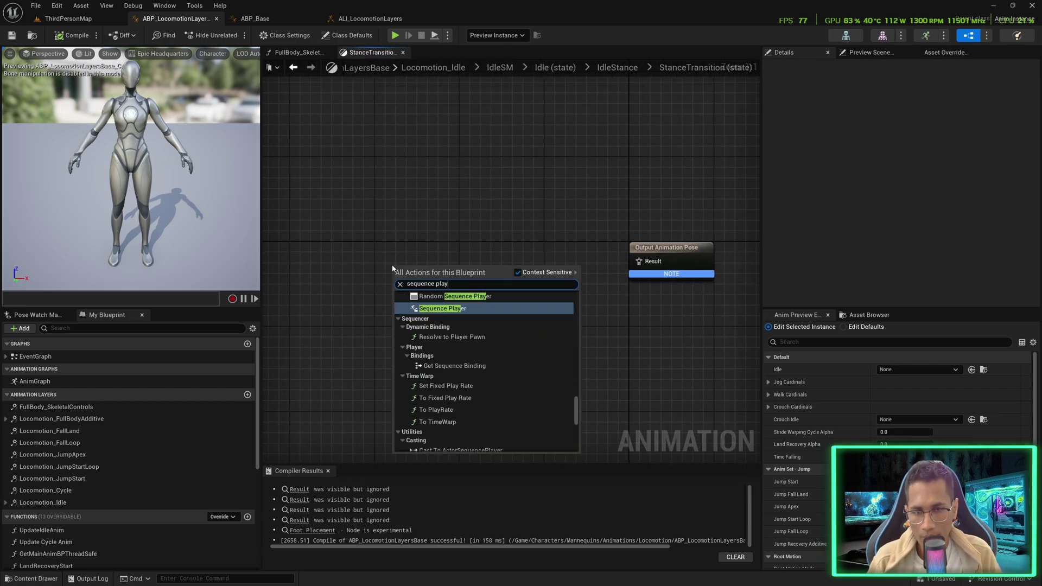
text(er)
click(443, 310)
drag(448, 280, 655, 260)
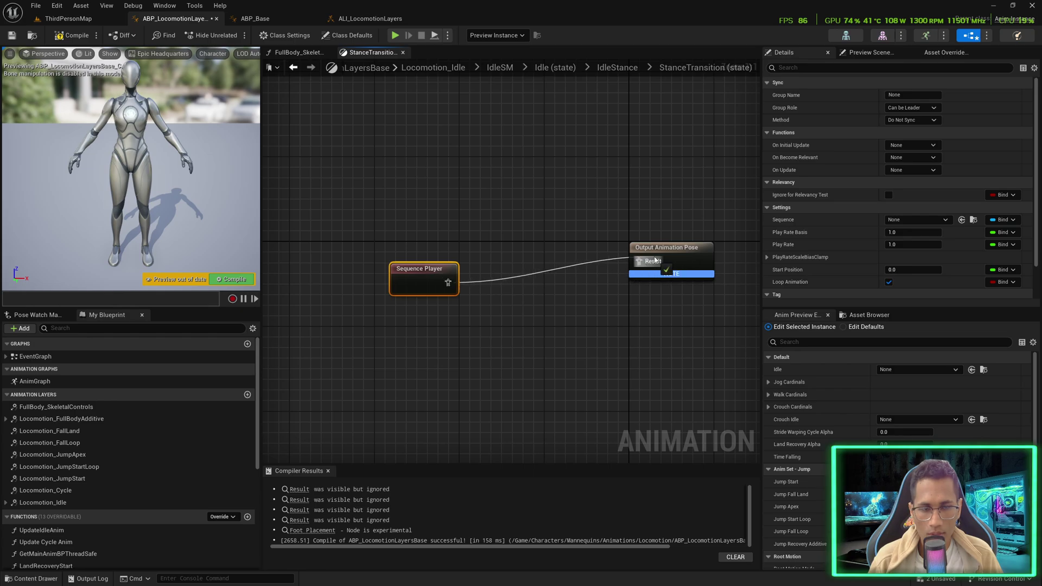
drag(423, 277, 460, 256)
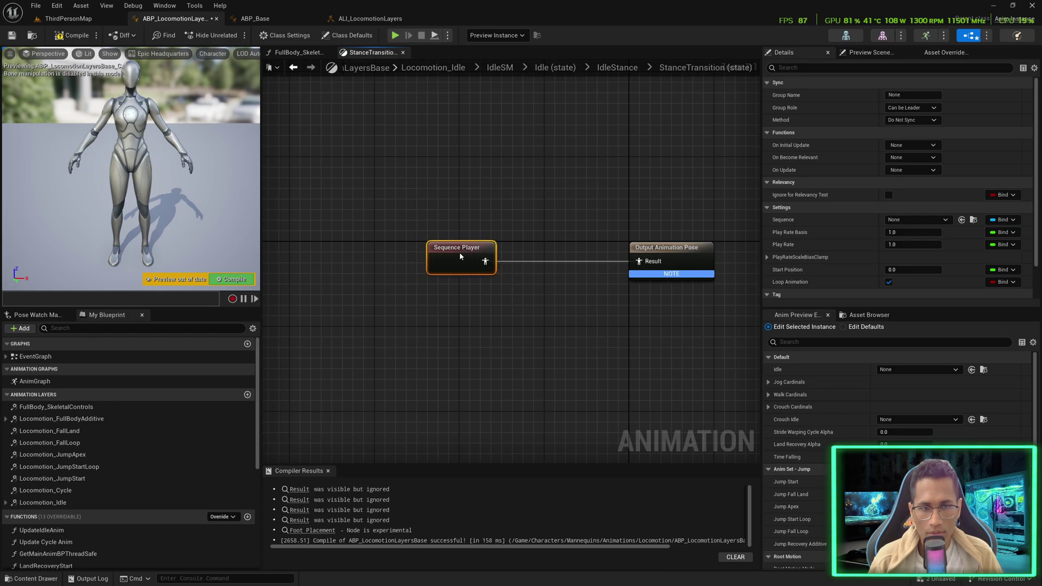
Create an On Become Relevant function for the Sequence Player and name it SetupIdleTransition.
click(912, 159)
click(944, 205)
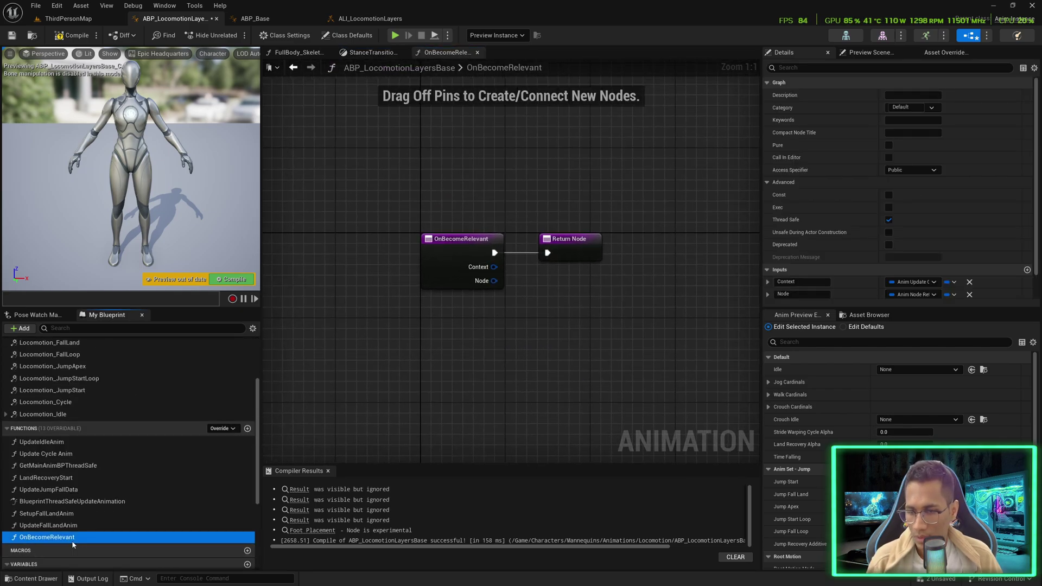
key(F2)
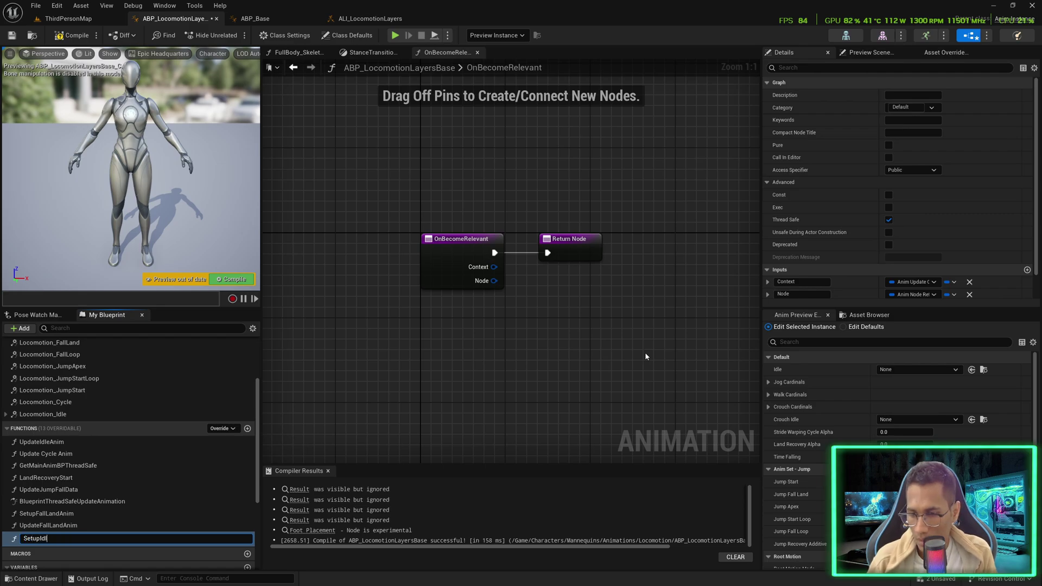
text(SetupIdleTransition)
key(Return)
Add a Convert to Sequence Player node from the Node pin of SetupIdleTransition.
drag(376, 280, 406, 288)
text(convert to se)
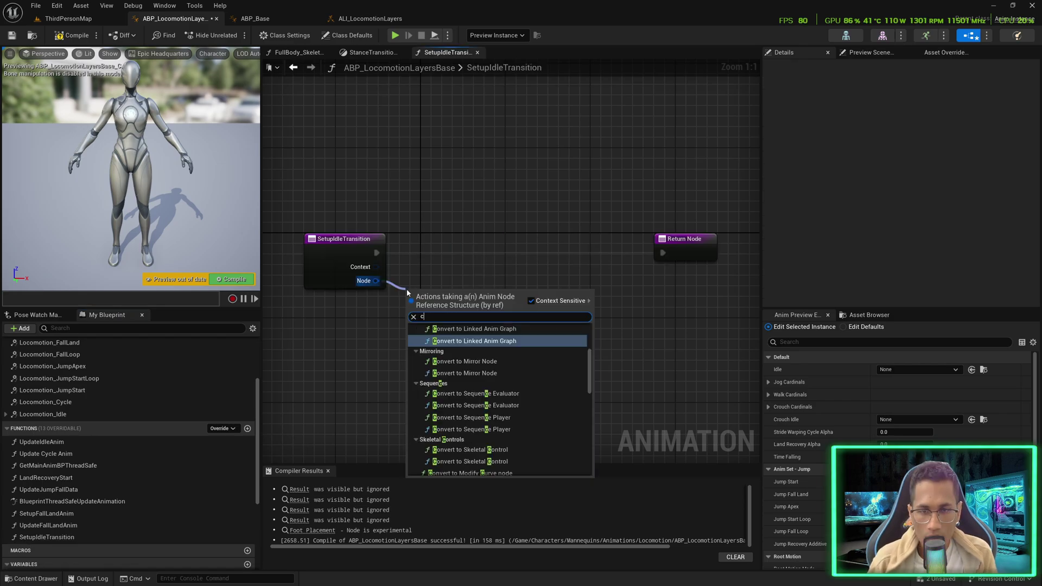
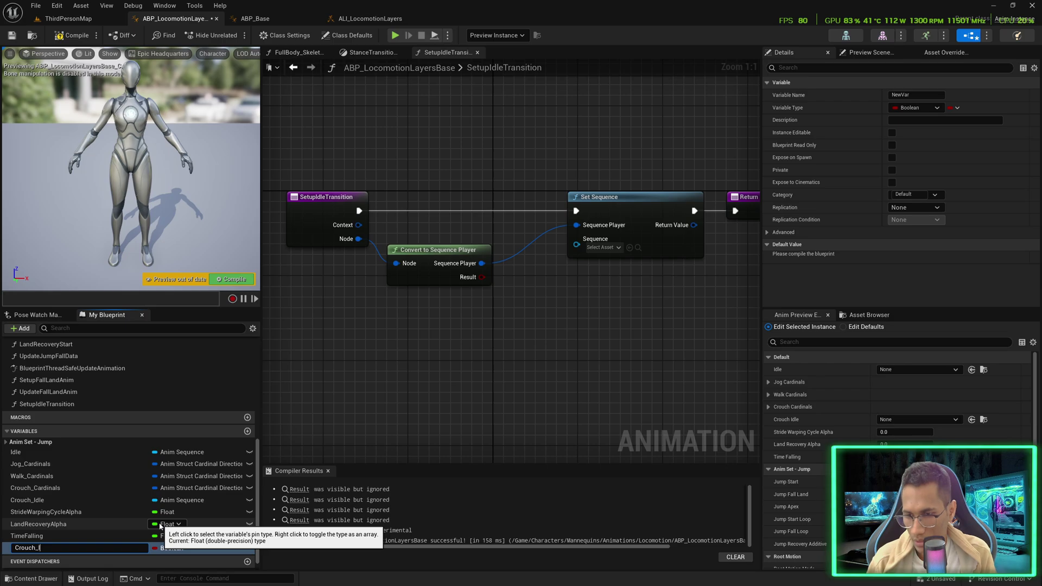
Name the new variable Crouch_Idle_Entry and set its type to an Anim Sequence object reference.
text(ntry)
click(173, 548)
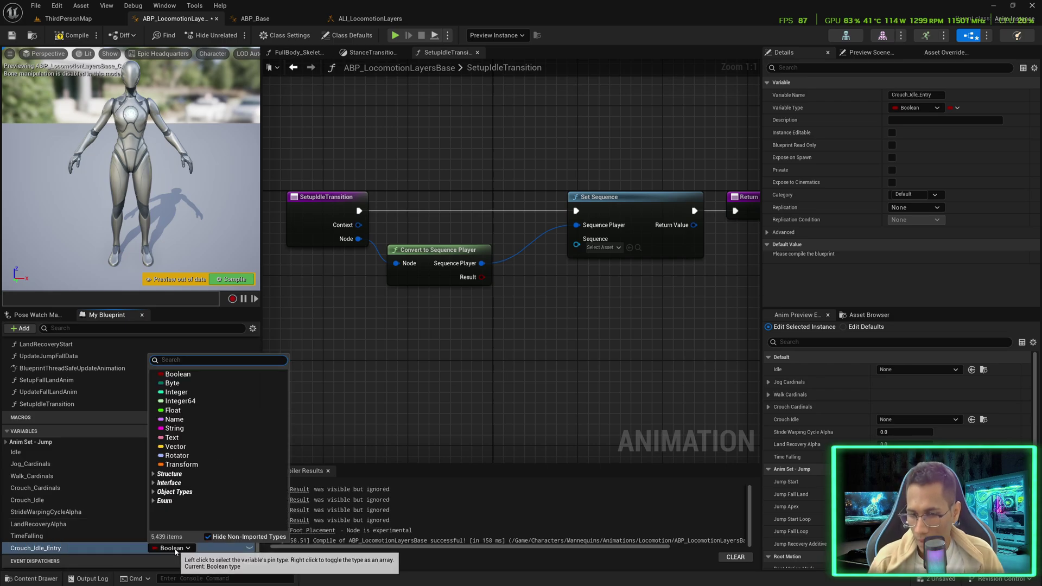
text(Anim seque)
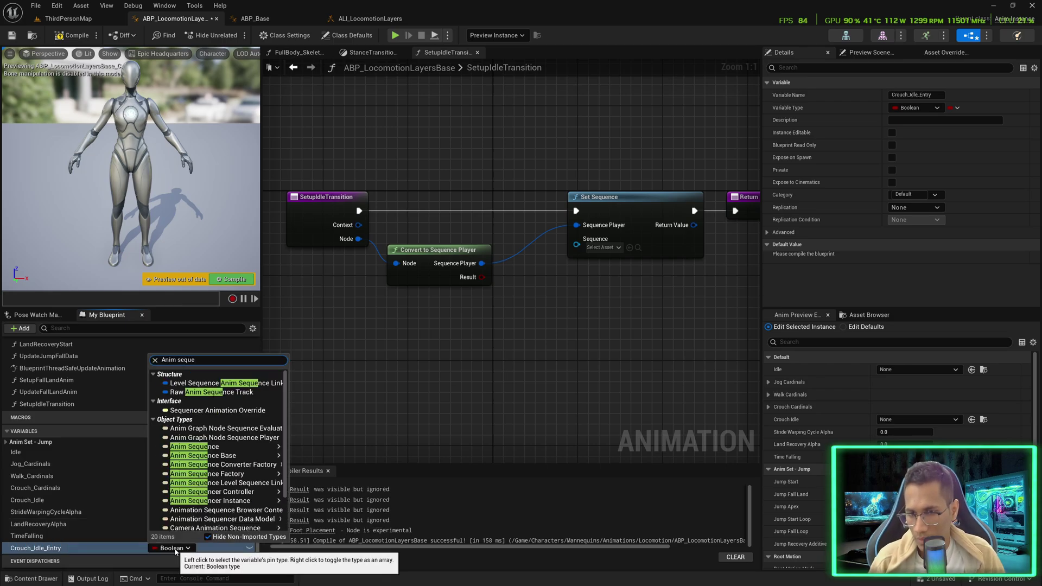
mouse_move(221, 401)
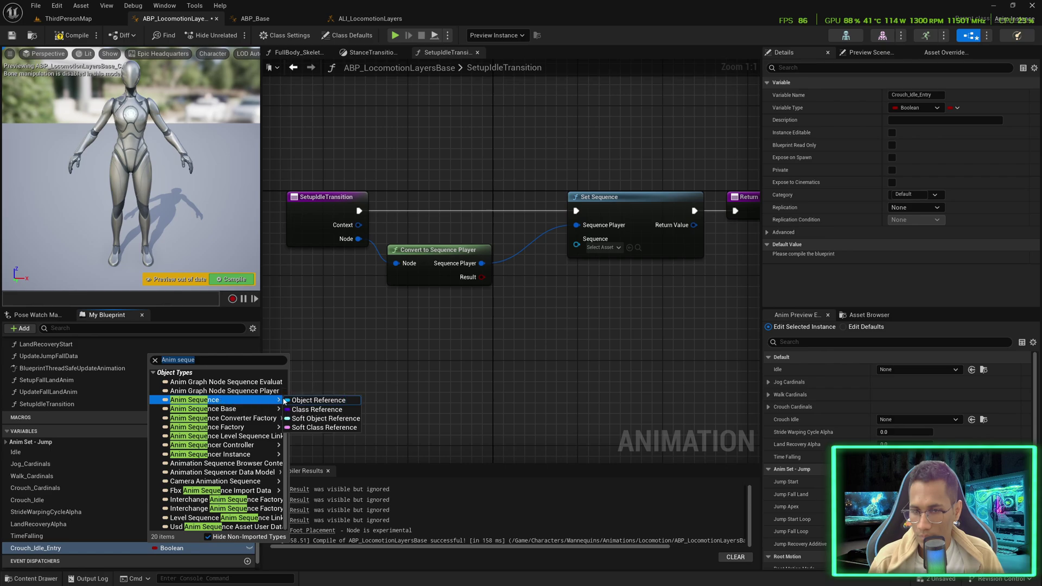
click(287, 400)
Add another Anim Sequence variable named Crouch_Idle_Exit.
click(247, 431)
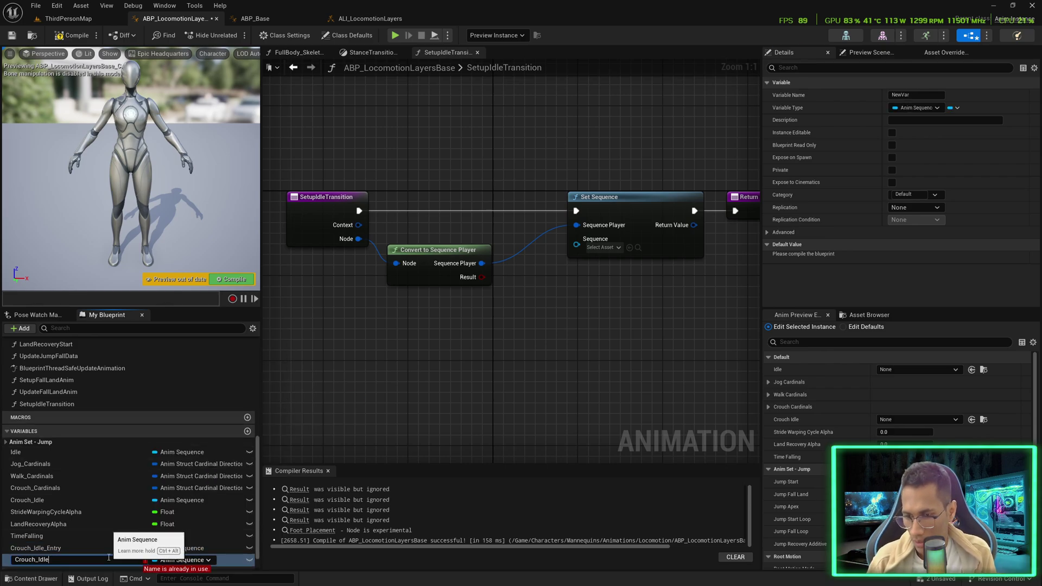
text(Crouch_Idle_Exit)
key(Return)
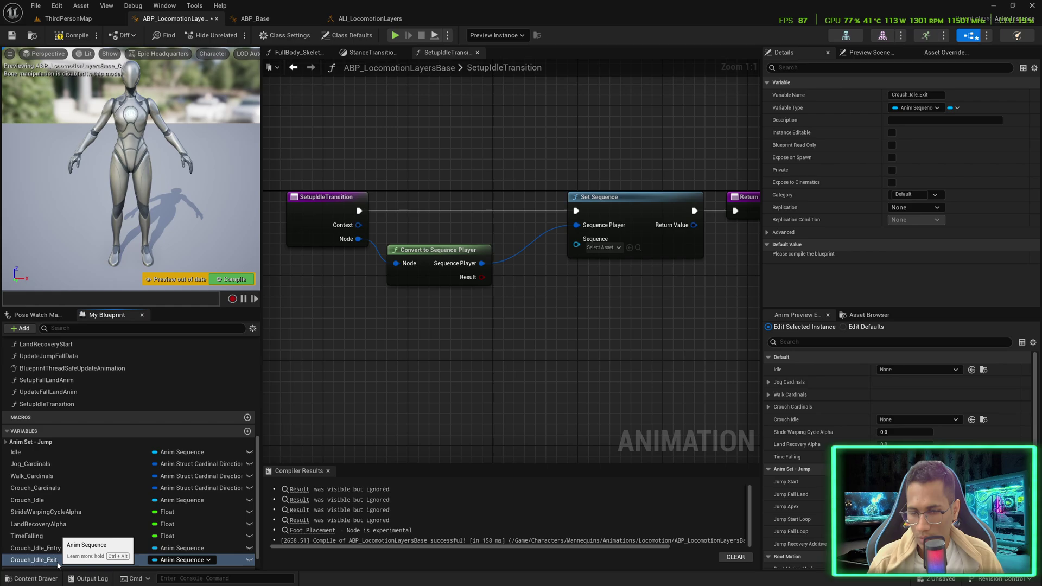
Feed the Sequence pin of Set Sequence from a Select node with Crouch Idle Entry and Crouch Idle Exit as its options.
drag(576, 244, 524, 334)
text(select)
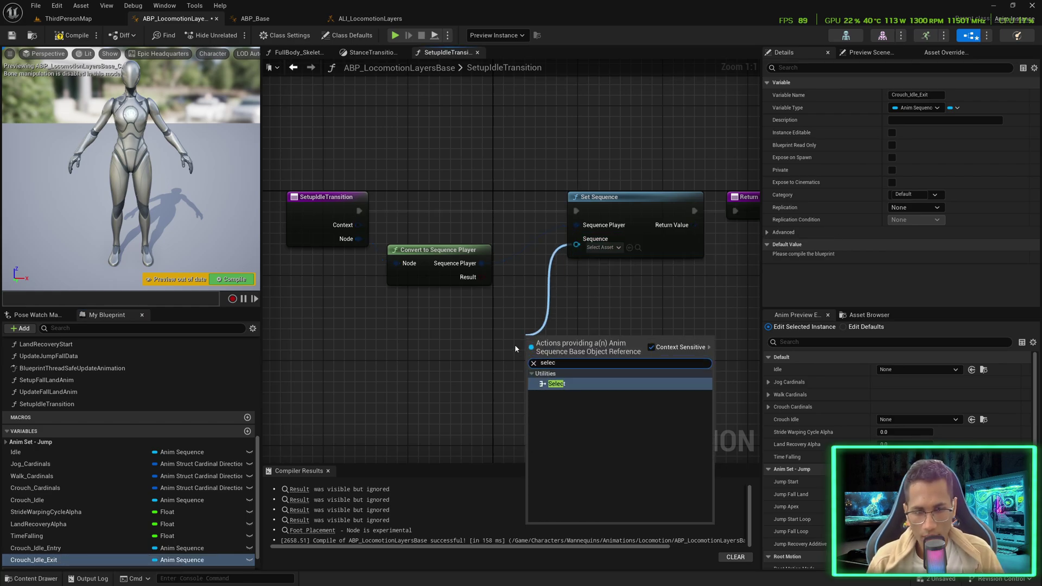
key(Return)
ctrl+drag(54, 549, 287, 310)
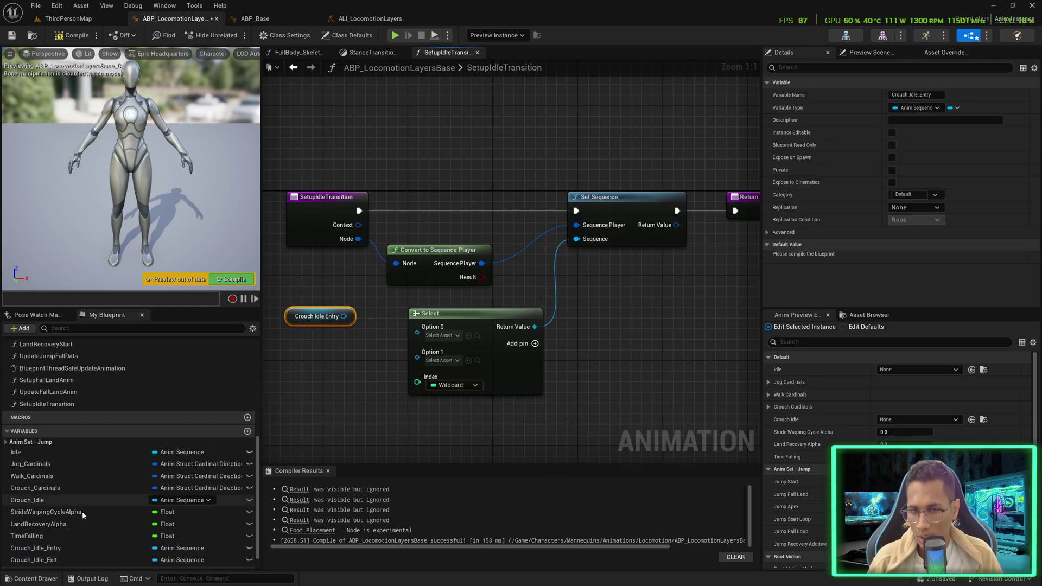
ctrl+drag(54, 562, 284, 370)
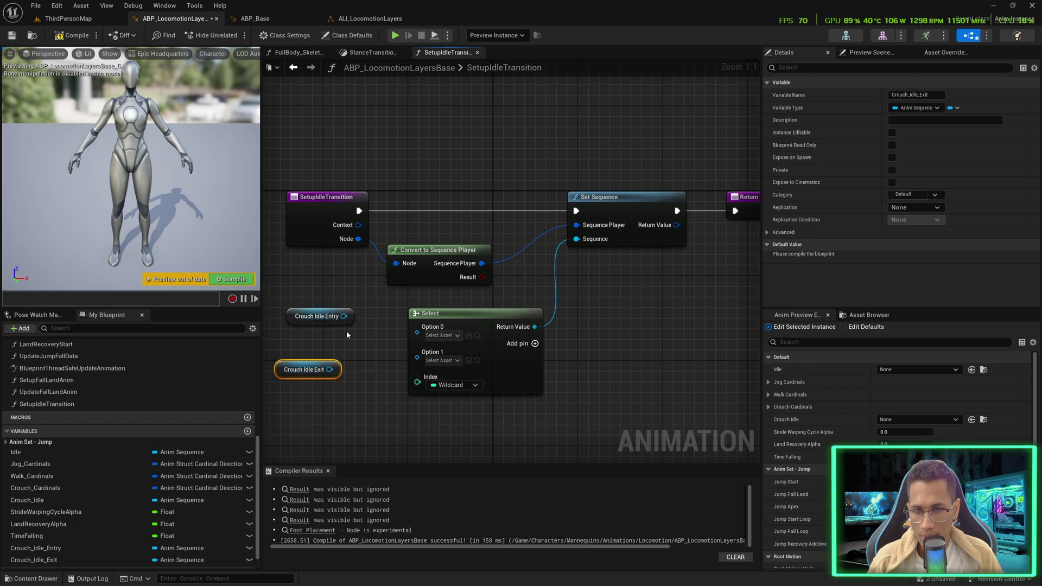
Add a Property Access node bound to Is Crouching from GetMainAnimBPThreadSafe and connect it to the Select node's Index.
right_click(374, 345)
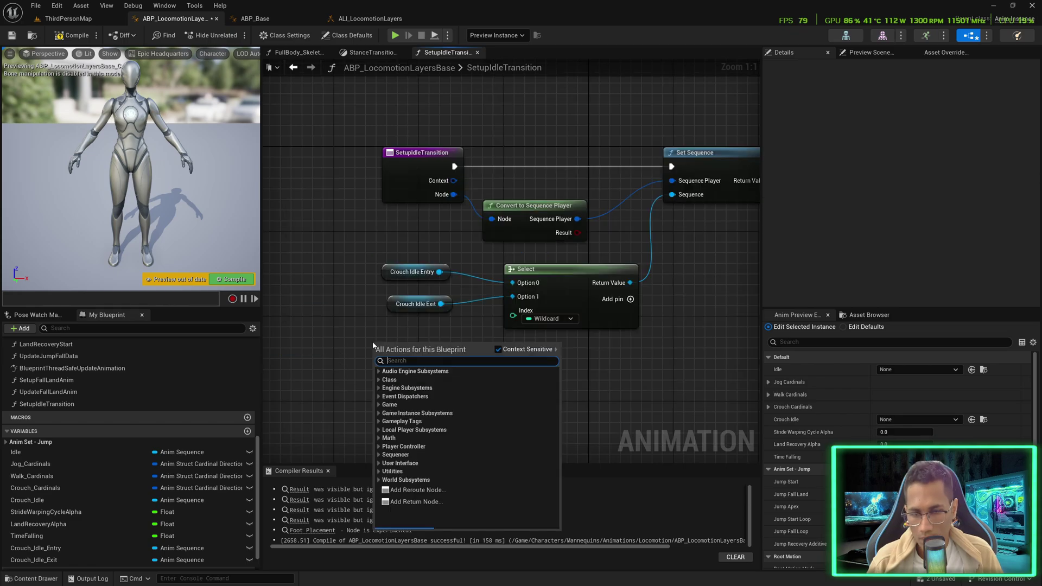
text(propert)
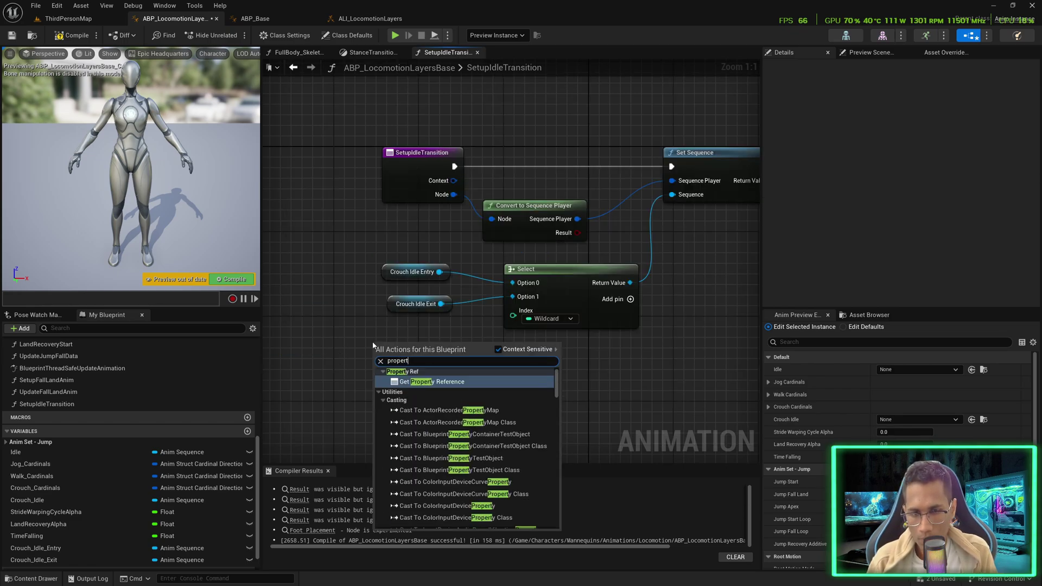
text(y acc)
key(Return)
click(409, 350)
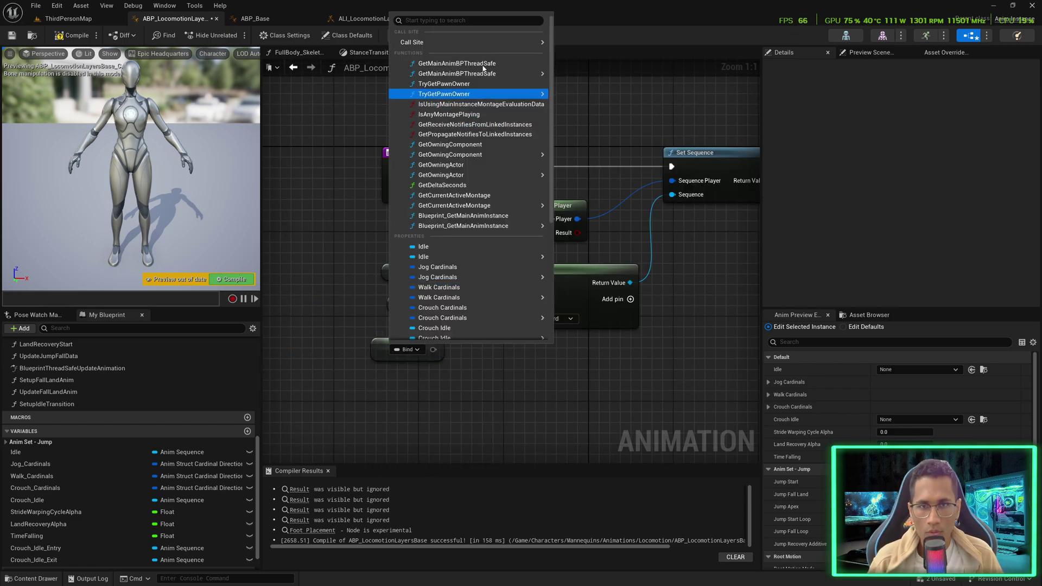
mouse_move(515, 74)
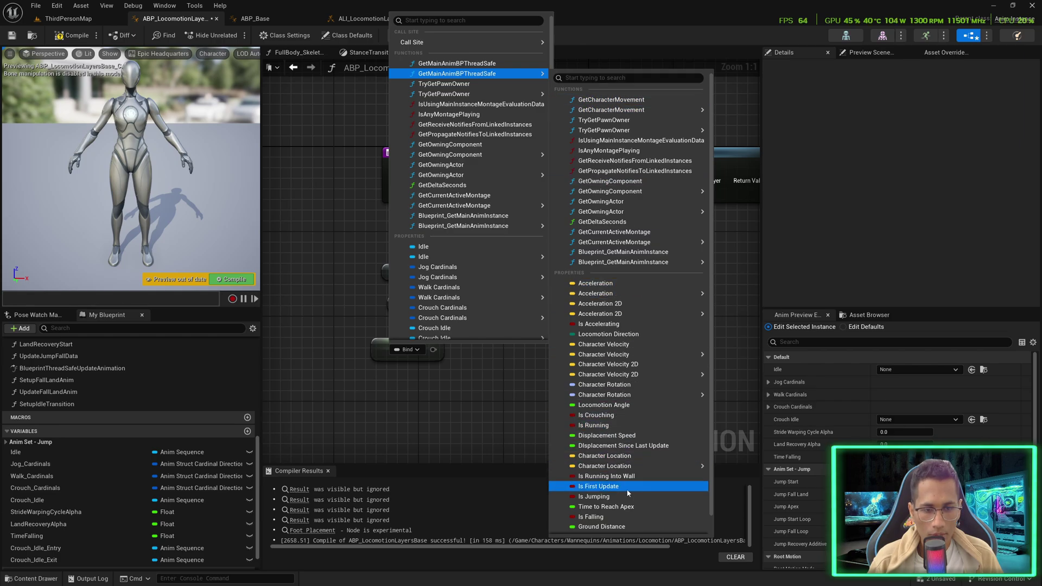
scroll(618, 456, down, 1)
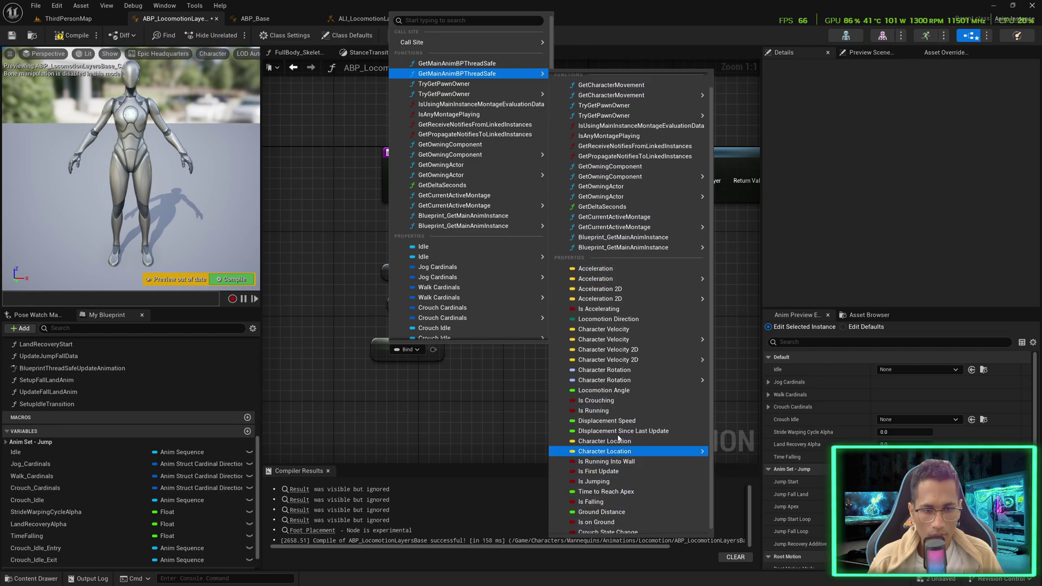
click(608, 401)
drag(511, 348, 512, 315)
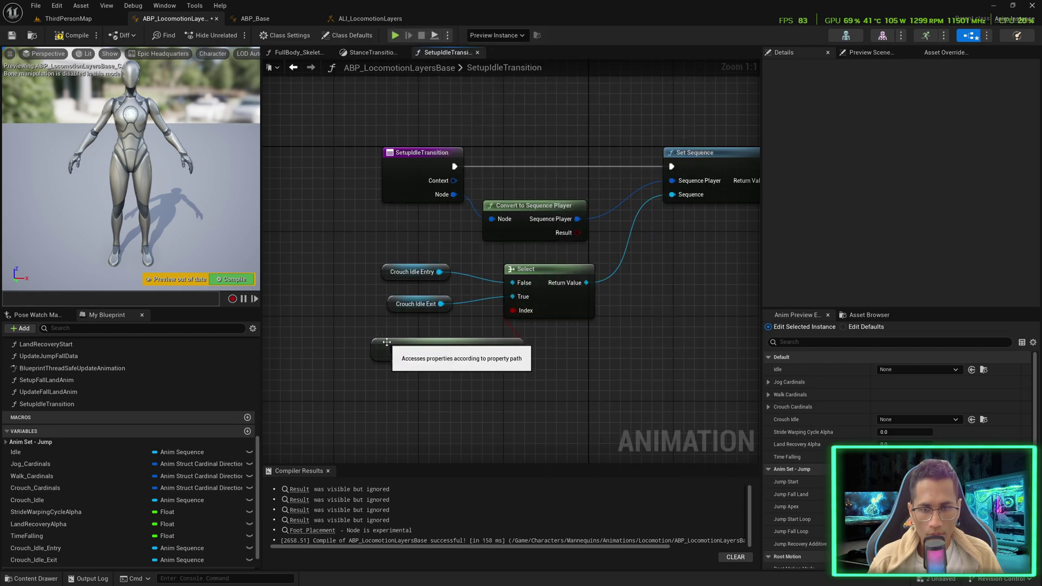
drag(395, 343, 356, 343)
Rewire the Select node so Crouch Idle Exit feeds False and Crouch Idle Entry feeds True, and compile.
alt+click(513, 300)
alt+click(513, 285)
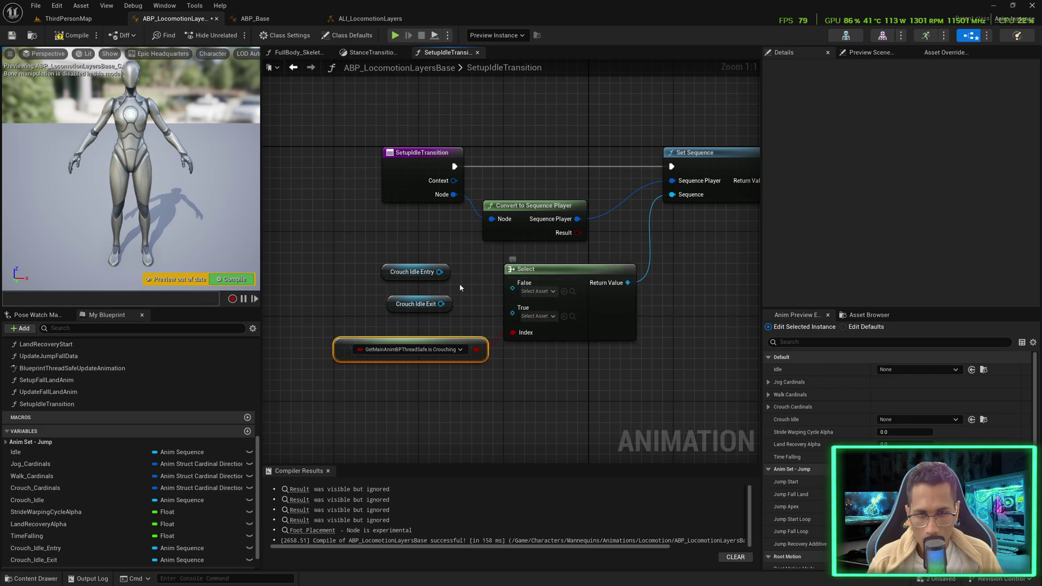
drag(388, 304, 323, 261)
drag(428, 279, 512, 308)
drag(353, 269, 518, 289)
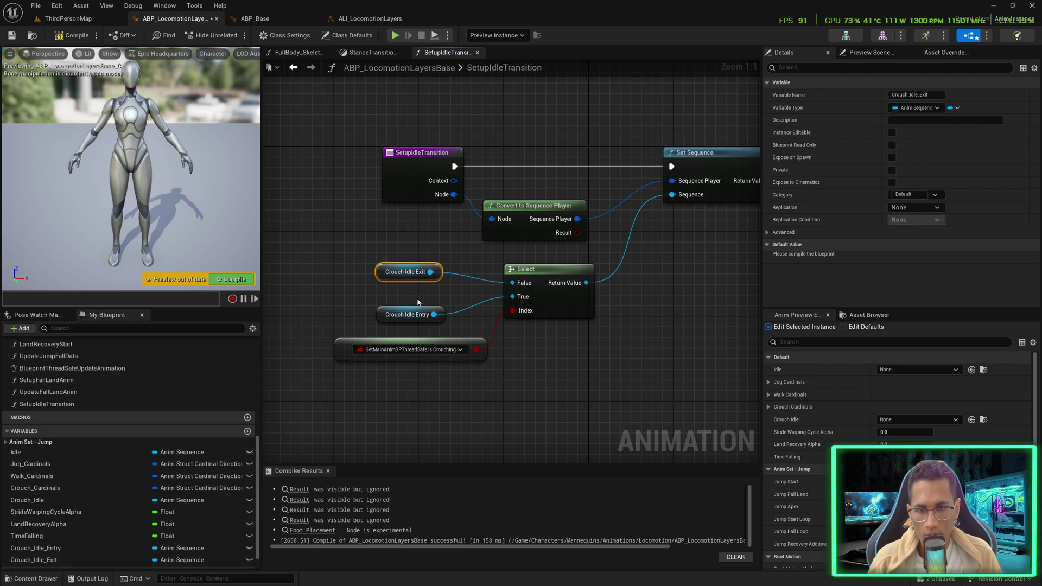
click(227, 282)
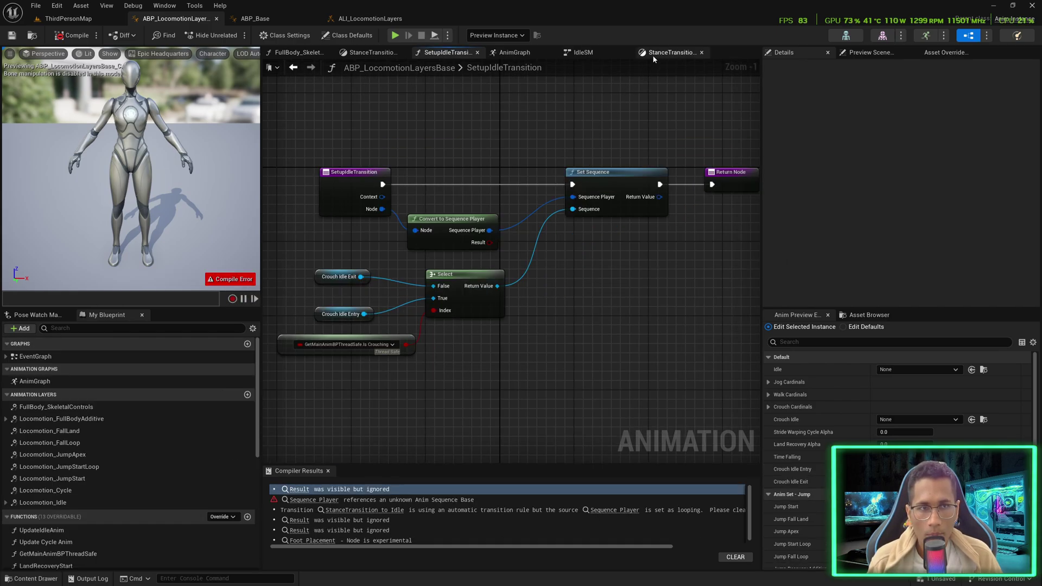
Make the Sequence property of the StanceTransition state's Sequence Player dynamic and recompile the blueprint.
click(653, 54)
click(465, 254)
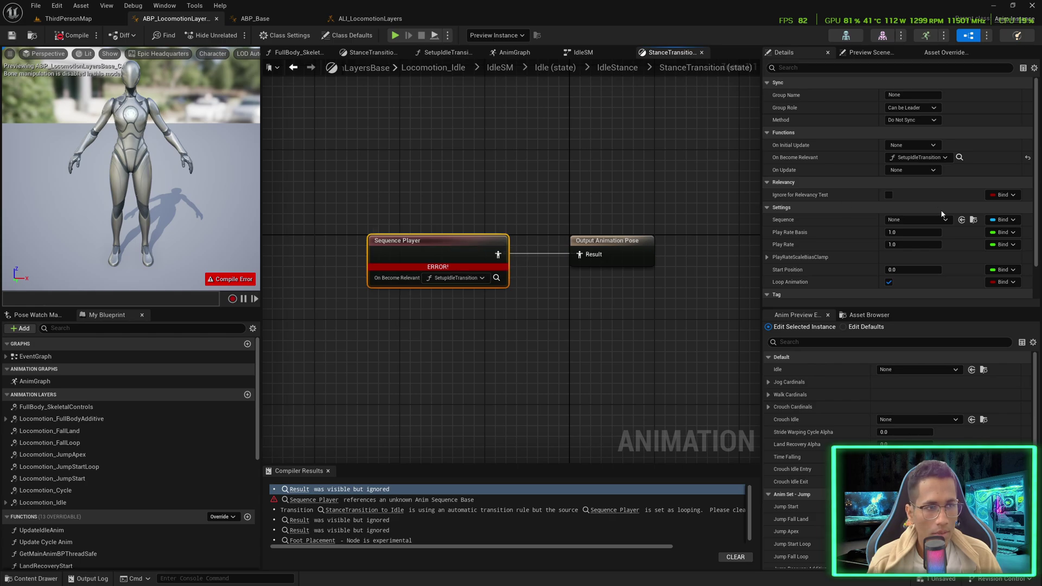
click(1012, 221)
click(928, 265)
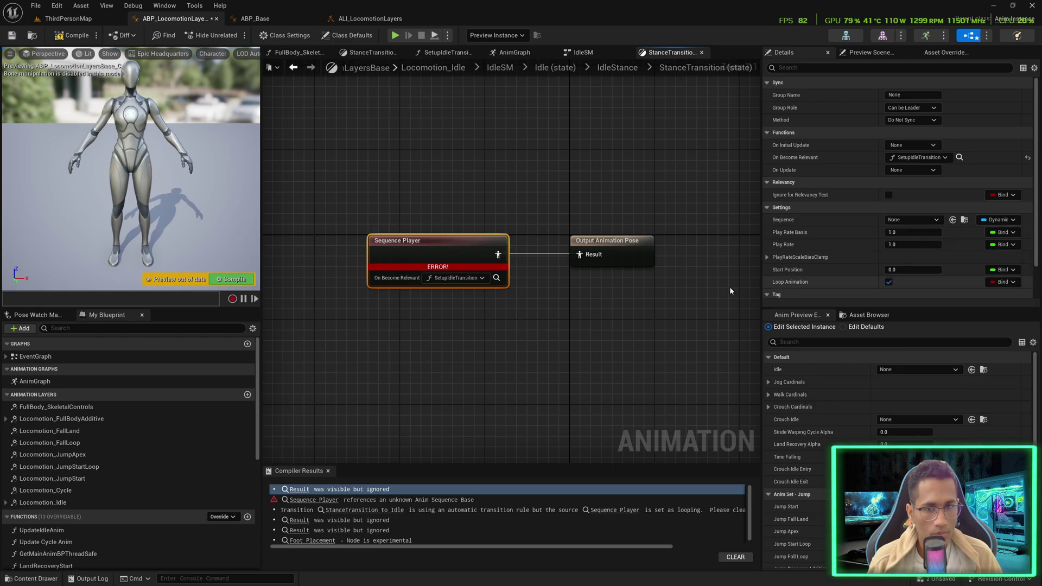
click(231, 280)
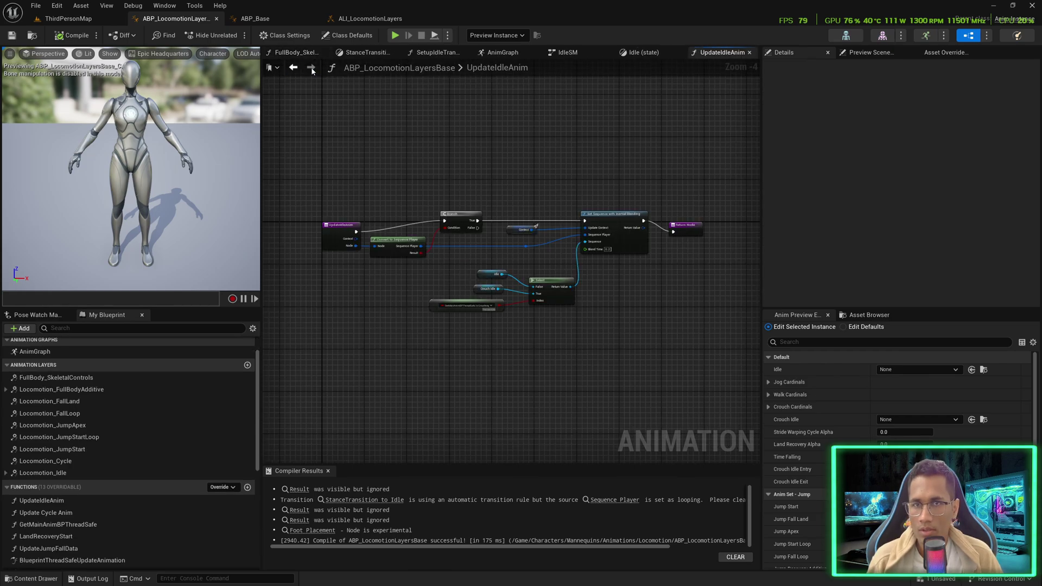
In ABP_UnarmedLayers, assign MM_Unarmed_Crouch_Entry to Crouch Idle Entry and MM_Unarmed_Crouch_Exit to Crouch Idle Exit from the LyraAnimations folder.
key(ctrl+space)
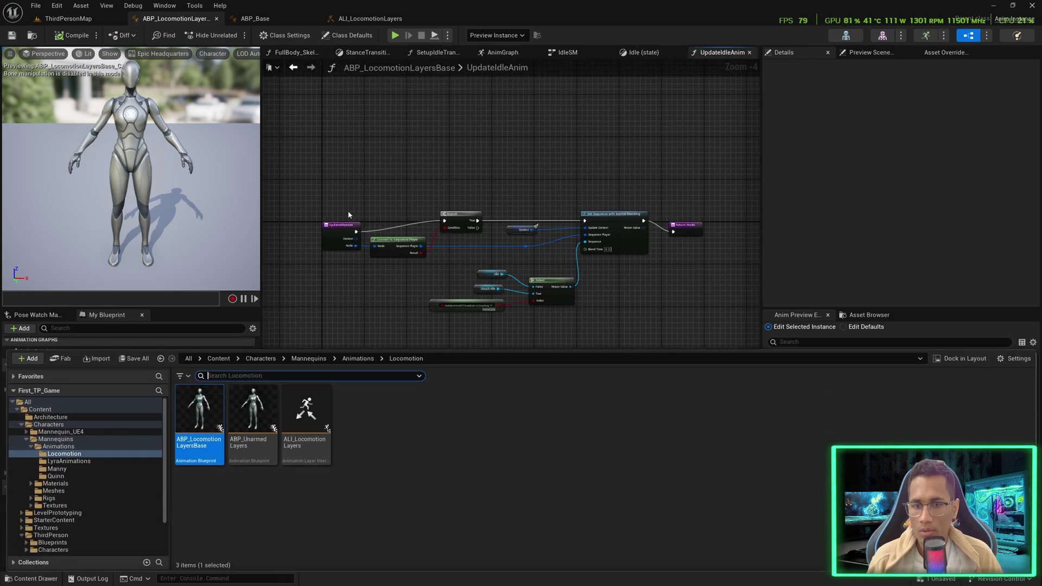
click(246, 415)
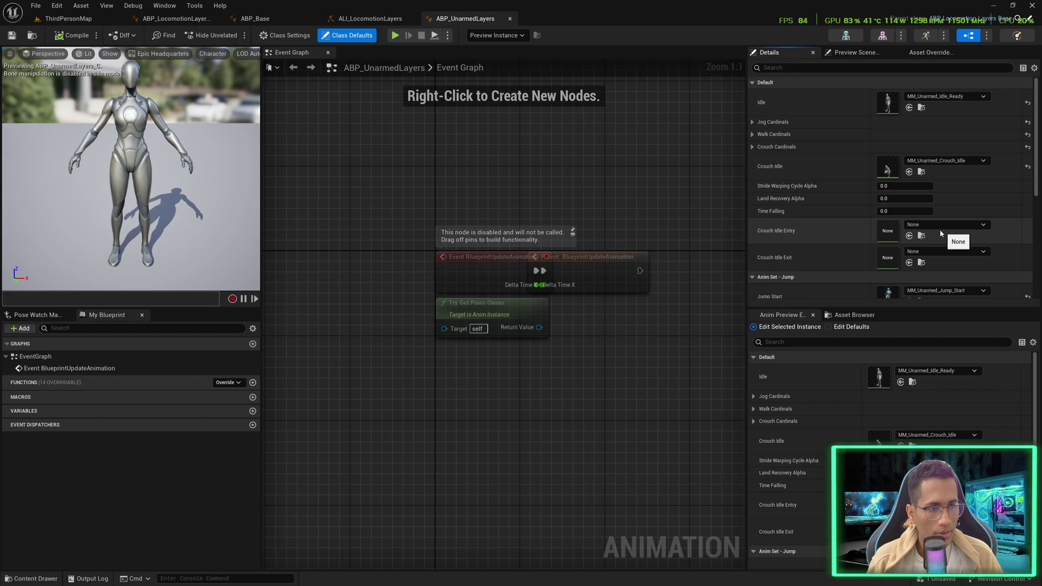
key(ctrl+space)
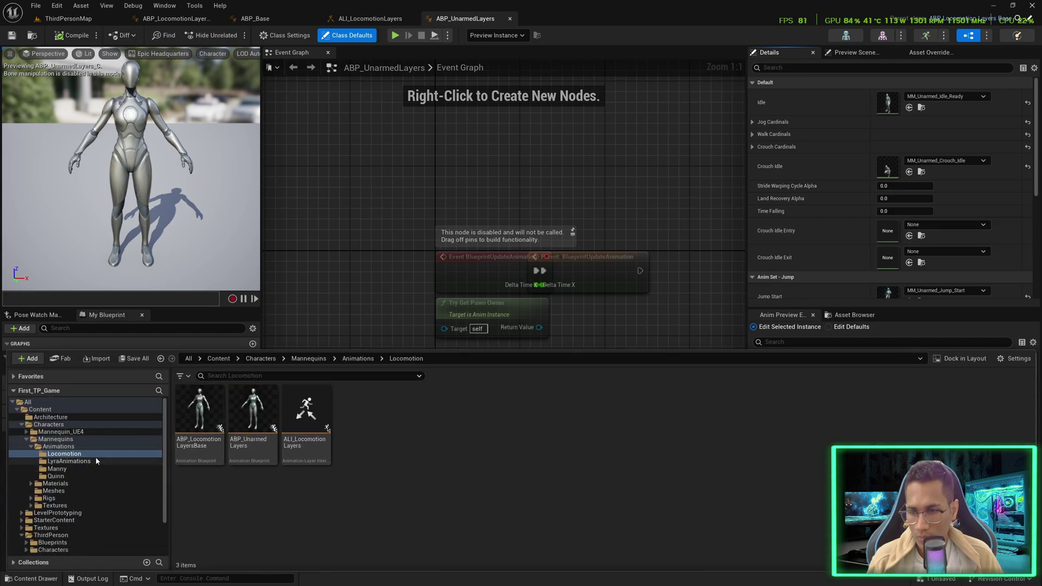
click(88, 447)
double_click(256, 410)
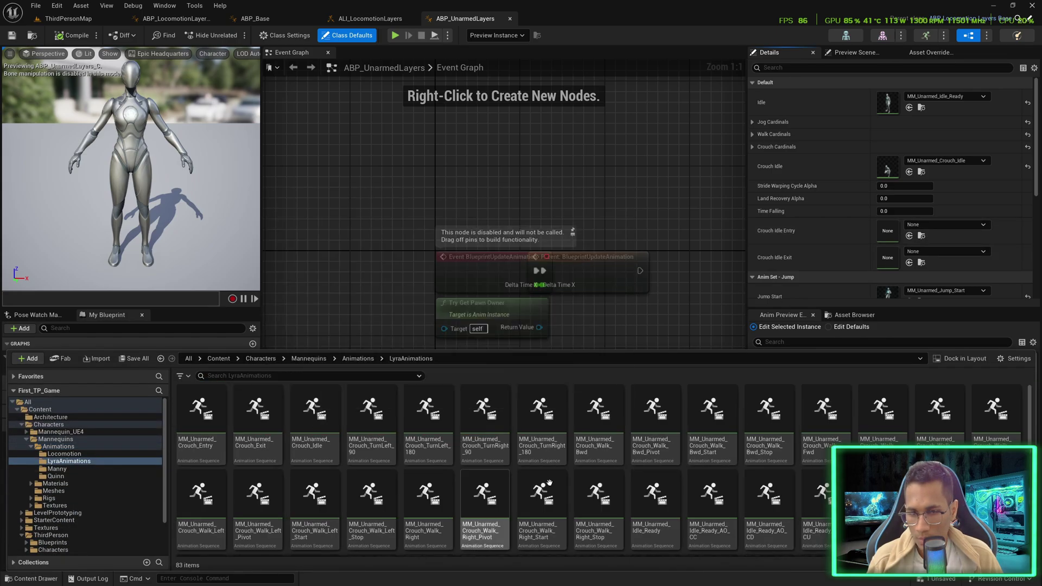
drag(203, 419, 887, 232)
drag(249, 445, 887, 258)
Open the MM_Unarmed_Crouch_Entry animation and enable Root Motion and Force Root Lock.
double_click(201, 421)
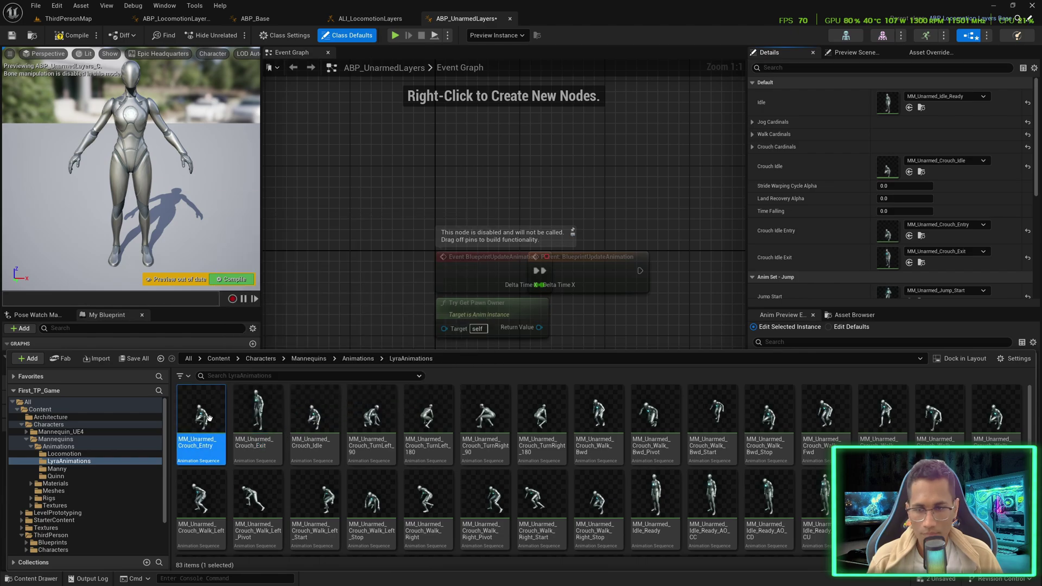
scroll(46, 539, down, 3)
click(91, 487)
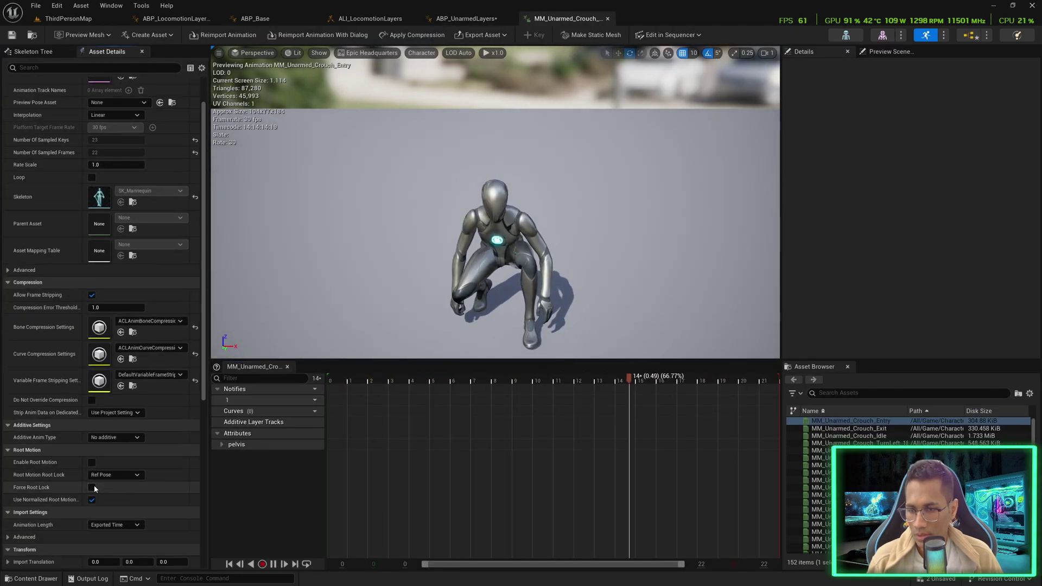
click(92, 462)
Enable Root Motion and Force Root Lock on the MM_Unarmed_Crouch_Exit animation, and save all assets.
key(ctrl+space)
double_click(258, 421)
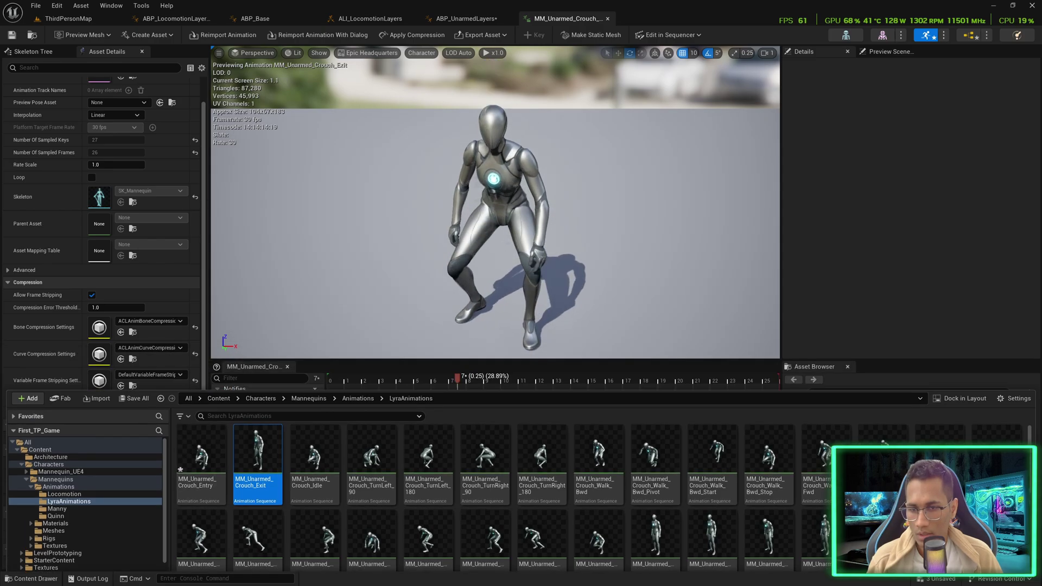
click(92, 462)
click(92, 487)
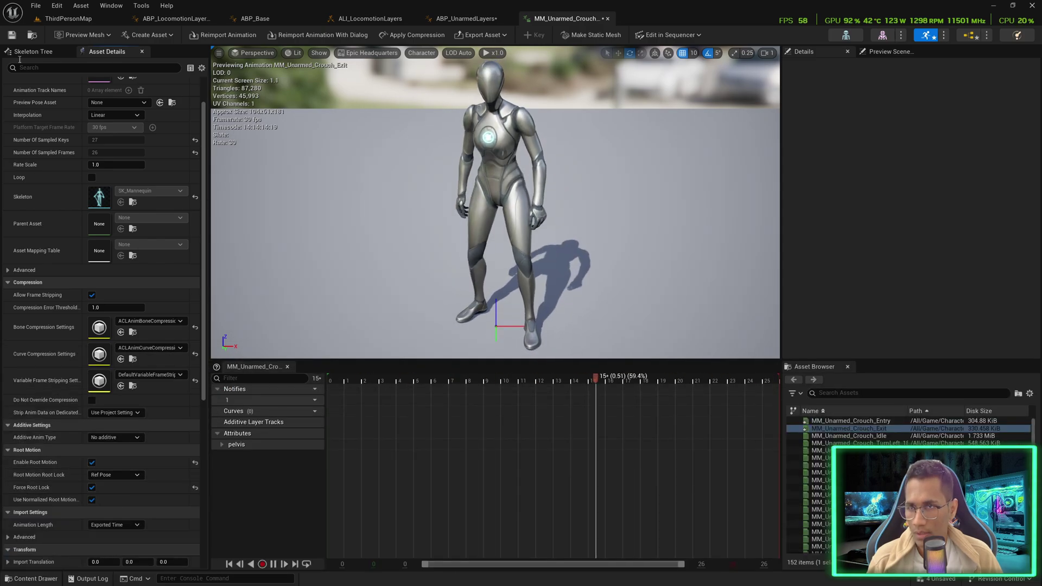
click(35, 6)
click(59, 62)
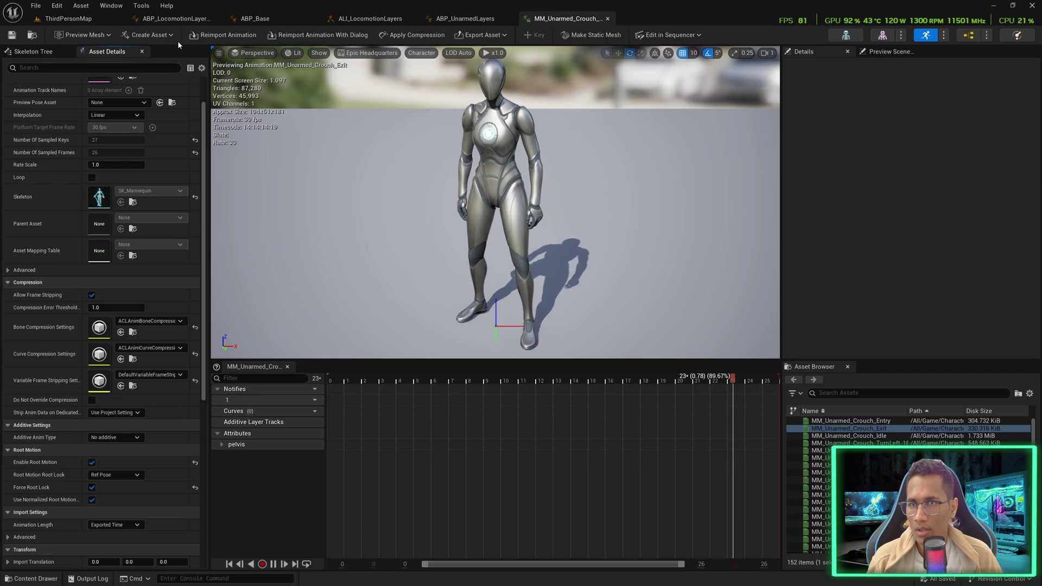
Play the game from ABP_Base and toggle crouching repeatedly to test the stance transition animations.
click(242, 19)
click(396, 35)
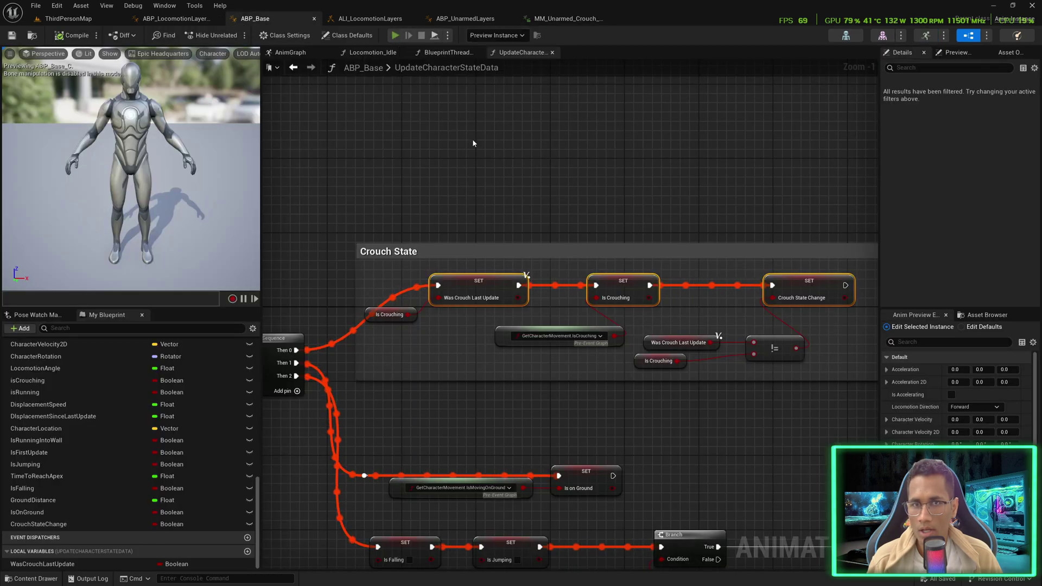
key(c)
key(c)
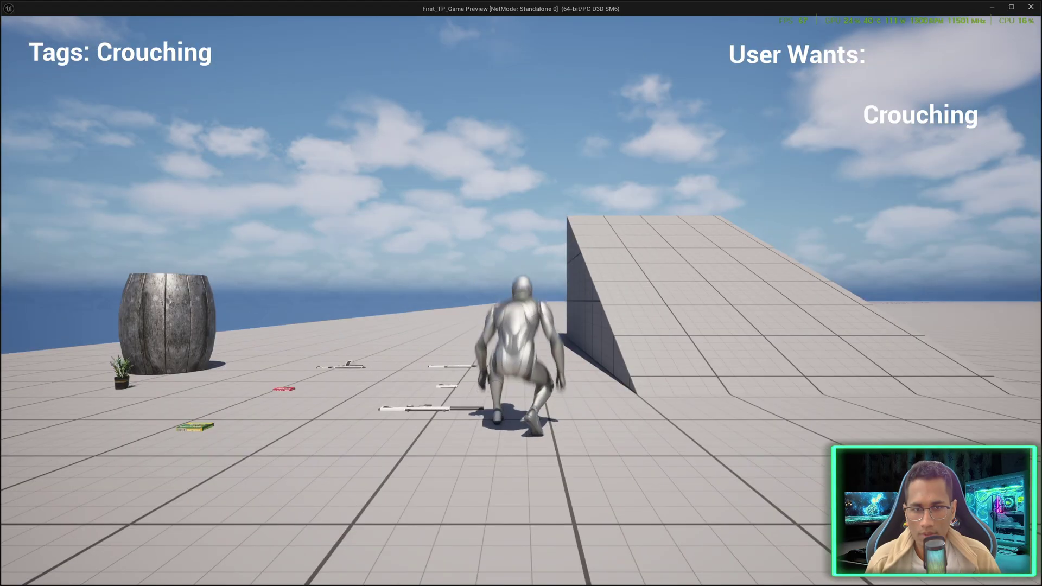
key(d)
key(c)
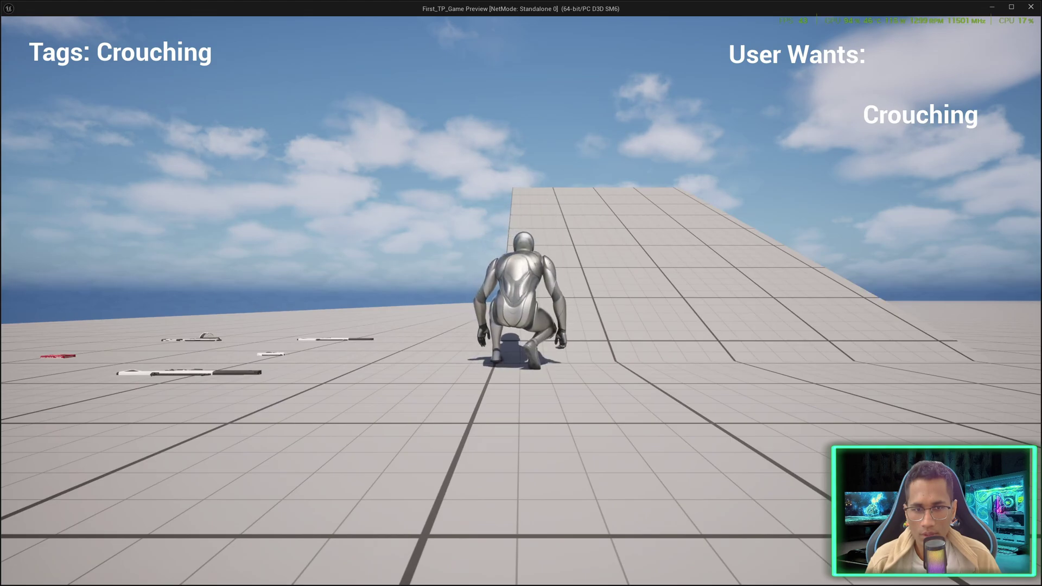
key(c)
key(c)
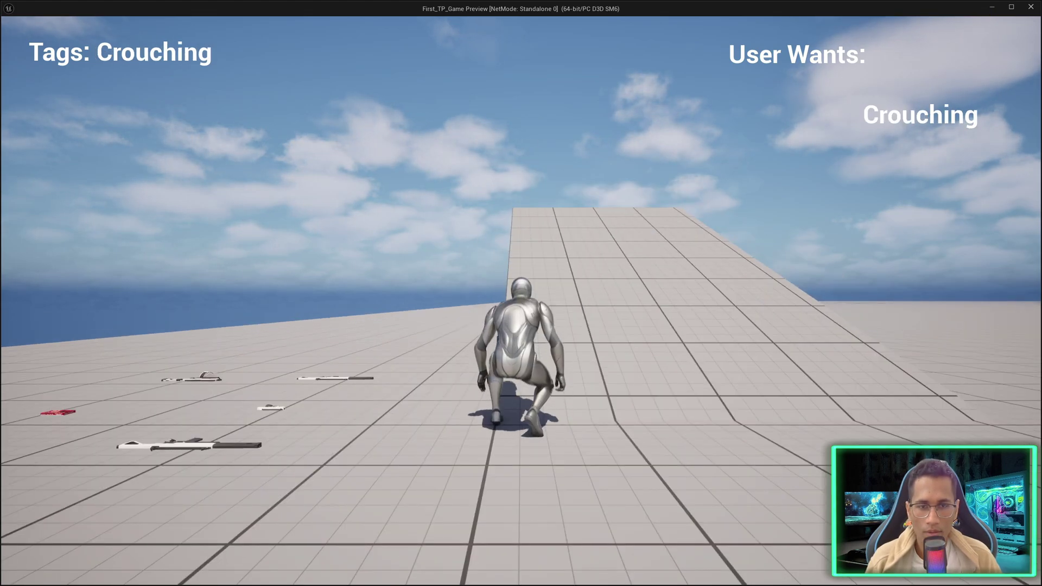
key(c)
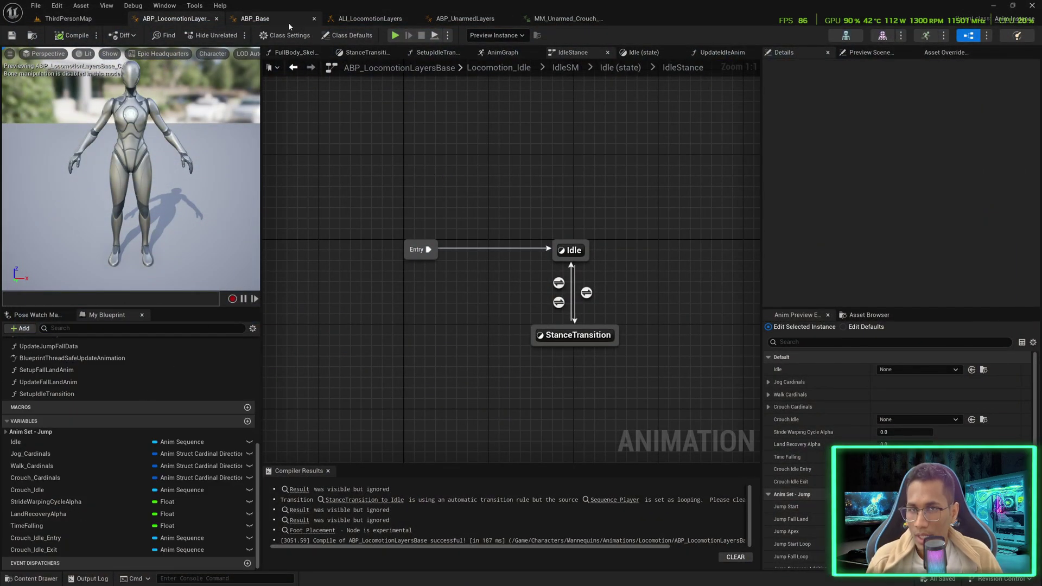
In ABP_Base, assign the Acceleration variable to a new AccelerationData category and move Acceleration2D and isAccelerating into it.
click(288, 24)
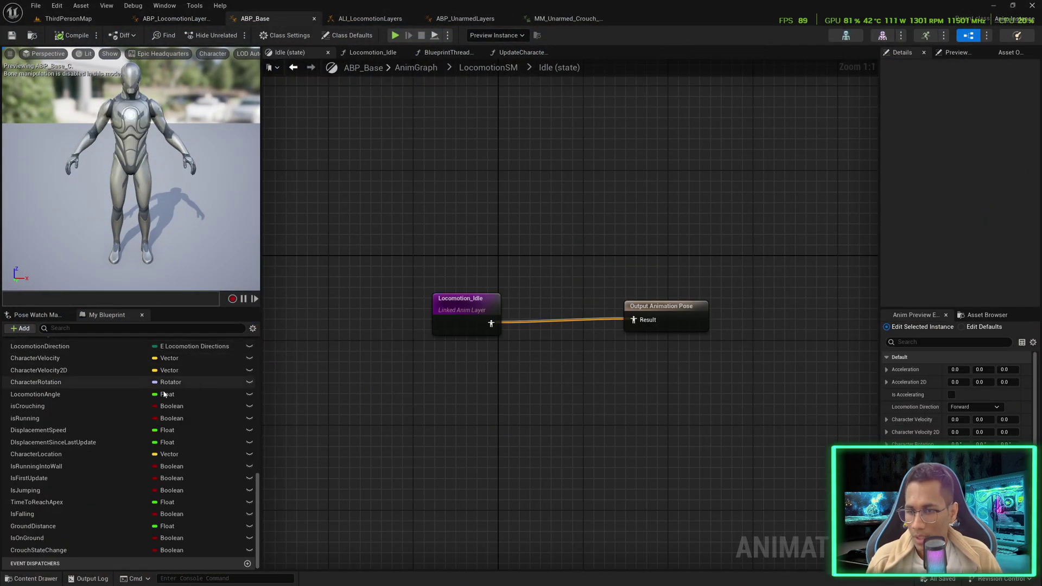
scroll(152, 428, up, 1)
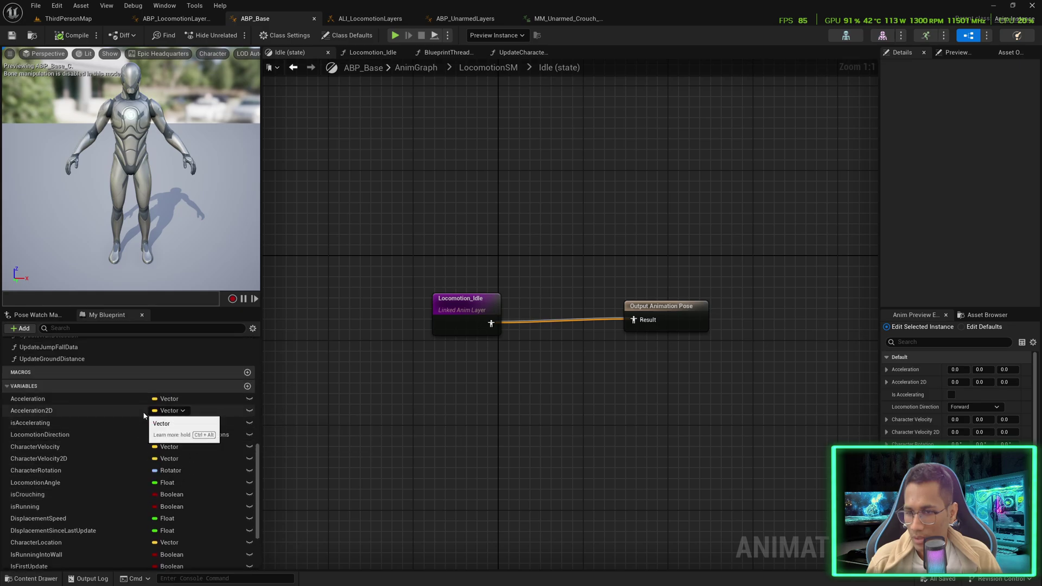
scroll(108, 434, down, 2)
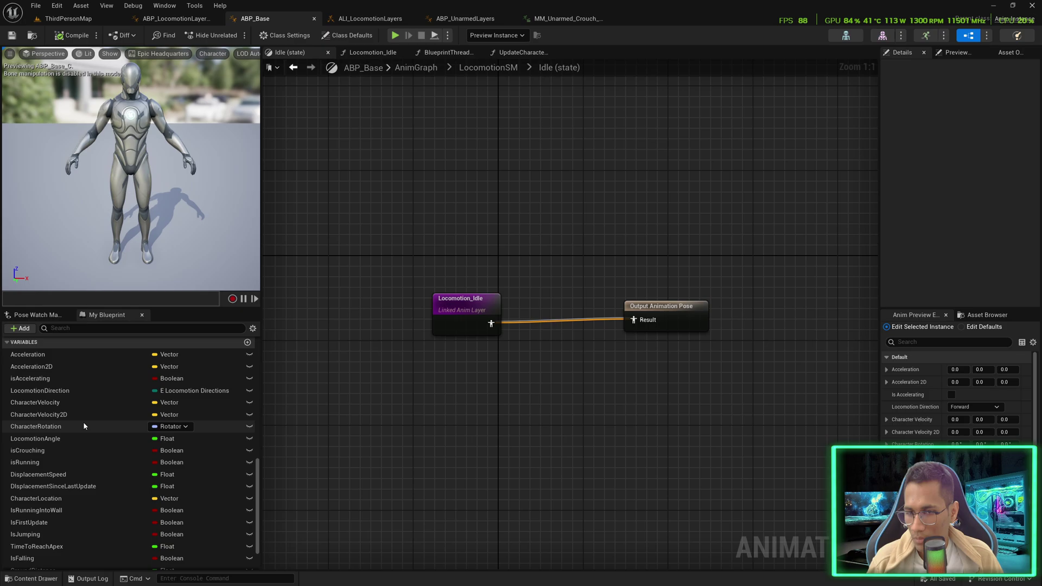
scroll(105, 391, up, 2)
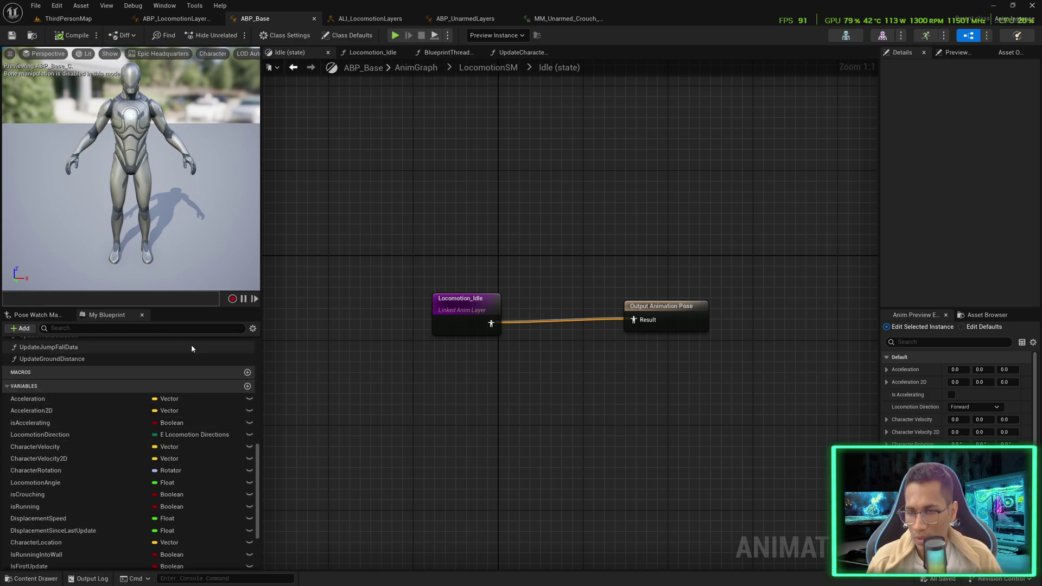
scroll(82, 380, down, 1)
click(28, 369)
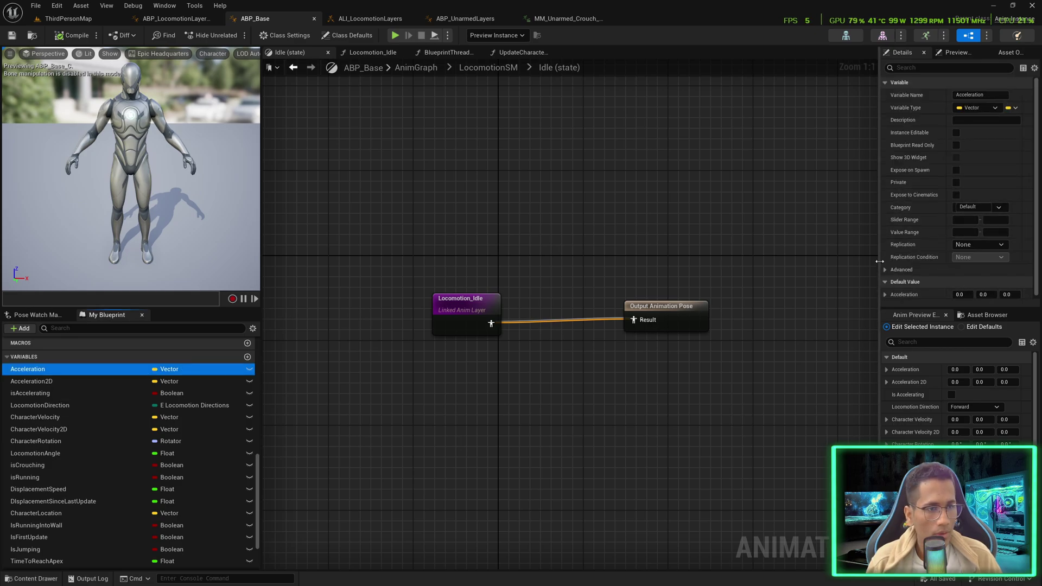
drag(879, 261, 744, 261)
click(924, 107)
click(921, 206)
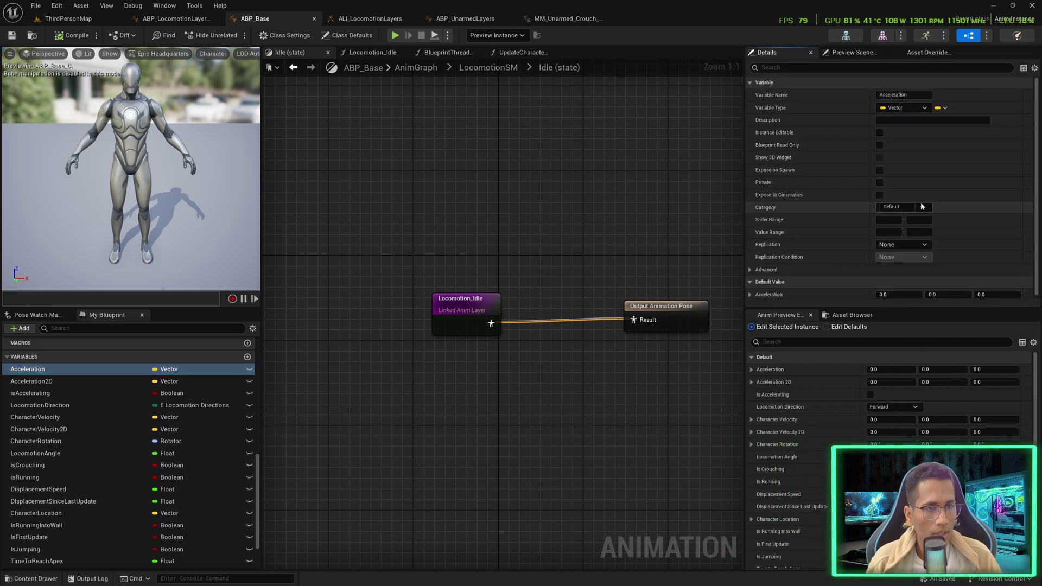
click(895, 207)
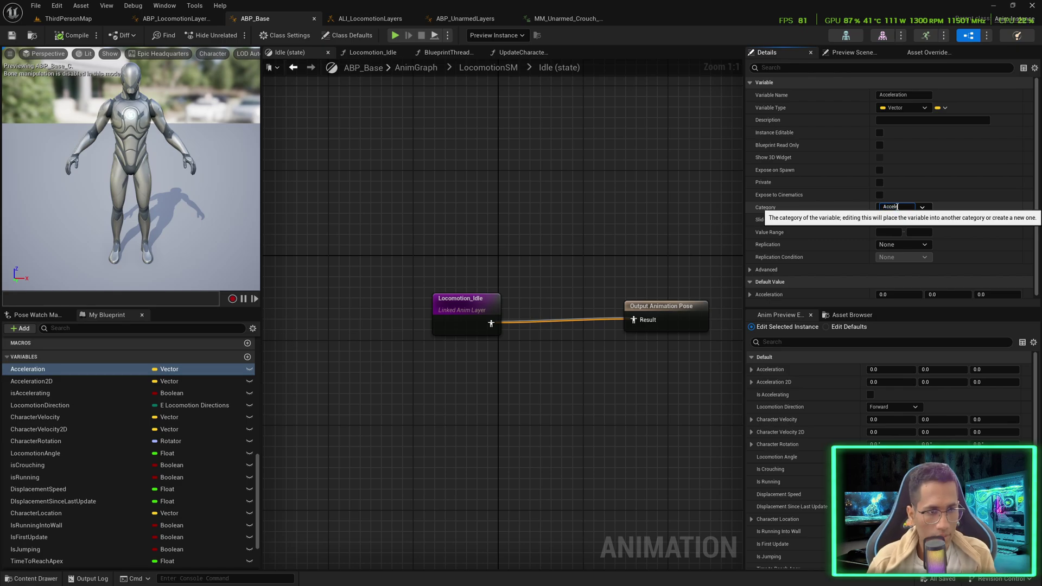
text(AccelerationDat)
text(a)
key(Return)
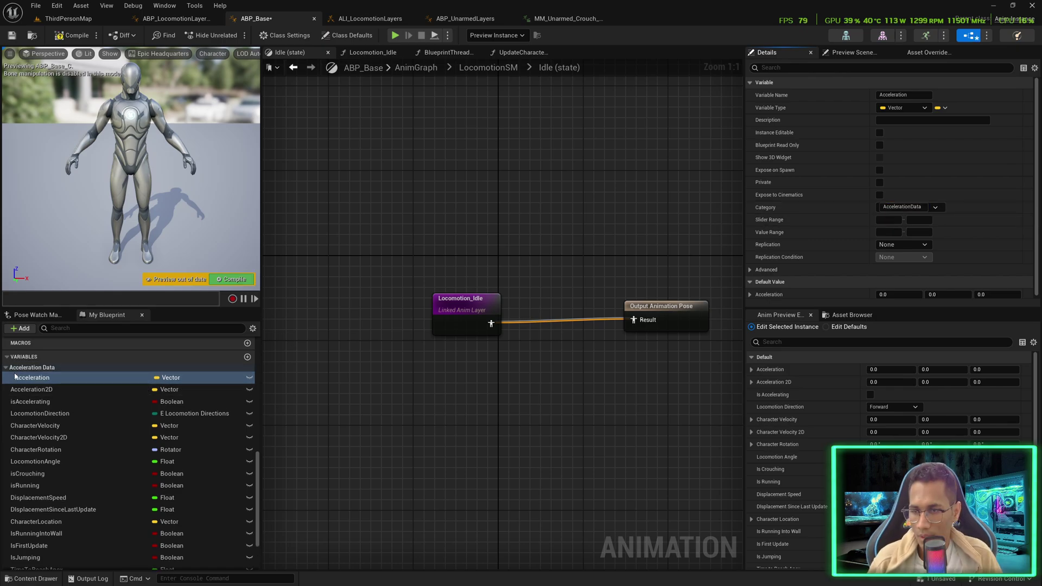
mouse_move(34, 390)
mouse_down()
mouse_move(41, 377)
mouse_move(52, 380)
mouse_move(25, 387)
mouse_up()
Assign the CharacterVelocity variable to a new VelocityData category and move CharacterVelocity2D into it.
click(36, 425)
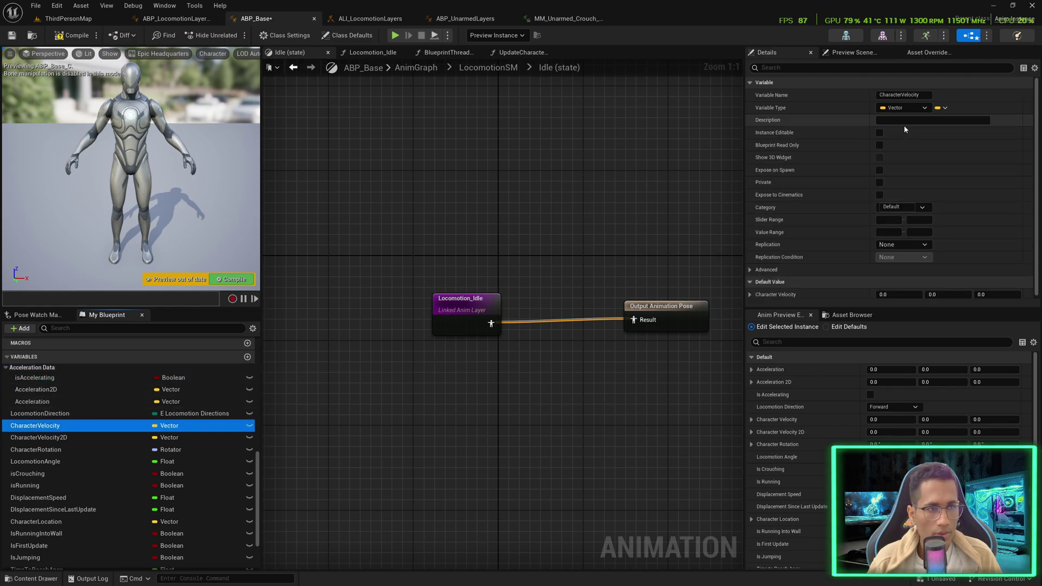
click(897, 206)
text(Velocity)
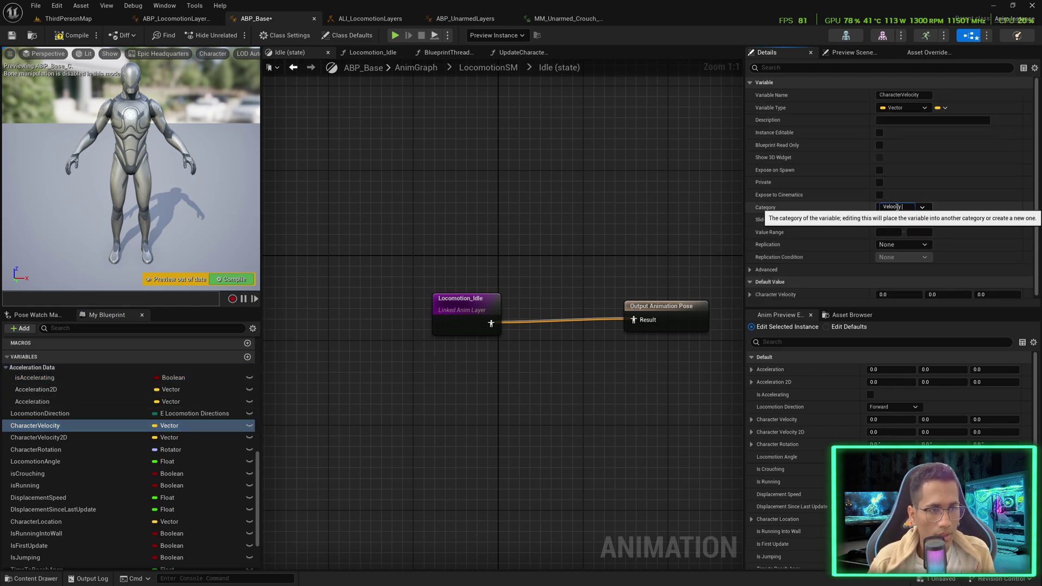
text(Data)
key(Return)
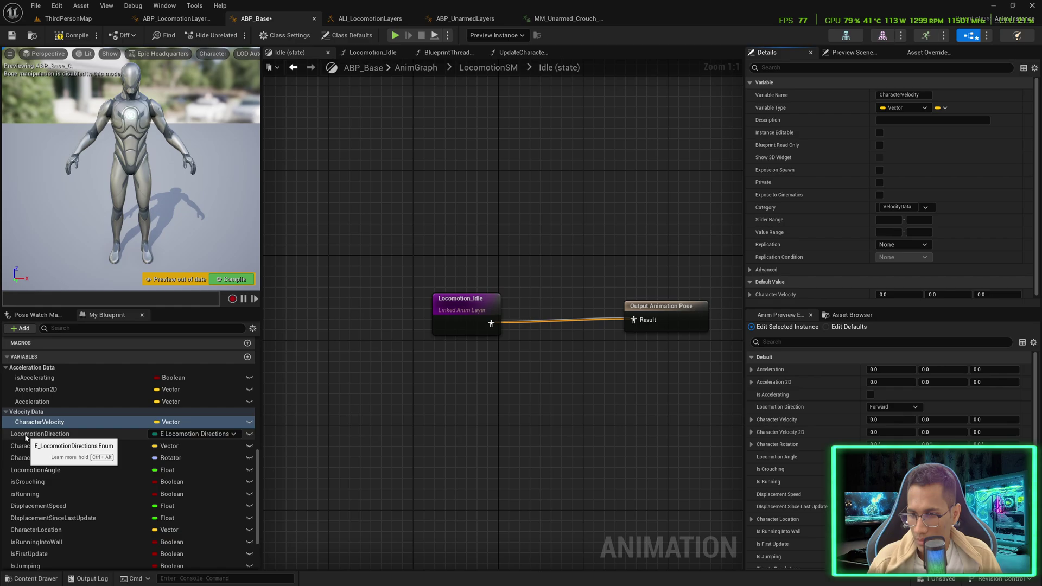
drag(24, 445, 32, 415)
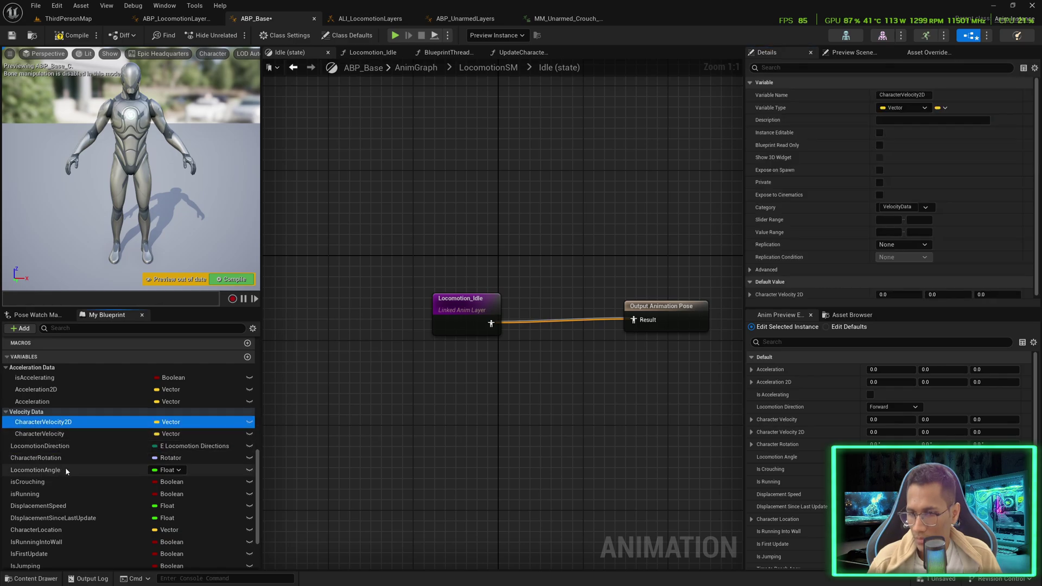
Assign the isCrouching variable to a new Character State Data category and move isRunning into it.
click(50, 494)
click(47, 484)
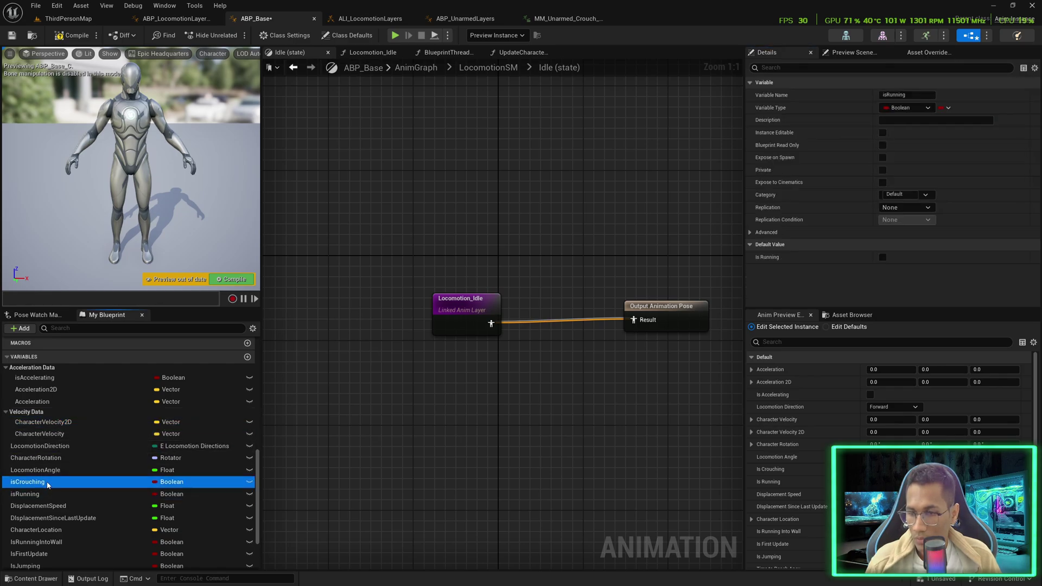
click(897, 193)
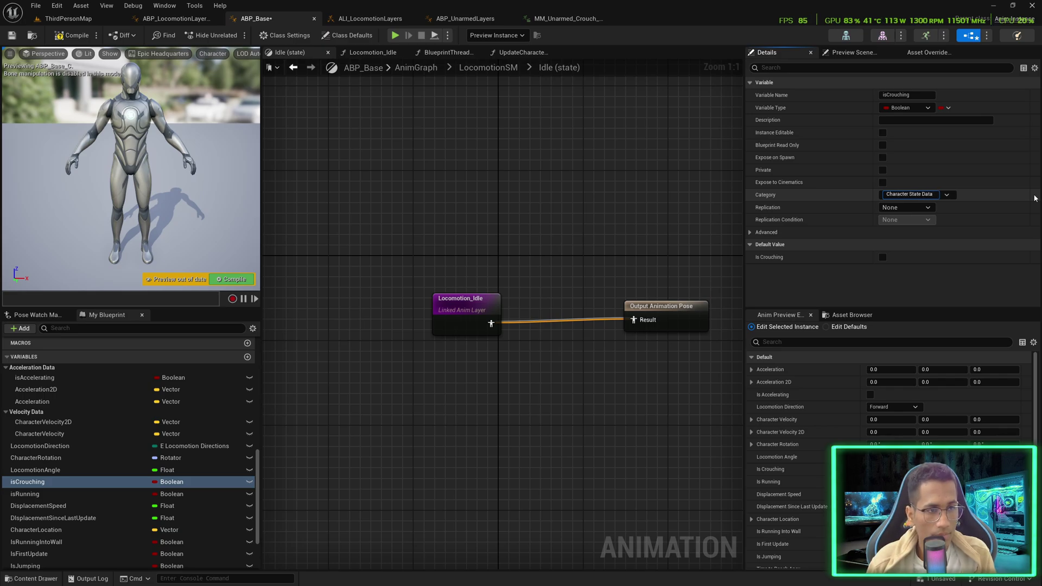
key(Return)
drag(33, 502, 46, 449)
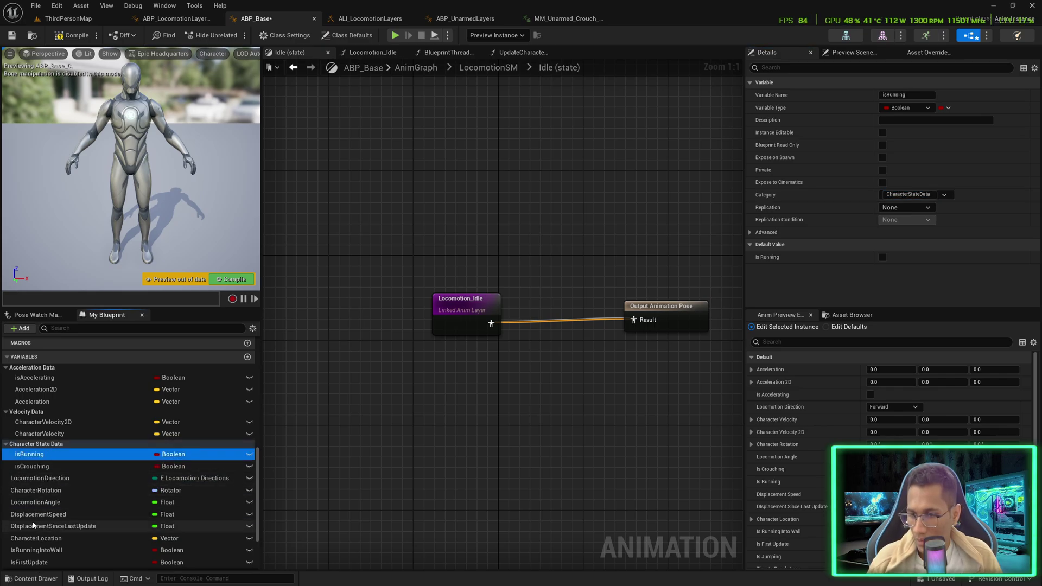
Move IsJumping, IsFalling, IsOnGround, IsRunningIntoWall, TimeToReachApex and CrouchStateChange into the Character State Data category.
scroll(33, 513, down, 5)
click(29, 490)
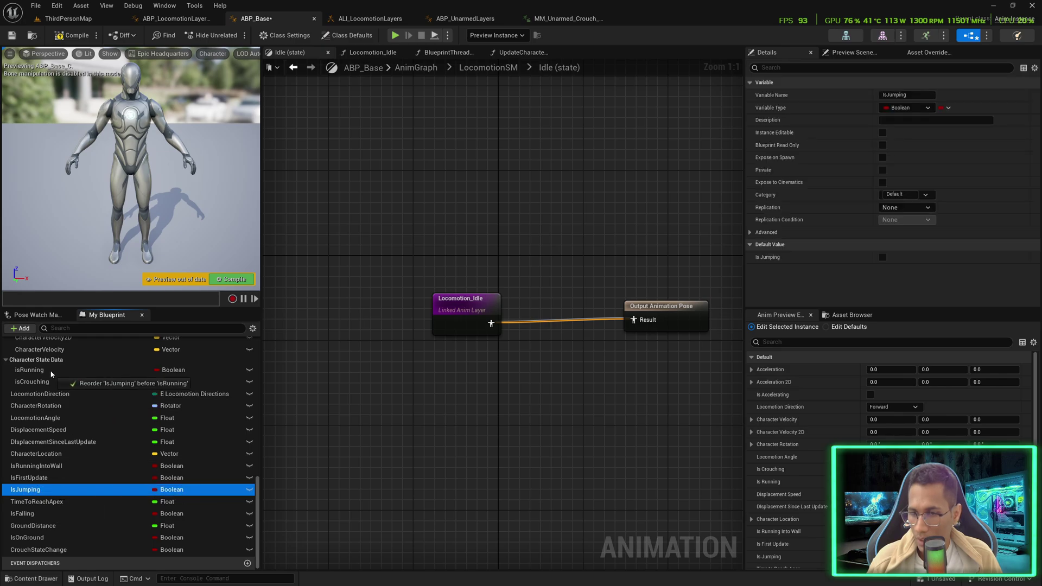
drag(52, 374, 52, 374)
drag(25, 513, 38, 366)
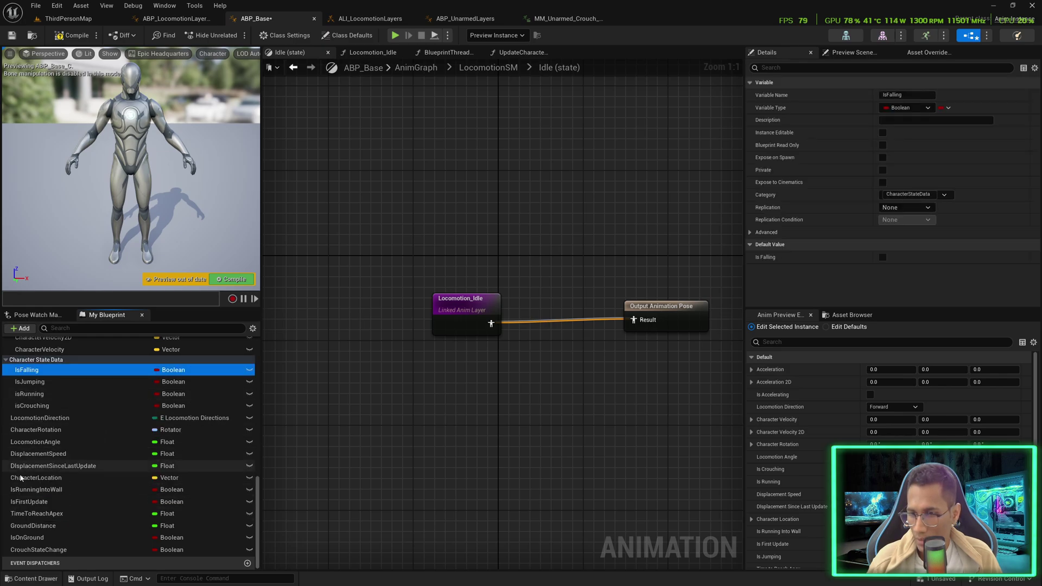
drag(28, 537, 55, 383)
drag(38, 501, 63, 405)
drag(33, 525, 80, 490)
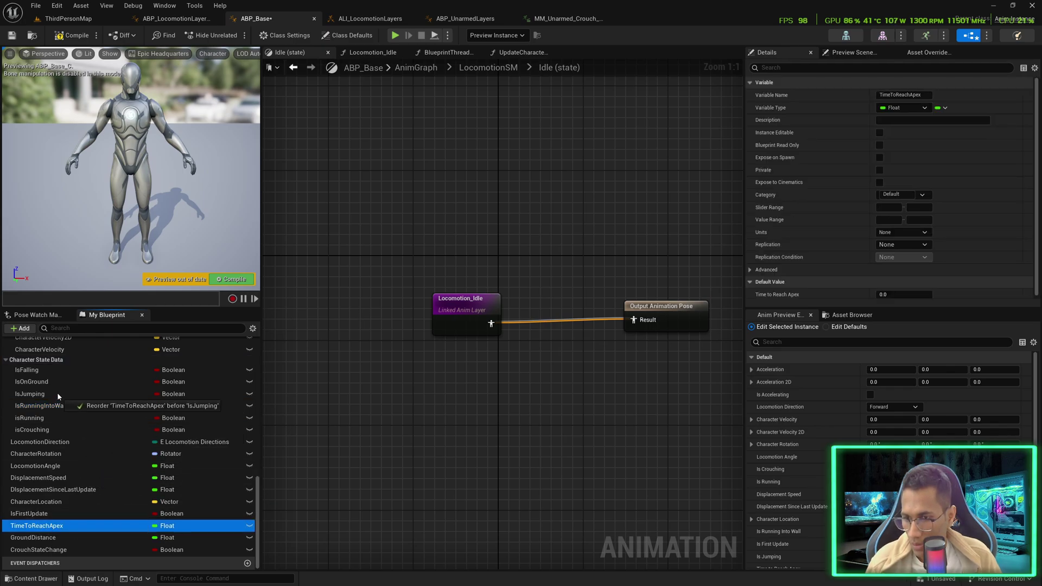
drag(57, 392, 57, 392)
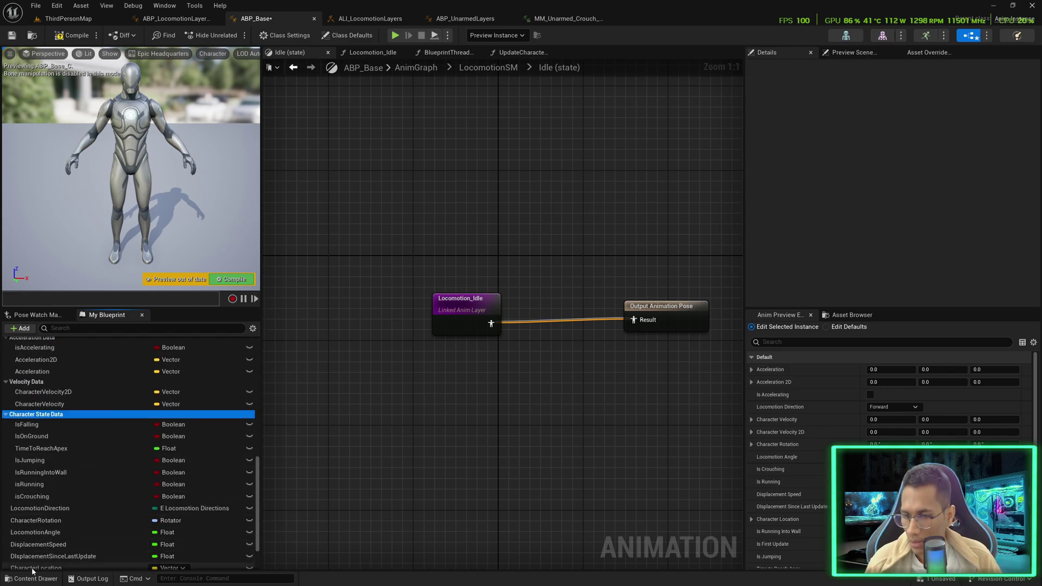
scroll(32, 570, down, 2)
drag(32, 559, 54, 415)
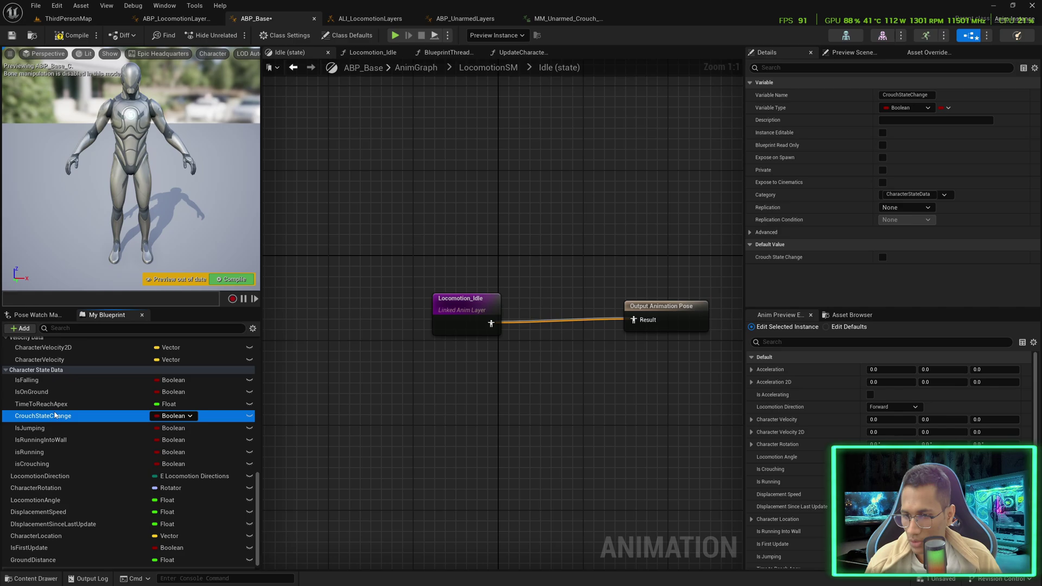
Collapse the Acceleration Data, Velocity Data and Character State Data categories in the variable list.
scroll(27, 380, up, 3)
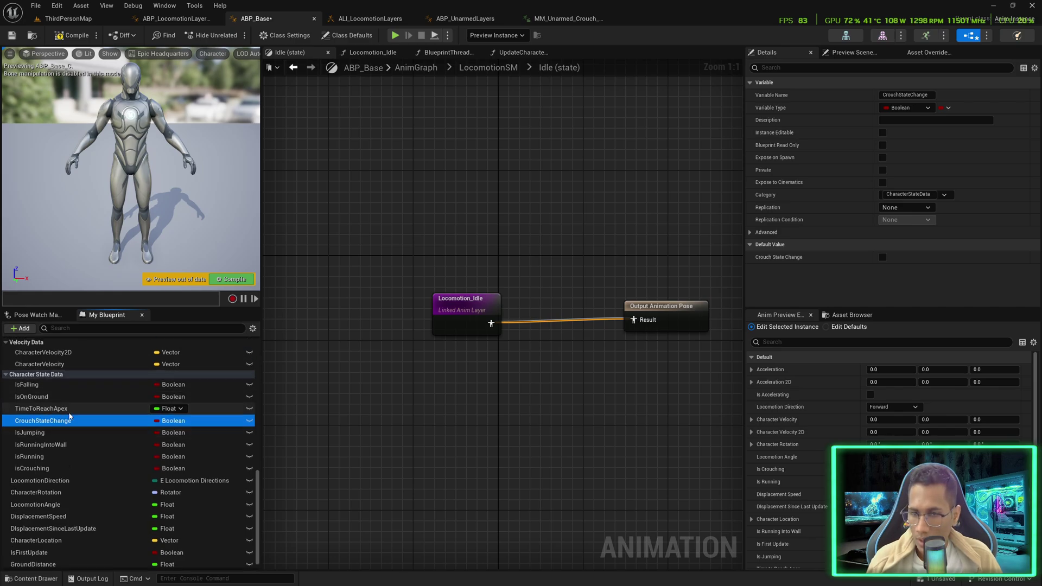
click(6, 386)
click(6, 343)
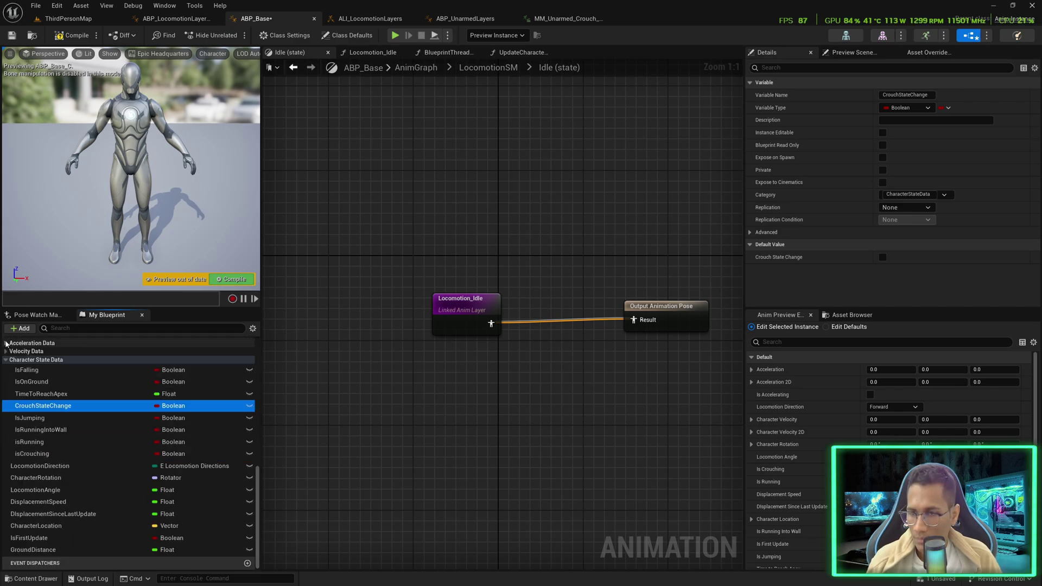
click(6, 359)
Assign the LocomotionAngle variable to a new Locomotion SM Data category and move LocomotionDirection into it.
click(53, 492)
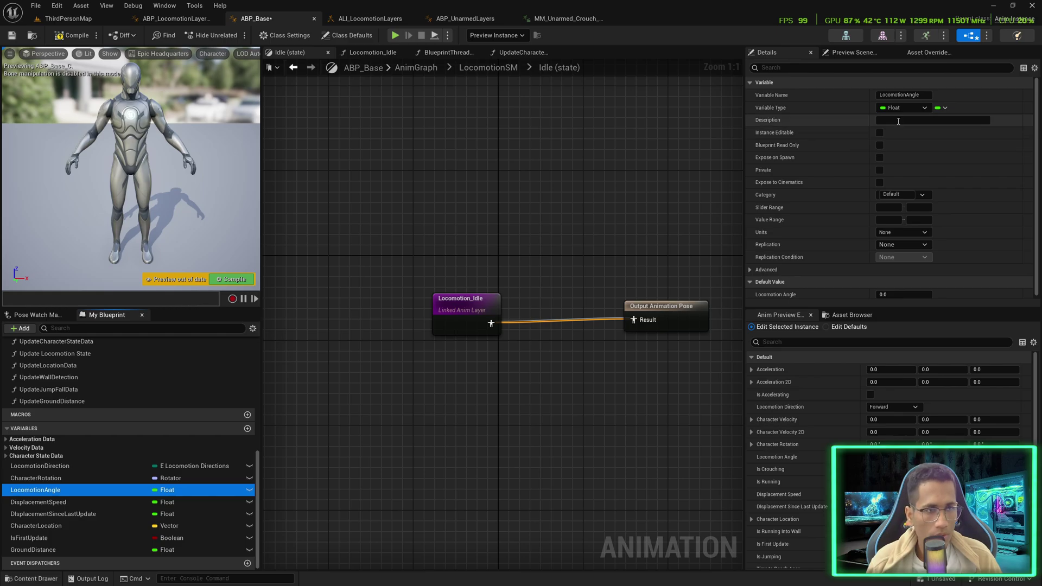
click(900, 195)
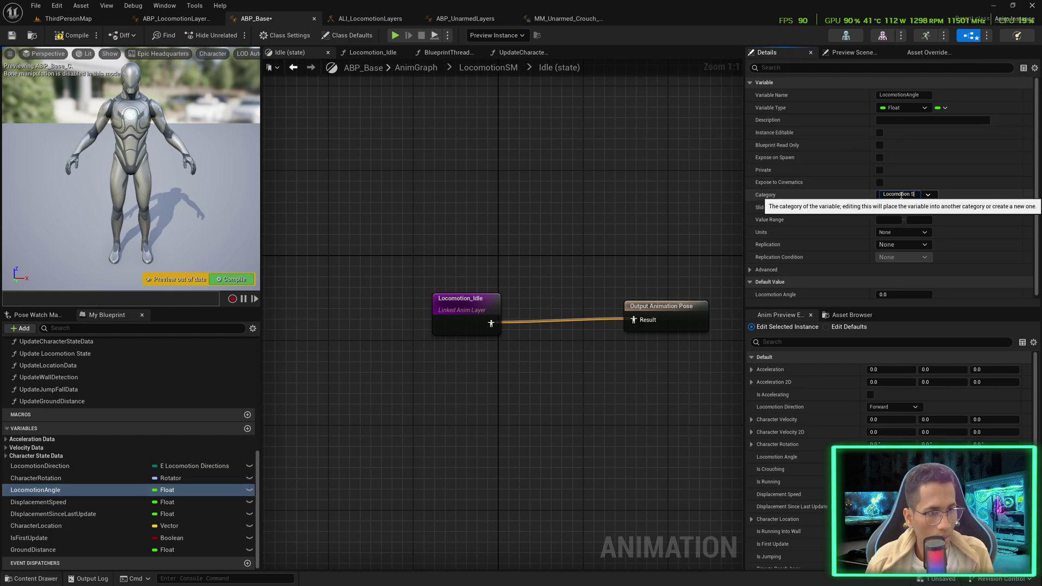
key(Return)
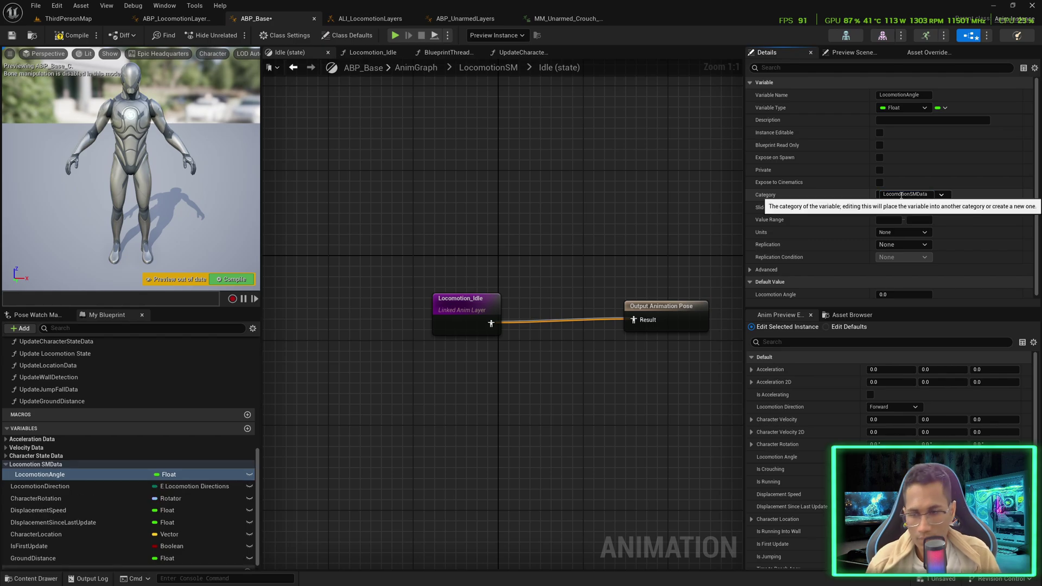
drag(75, 487, 81, 476)
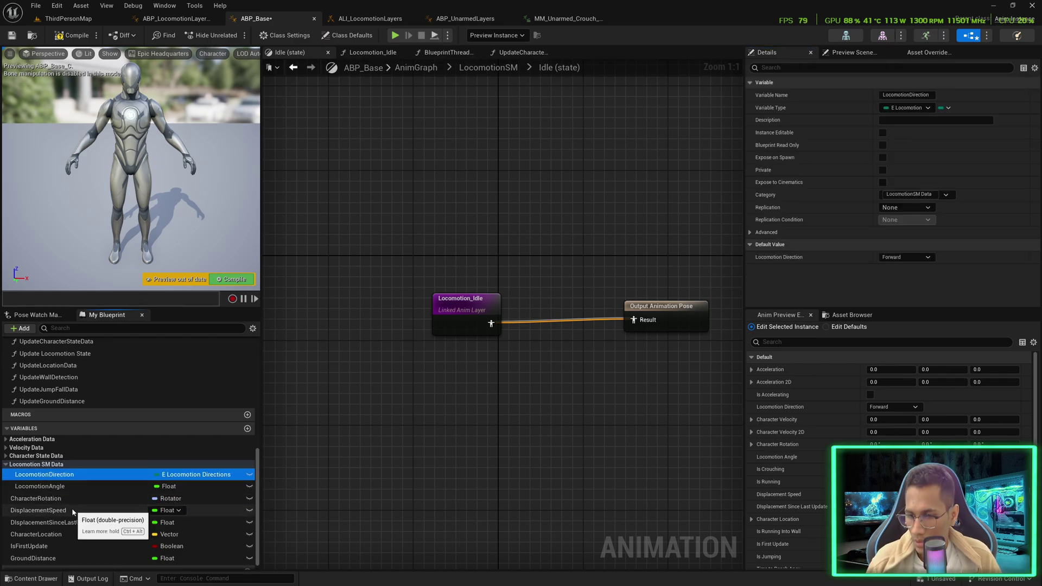
Assign the CharacterLocation variable to a new LocationData category and move DisplacementSpeed and DisplacementSinceLastUpdate into it.
scroll(65, 521, down, 1)
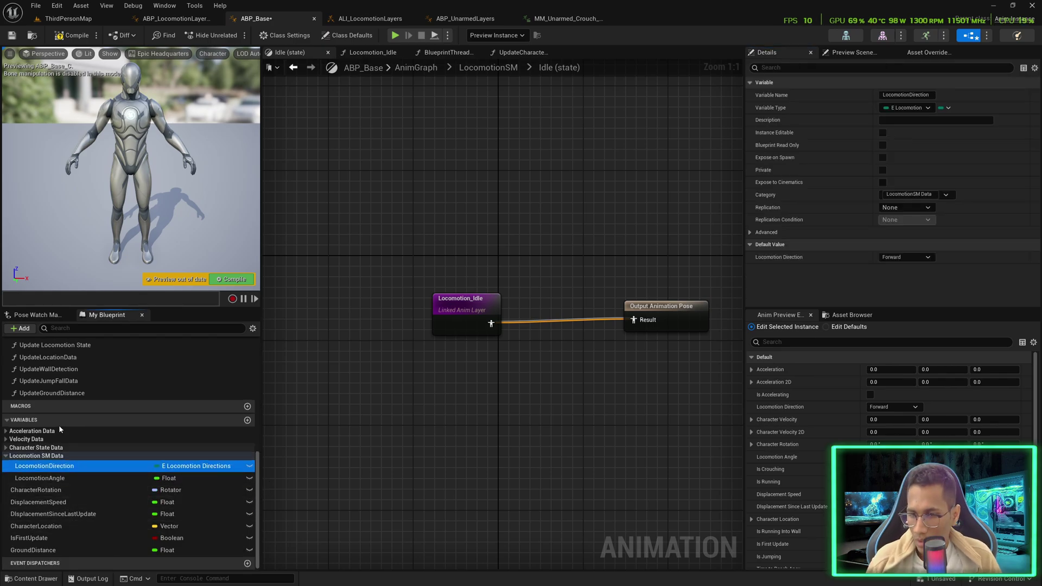
click(47, 528)
click(891, 207)
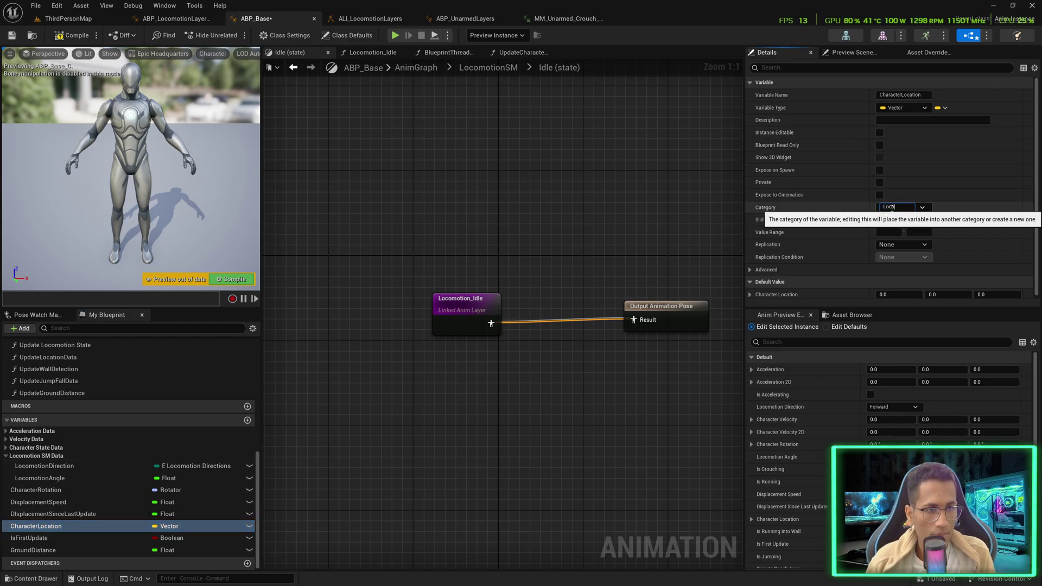
text(LocationData)
key(Return)
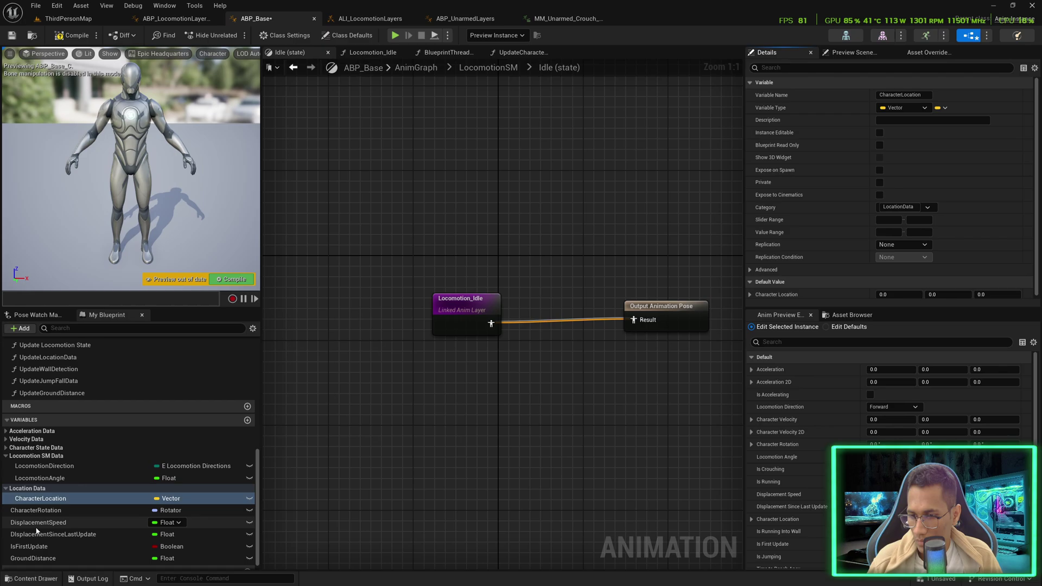
drag(57, 522, 57, 495)
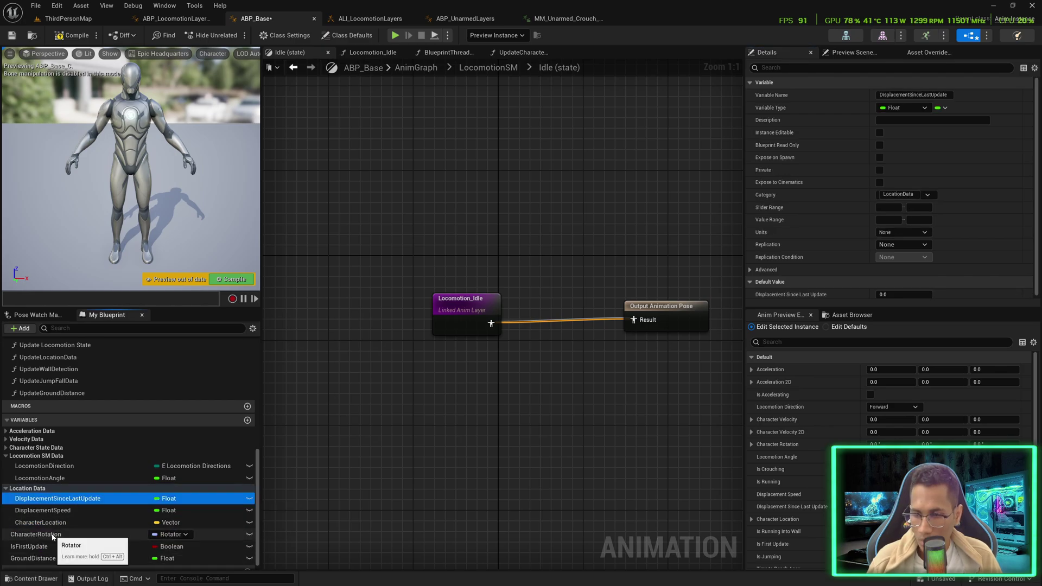
Assign the CharacterRotation variable to a new RotationData category.
click(87, 534)
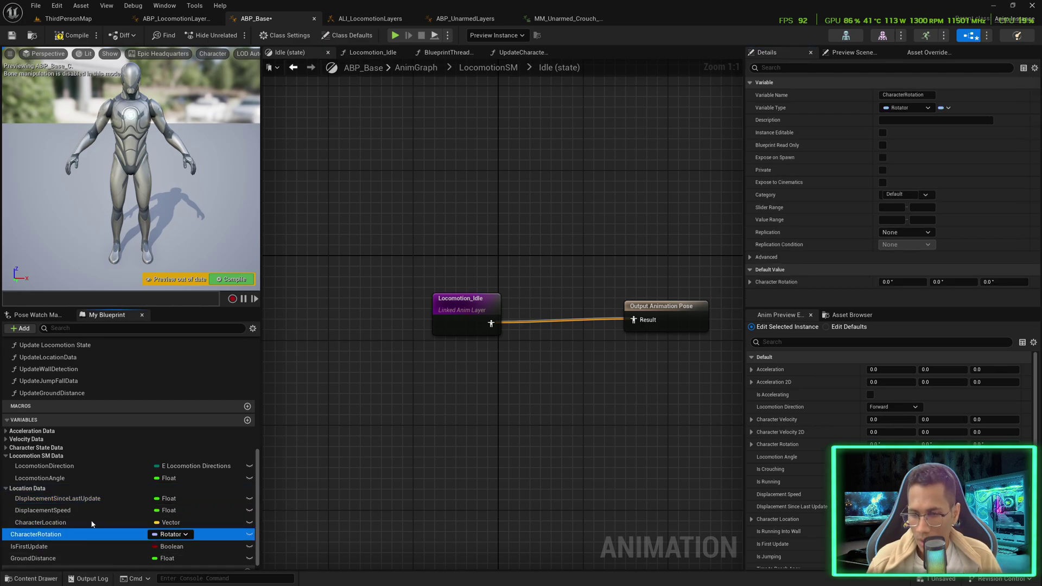
click(895, 193)
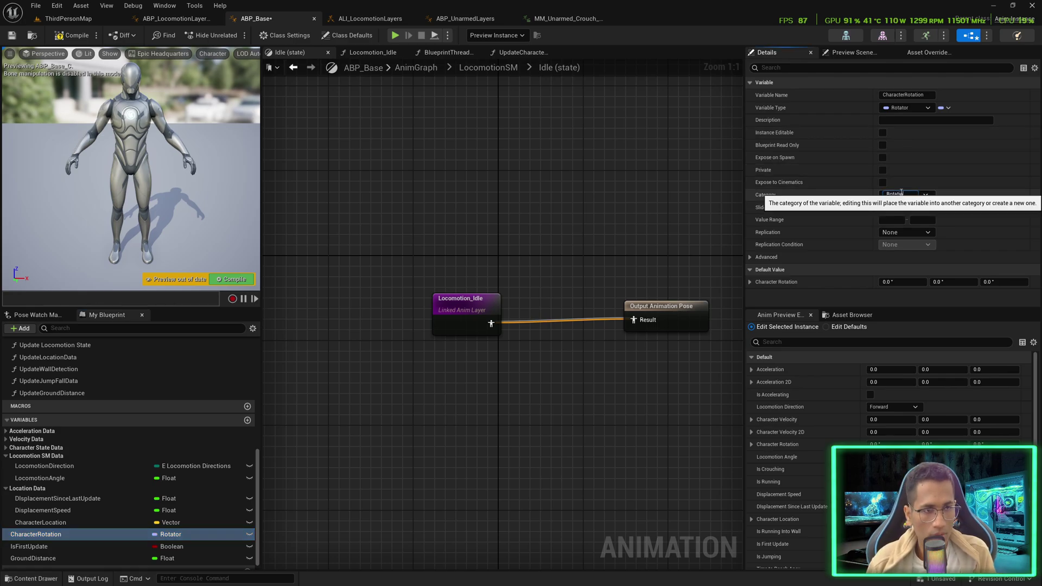
text(RotationData)
key(Return)
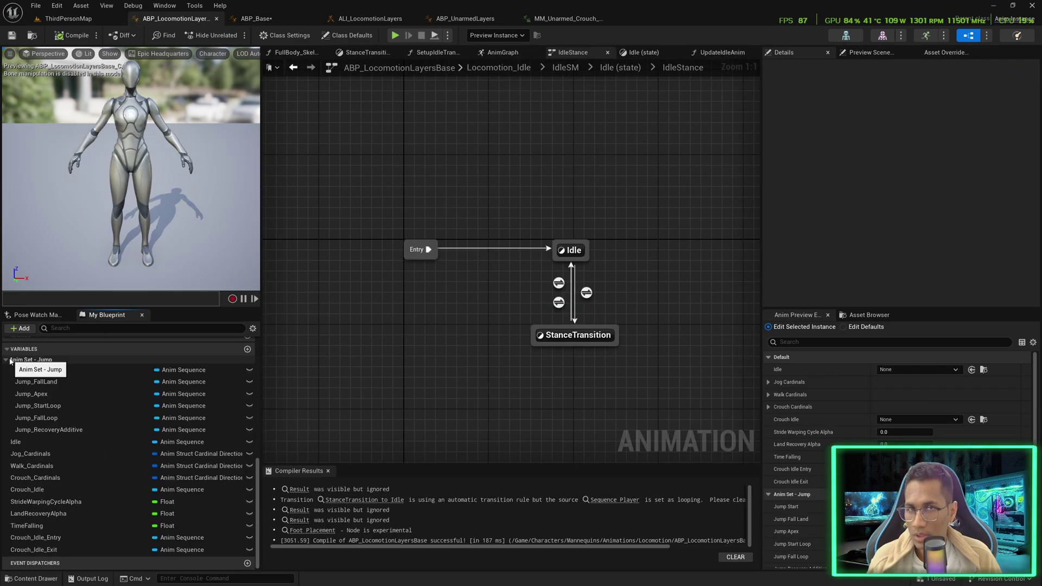
In ABP_LocomotionLayersBase, assign the Walk_Cardinals variable to a new Anim Set - Walk category.
click(17, 361)
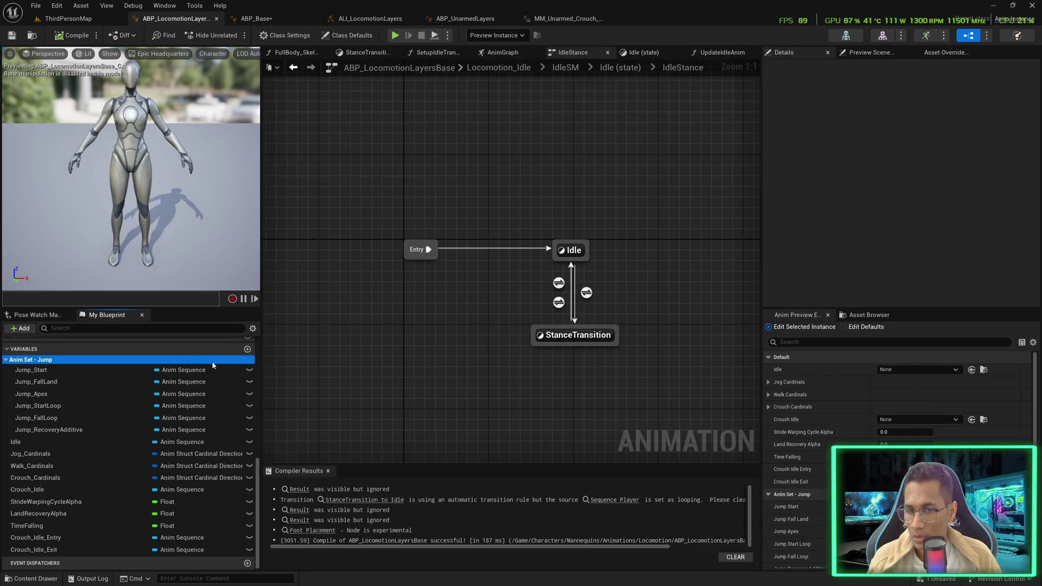
scroll(108, 477, up, 2)
click(33, 494)
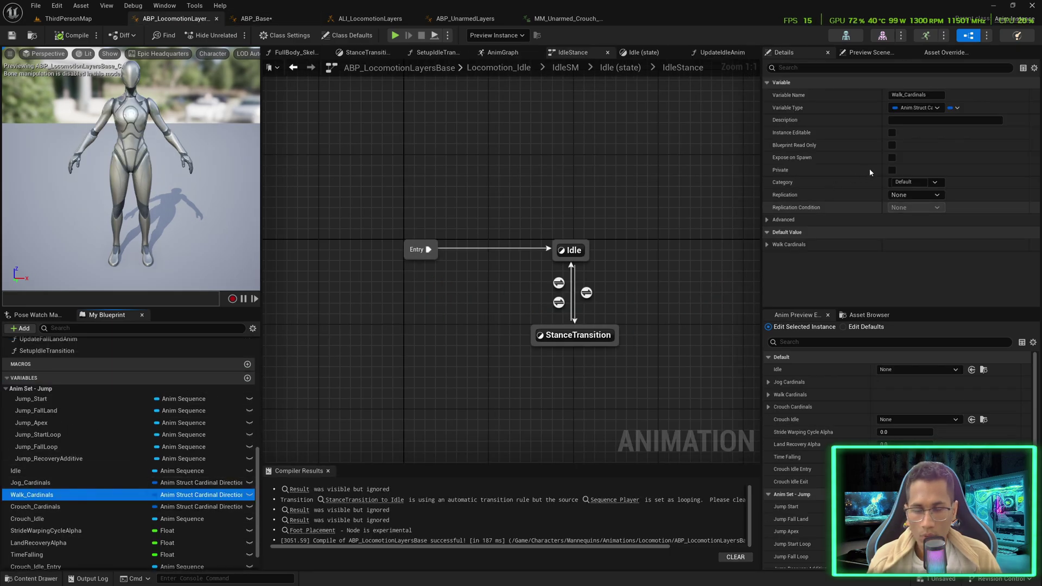
click(917, 182)
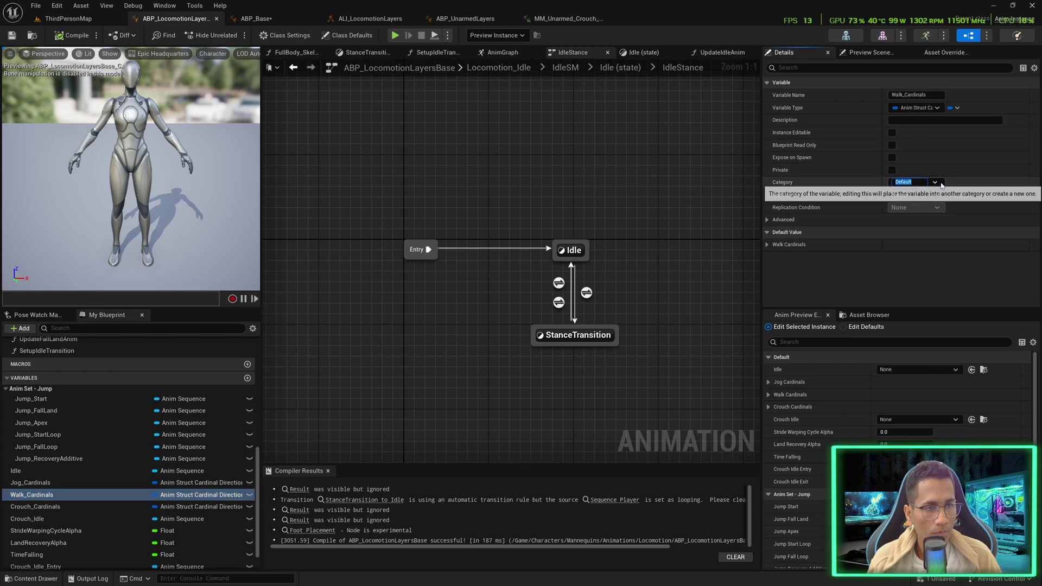
text(Anim Set - )
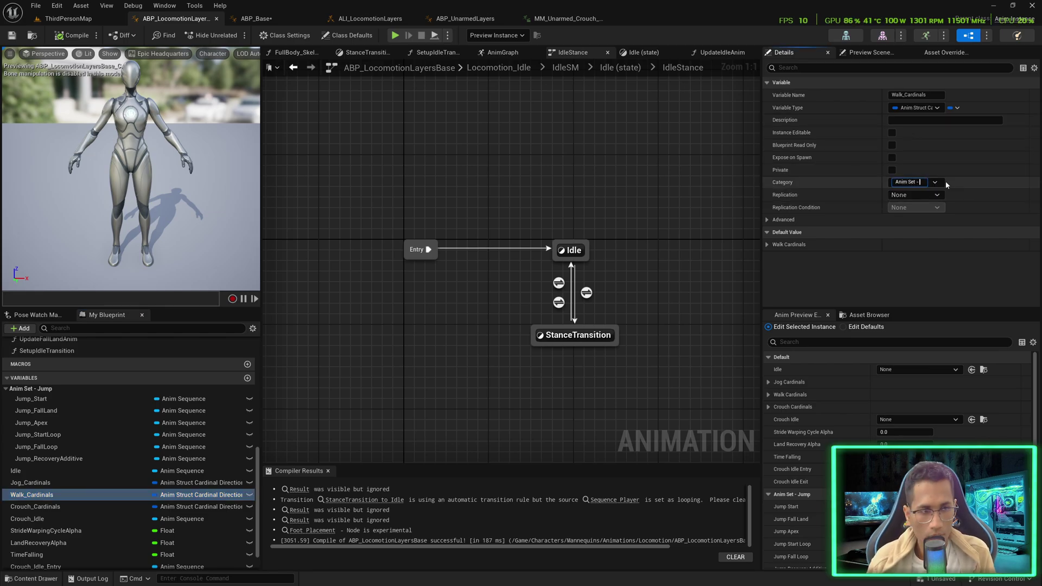
text(Walk)
key(Return)
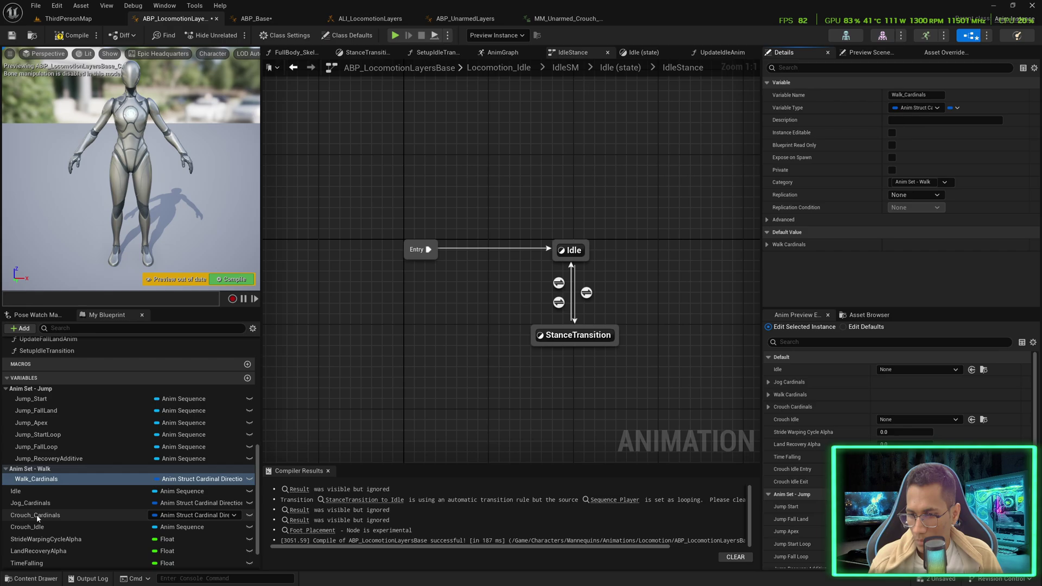
Move the Crouch_Cardinals variable into the Anim Set - Walk category.
scroll(54, 515, down, 1)
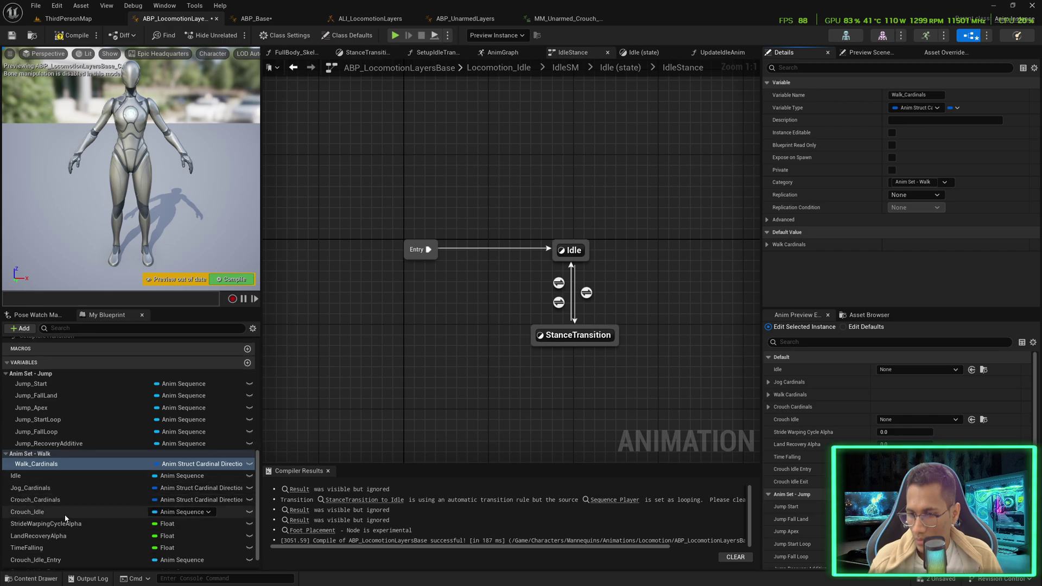
scroll(55, 513, down, 2)
drag(53, 478, 55, 446)
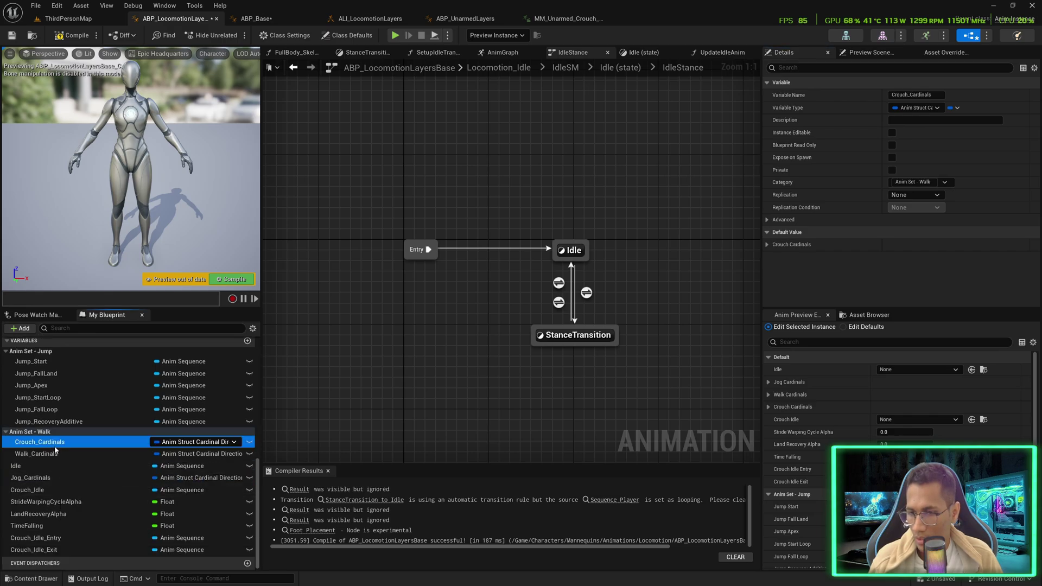
Assign Crouch_Idle to a new Anim Set - Idle category and move Crouch_Idle_Entry, Crouch_Idle_Exit and Idle into it.
scroll(32, 450, up, 1)
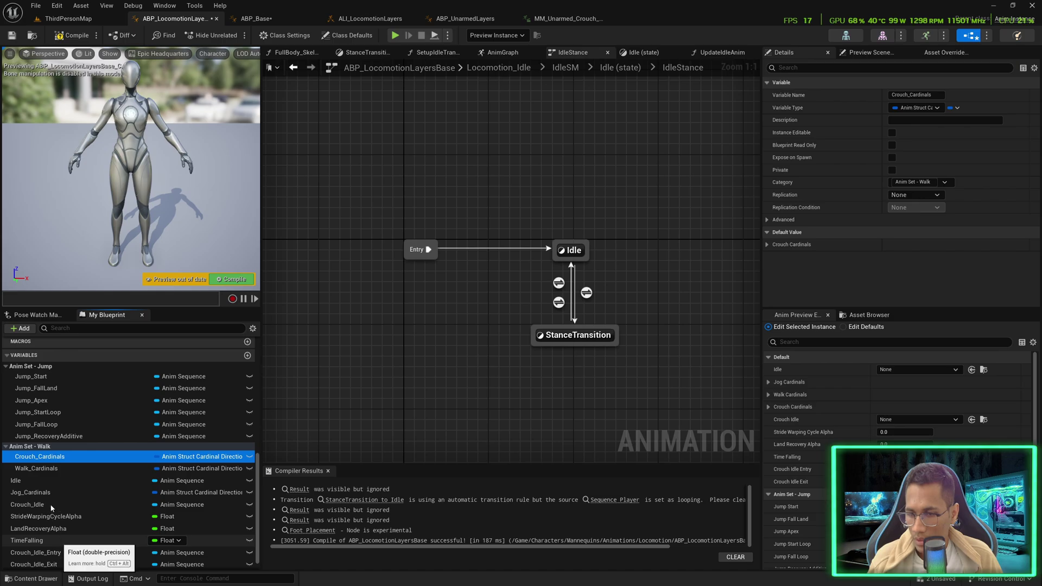
click(51, 505)
click(908, 195)
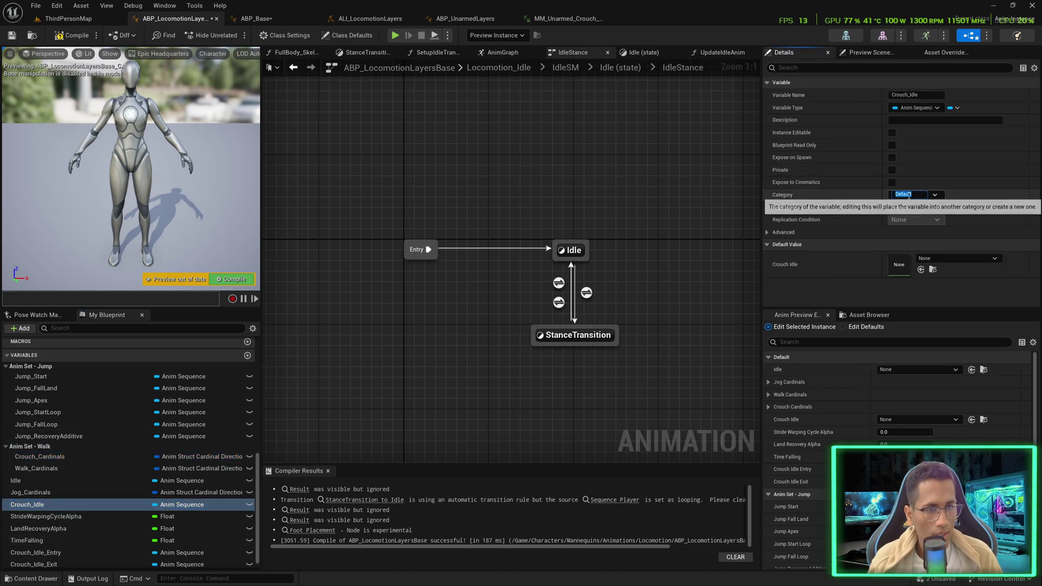
text(Anim Set - Idle)
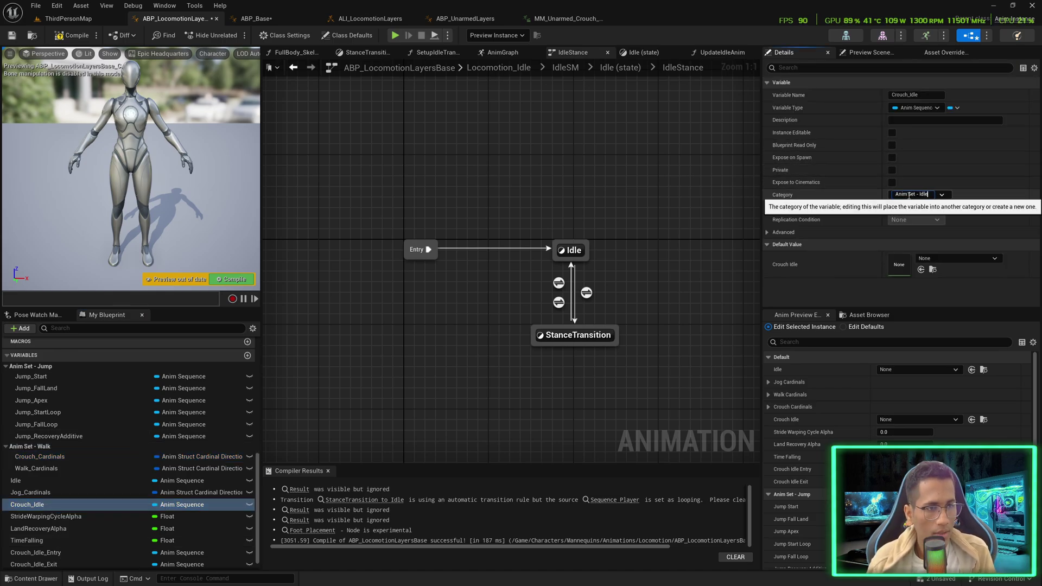
key(Return)
drag(27, 537, 46, 478)
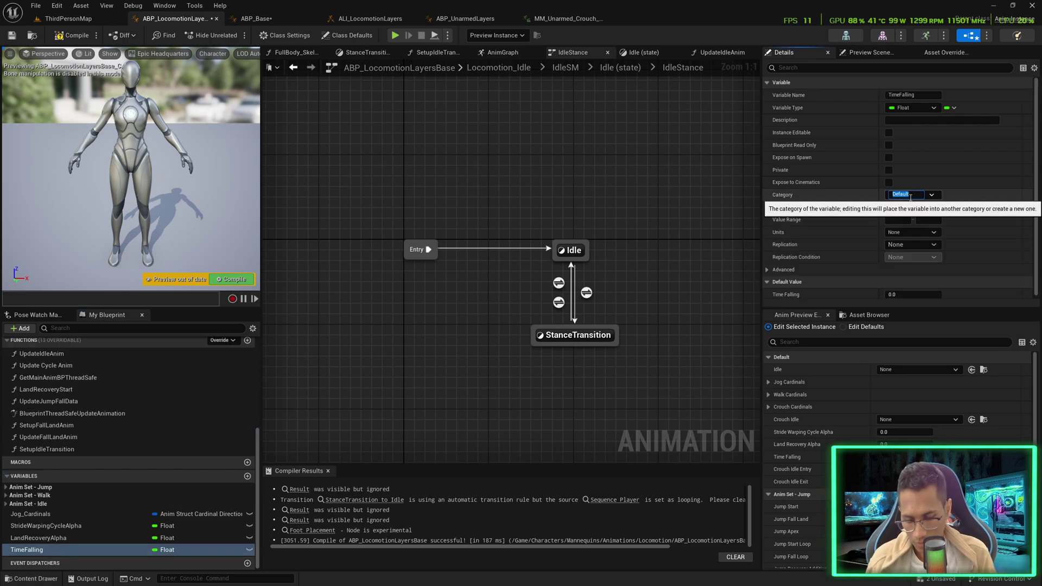
Assign TimeFalling to a new Jump category and move LandRecoveryAlpha into it, collapsing the category.
text(Ju)
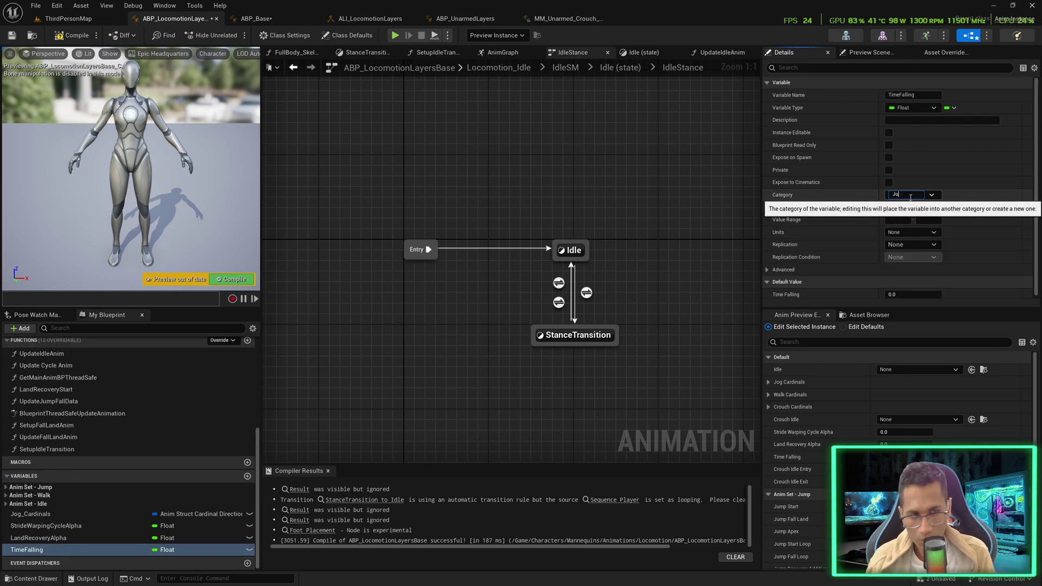
text(mp)
key(Return)
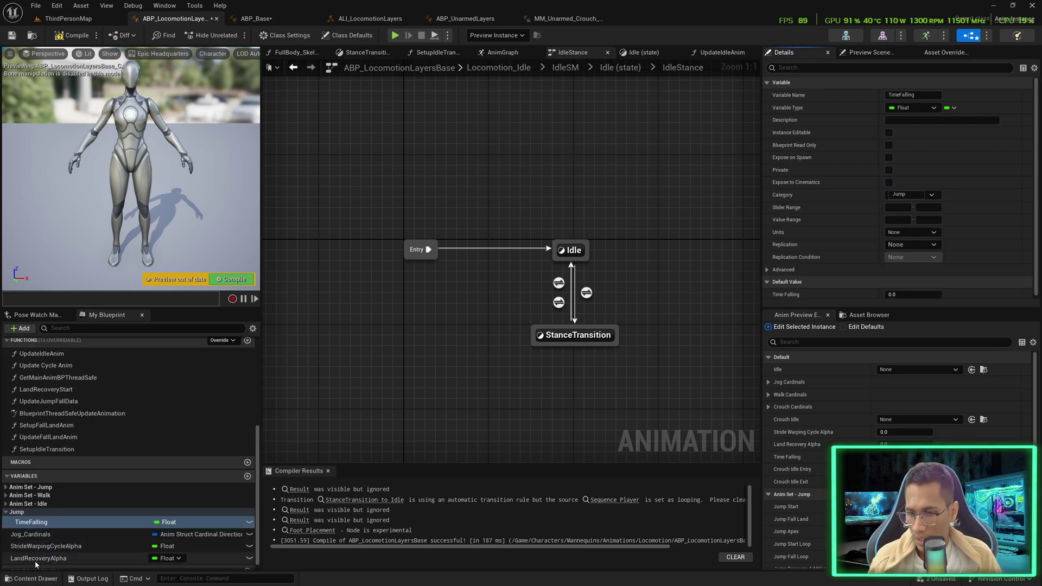
drag(35, 560, 60, 522)
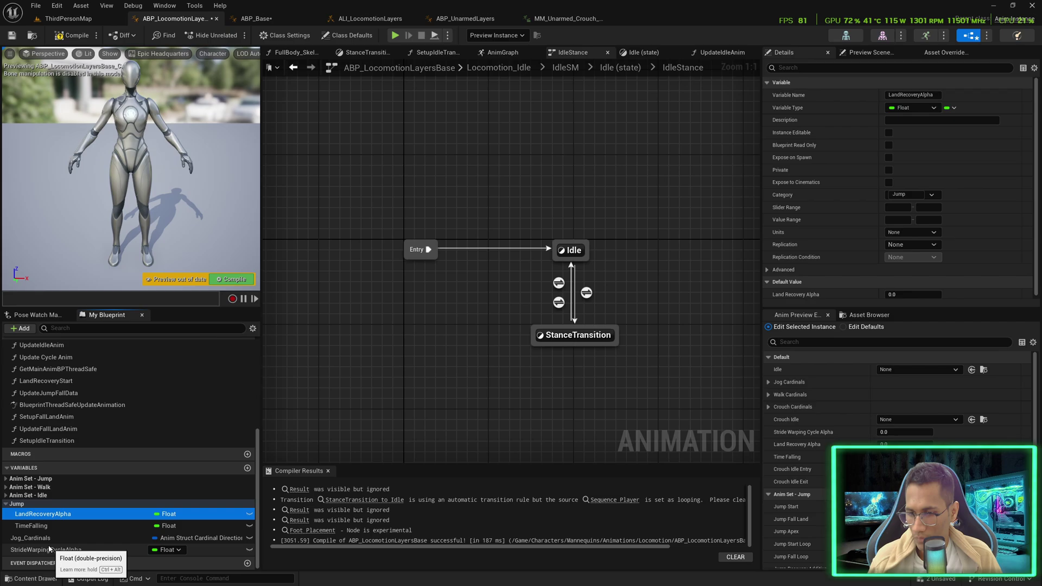
click(6, 504)
Assign the Jog_Cardinals variable to a new Anim Set - Jog category.
double_click(28, 539)
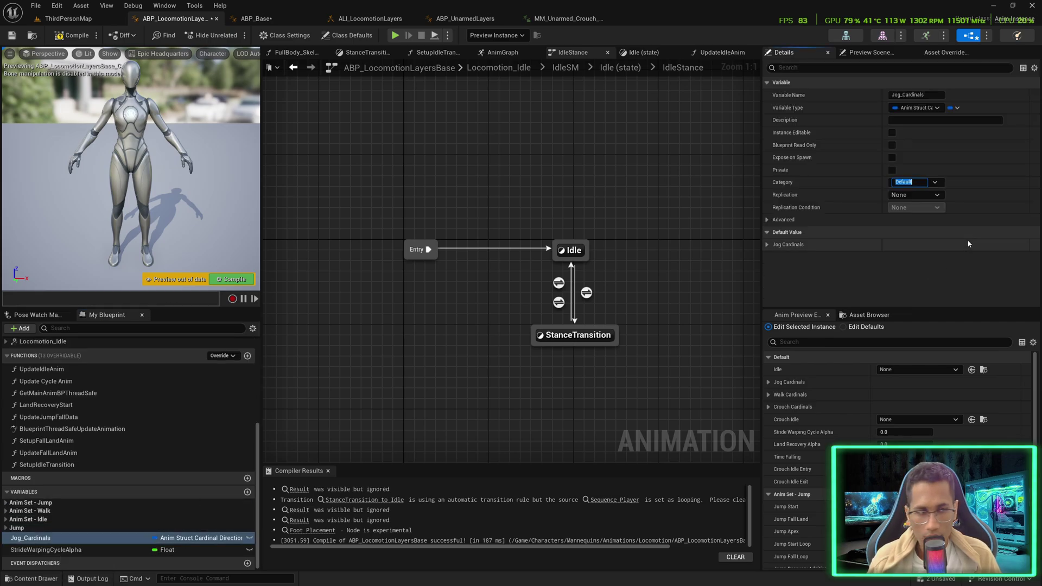
text(Anim S)
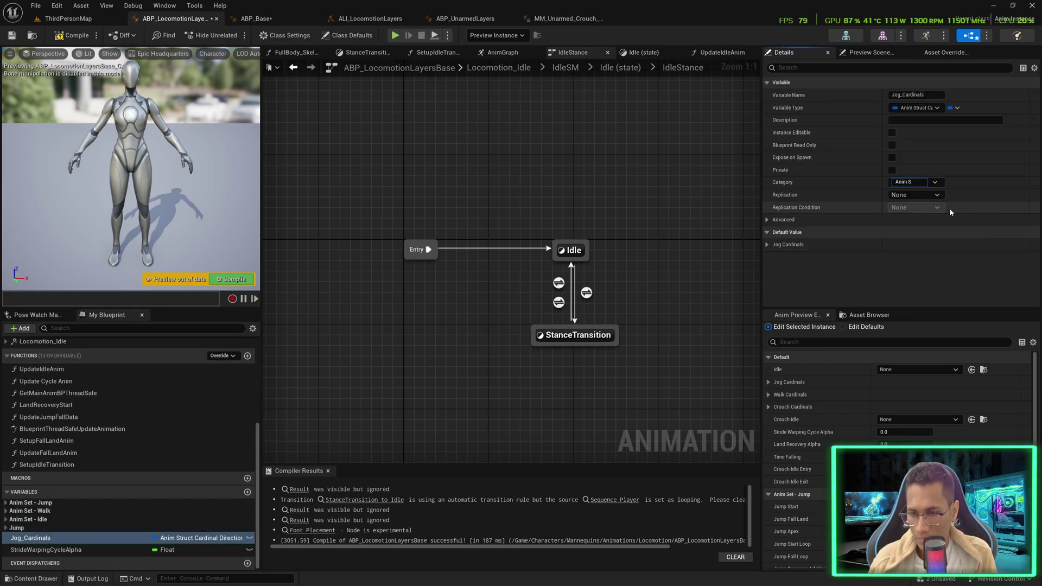
text(et - Jog)
key(Return)
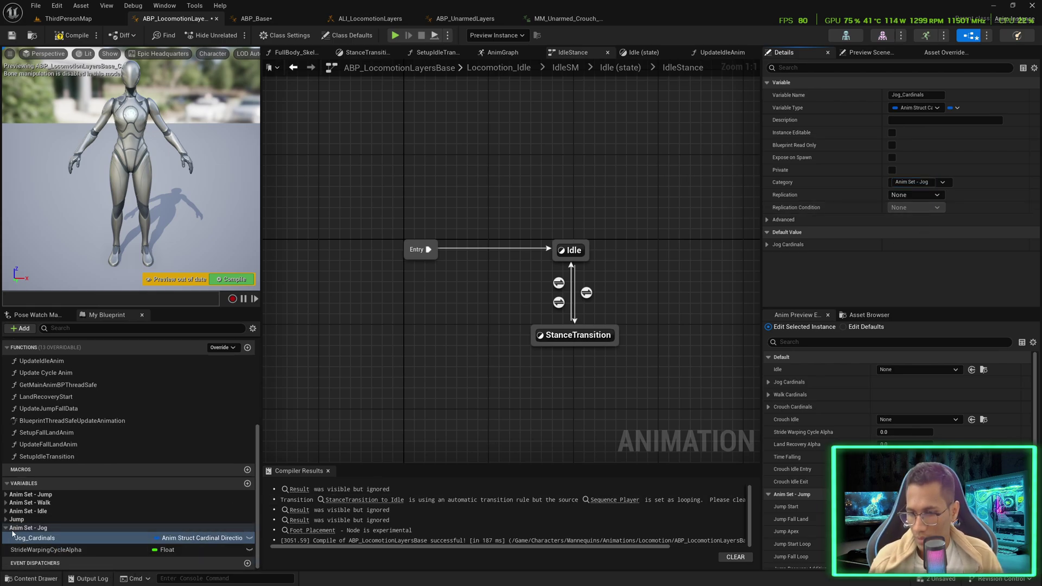
click(8, 534)
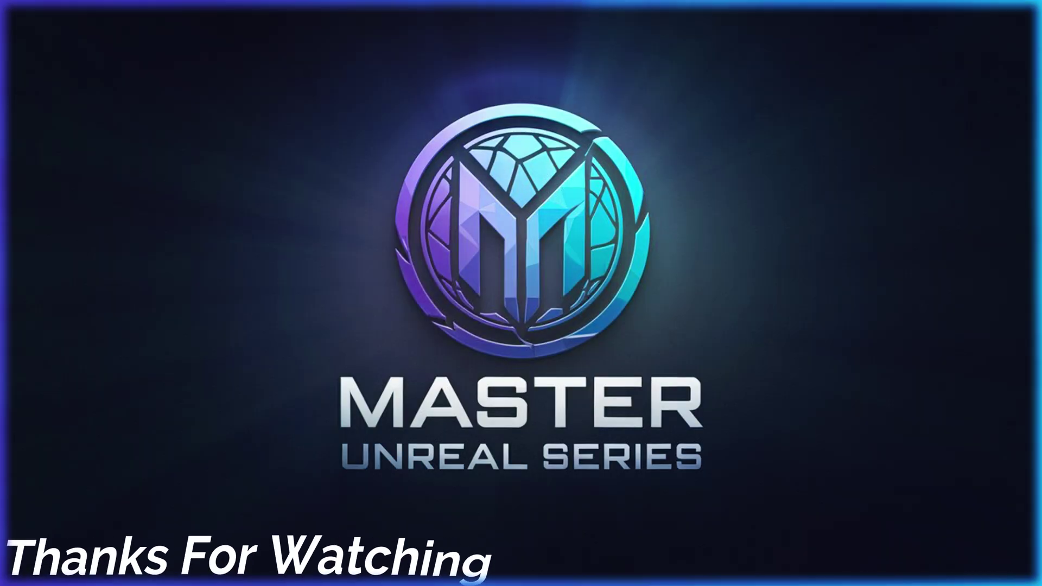